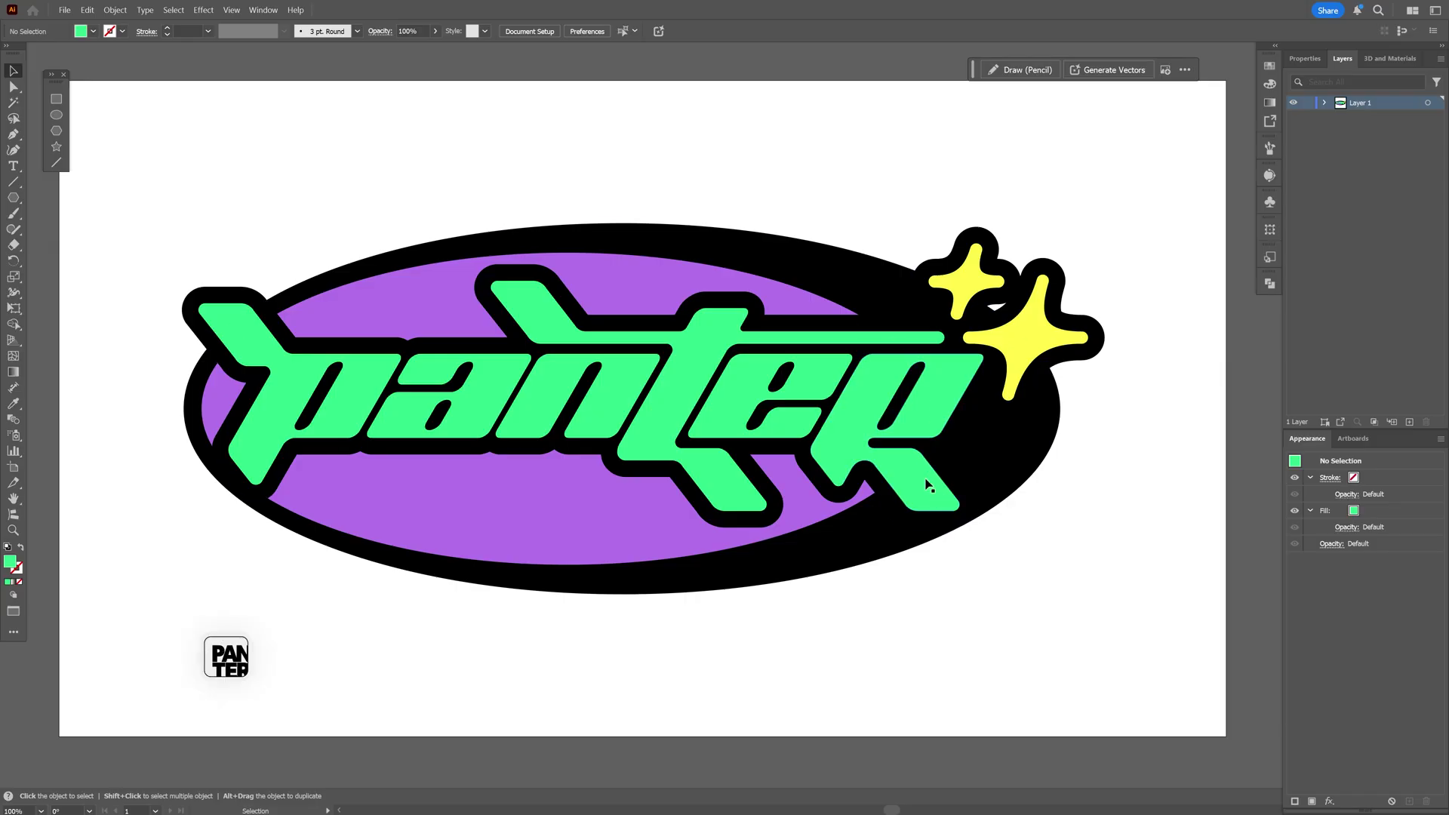
Select the logo's yellow star group and green panter letter group
drag(928, 485, 872, 386)
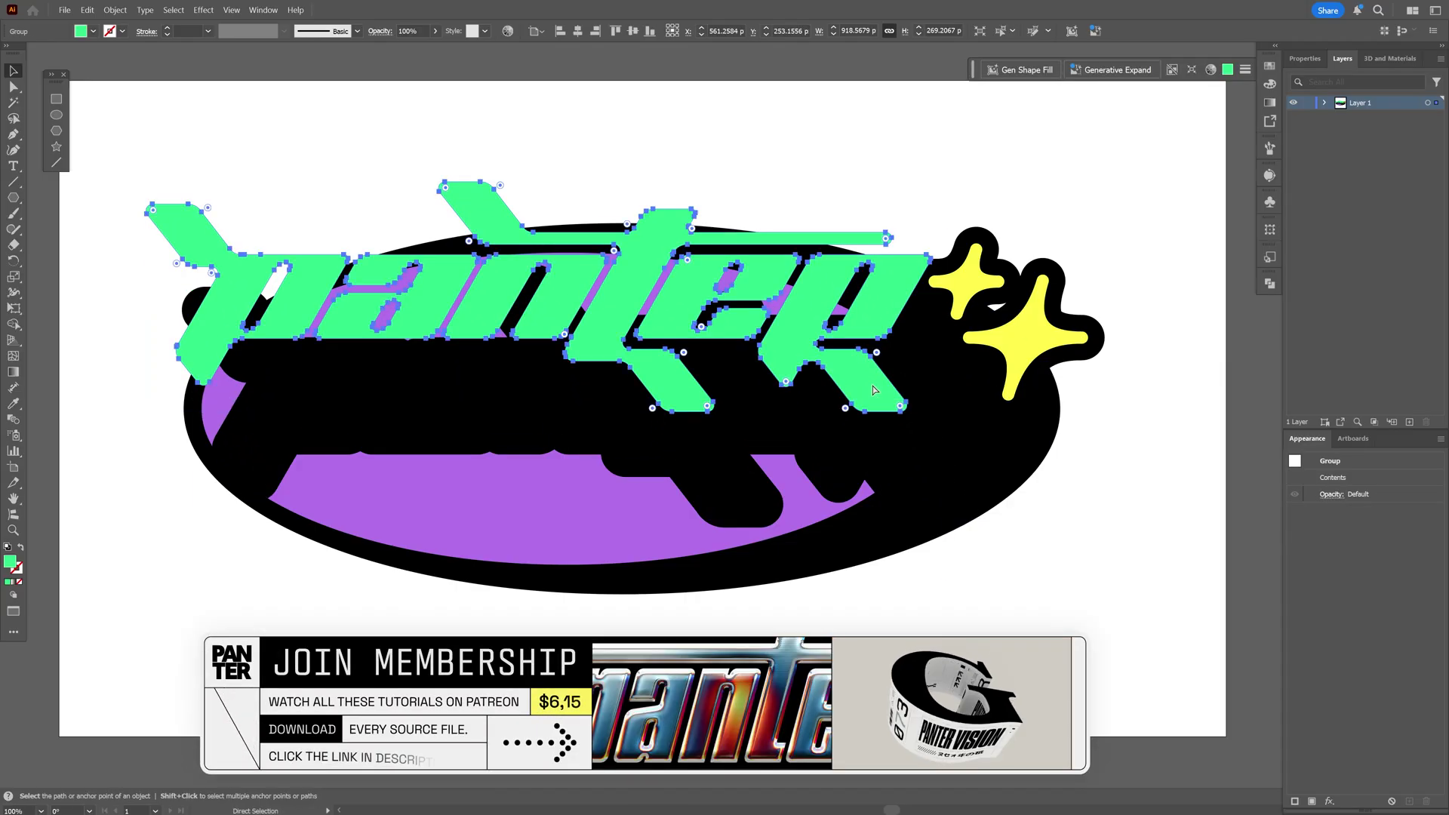
key(ctrl+z)
click(1057, 309)
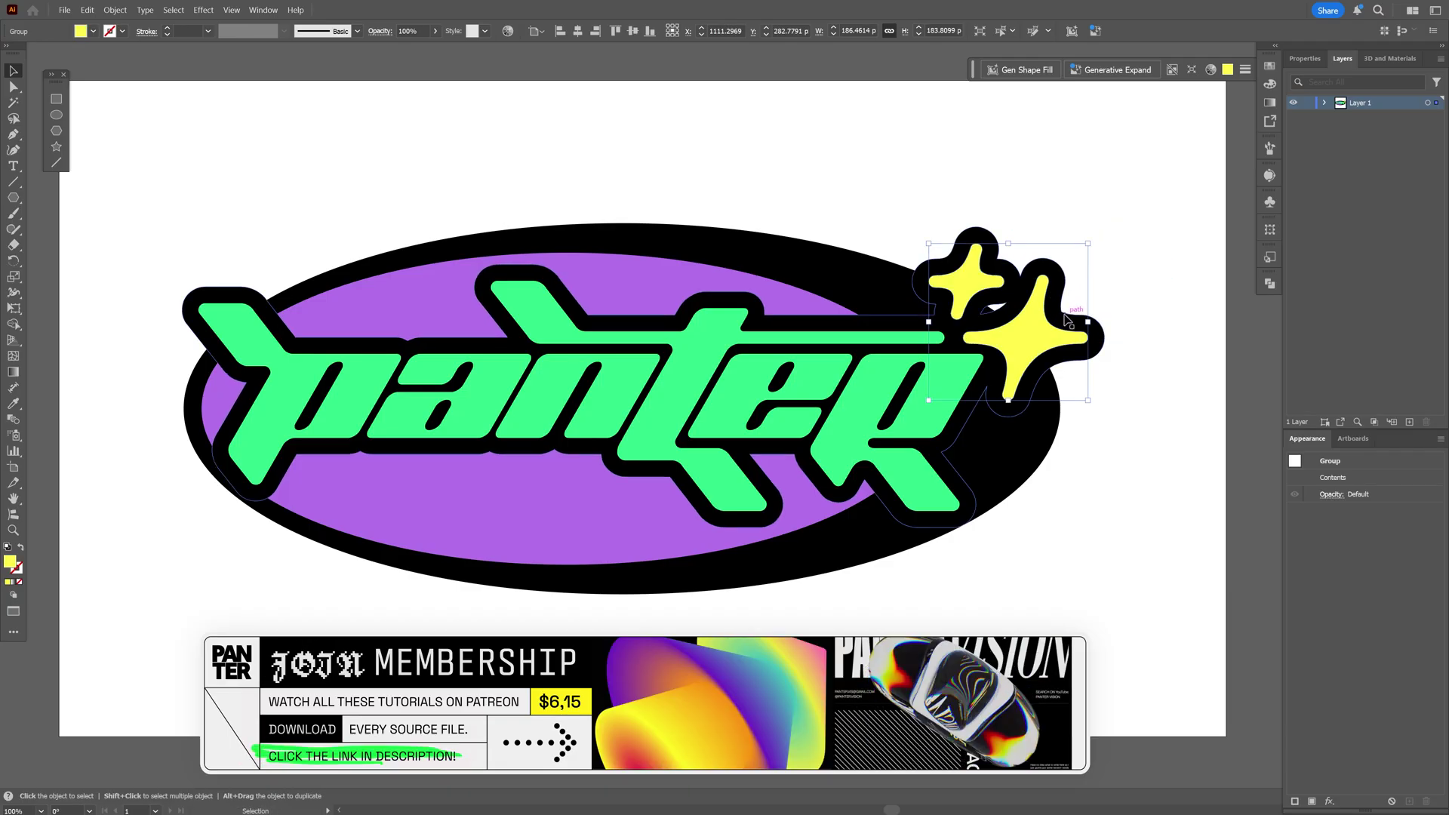
click(926, 467)
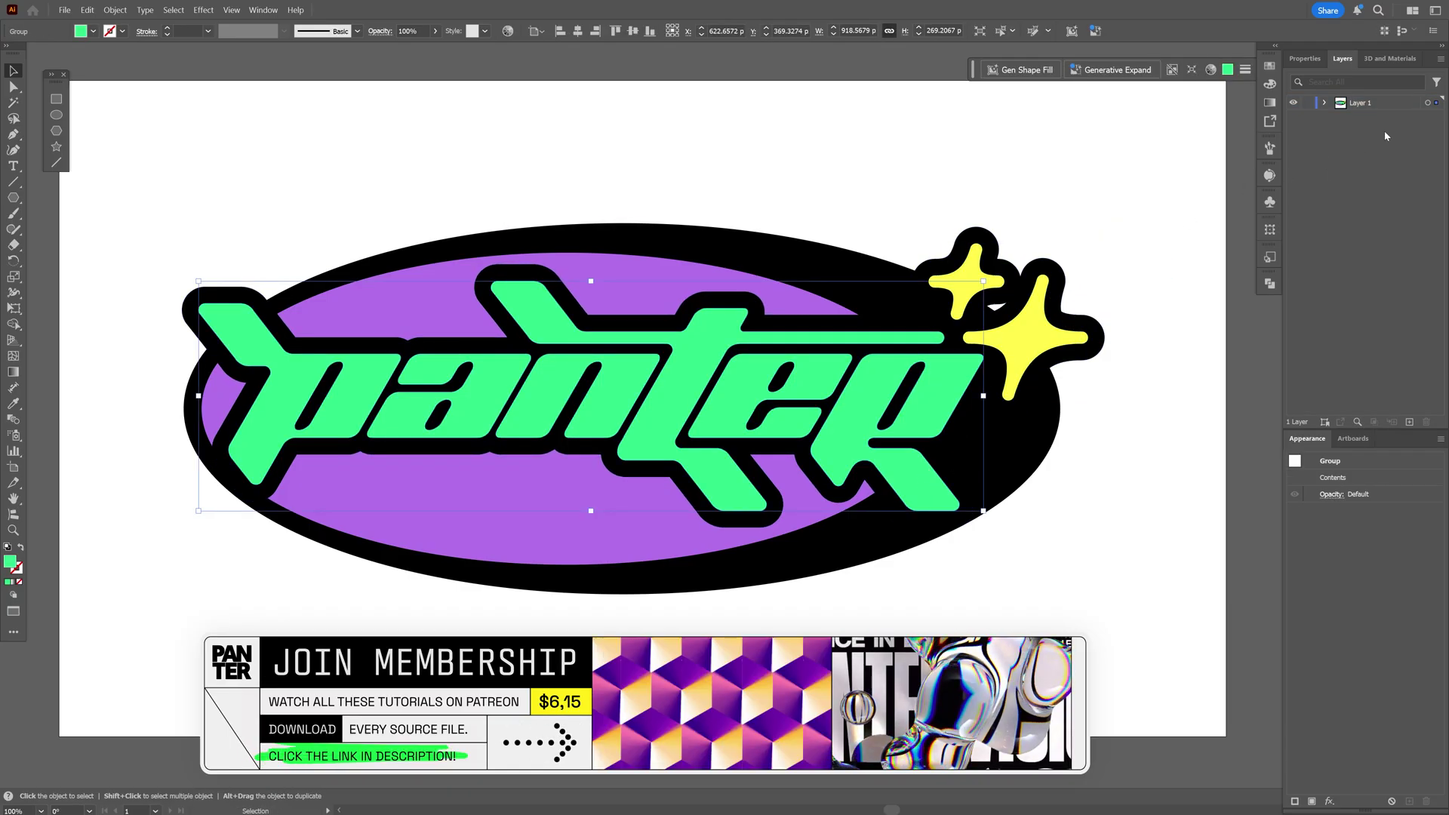
Add new layers and move a group and a compound path out of Layer 1 onto Layers 3 and 5
click(1383, 101)
click(1410, 423)
click(1410, 423)
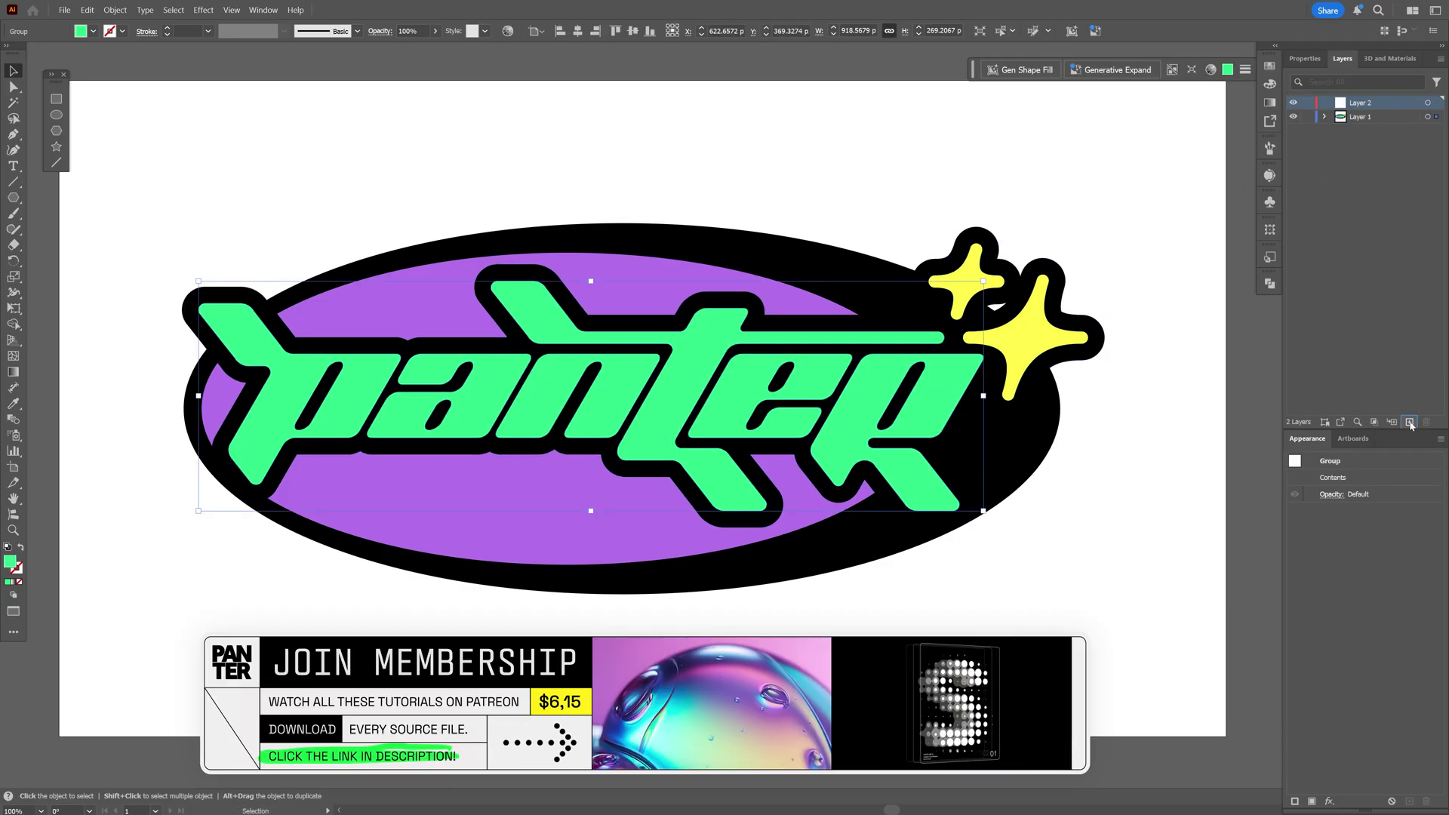
click(1410, 423)
click(1410, 423)
click(1410, 423)
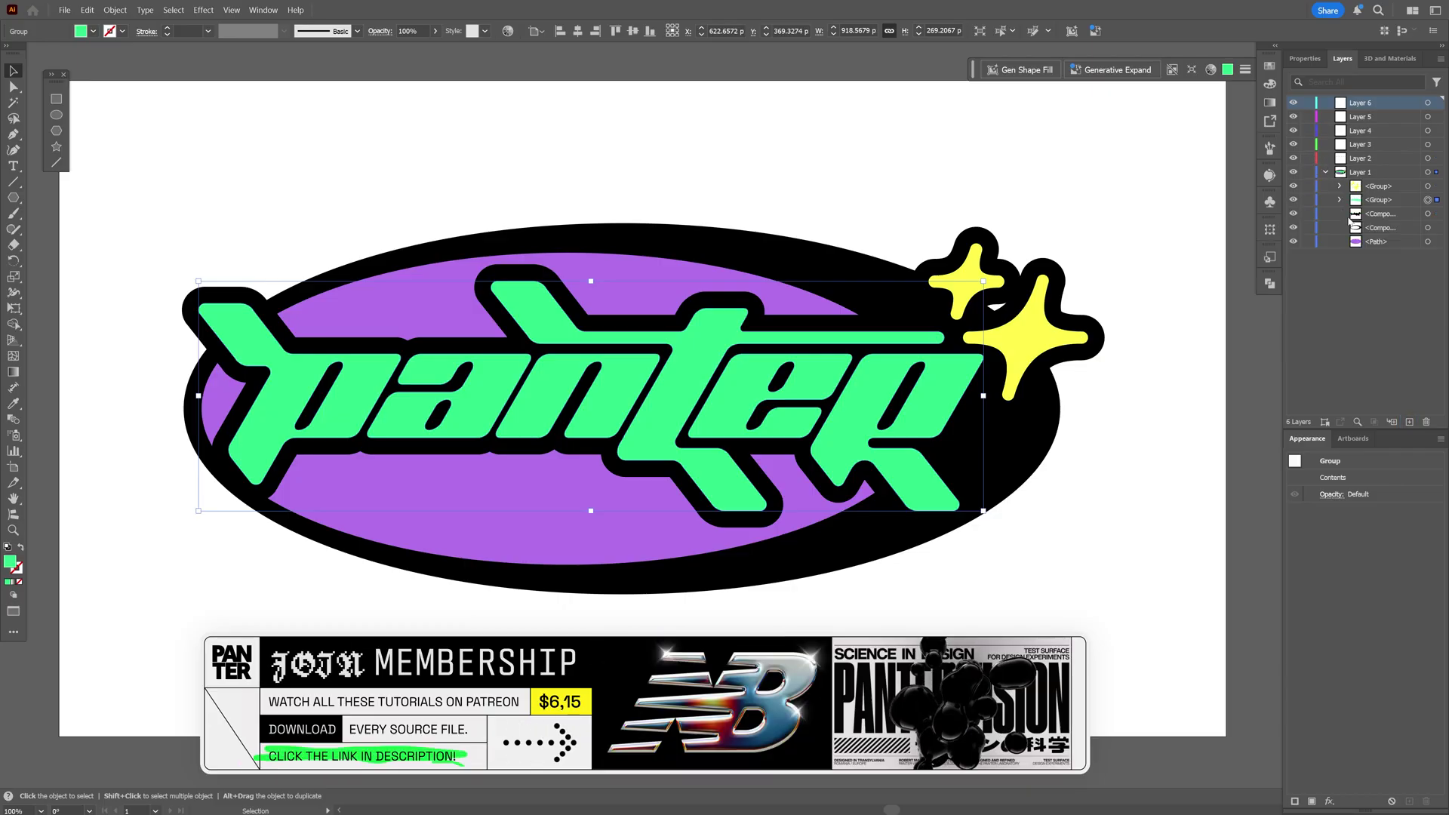
click(1324, 172)
drag(1382, 188, 1374, 133)
drag(1380, 190, 1374, 117)
click(1326, 173)
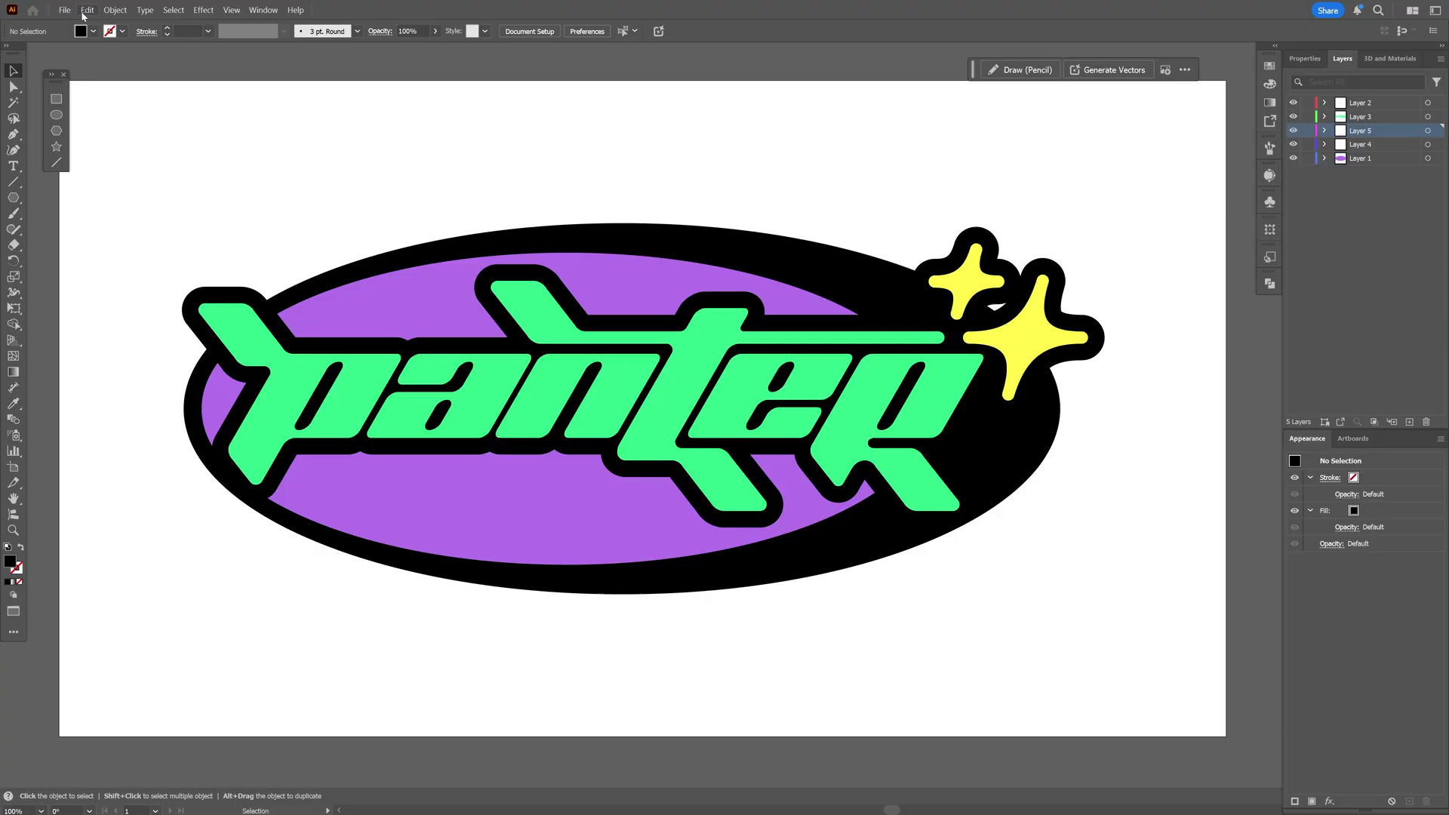
Start saving the artwork as a new file with Save As
click(65, 10)
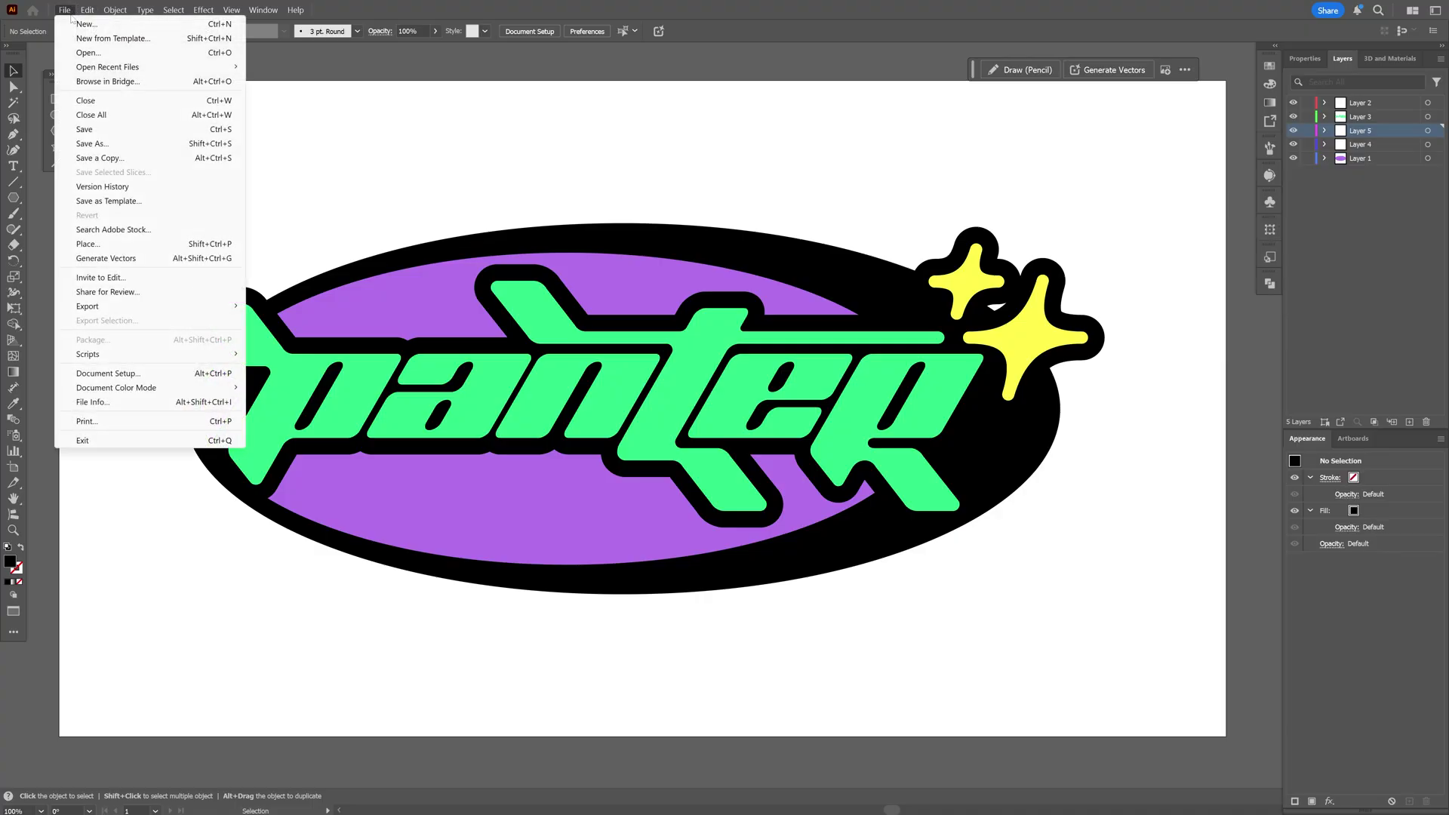
click(98, 143)
click(162, 446)
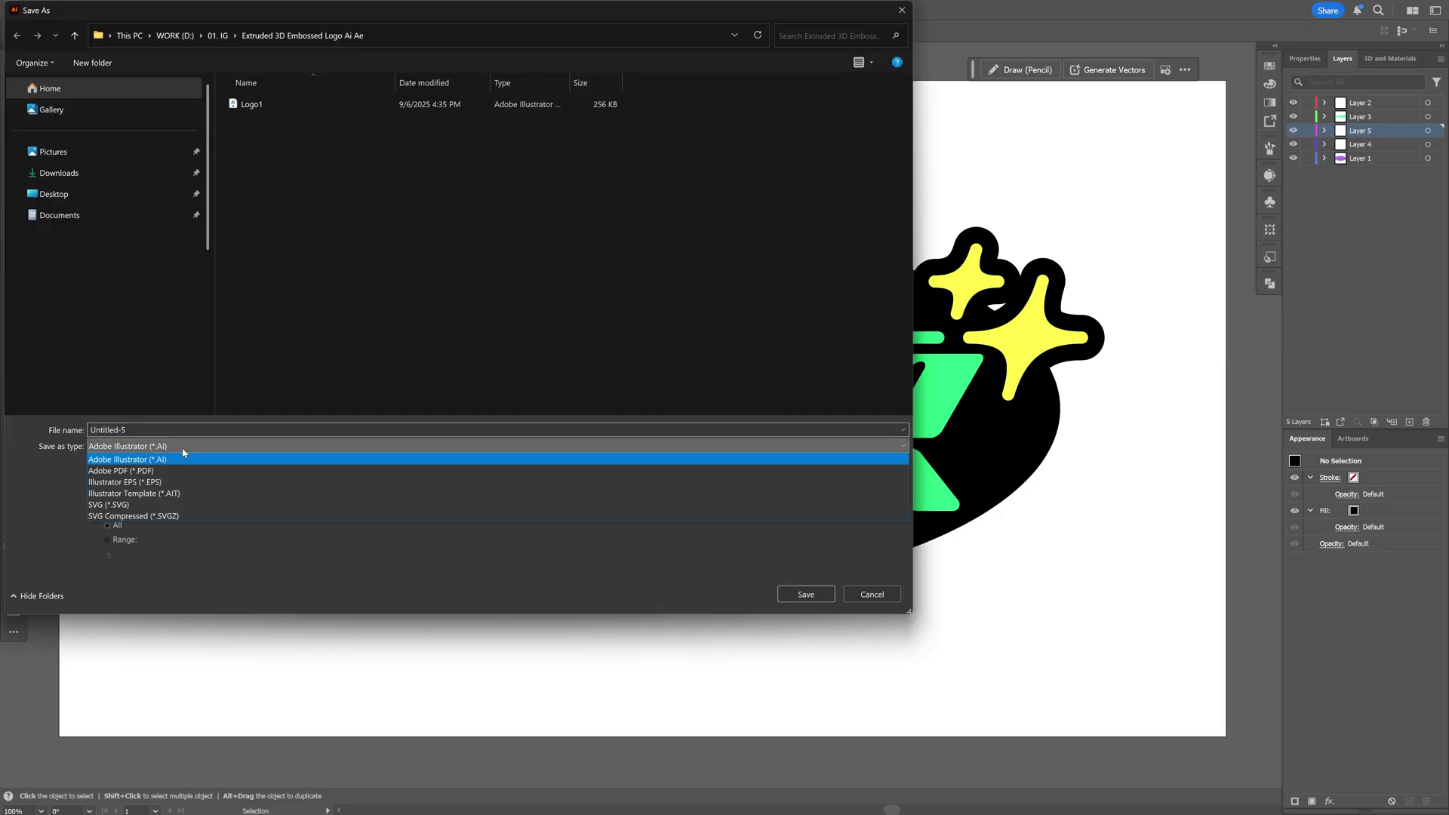
Save as Adobe Illustrator (.AI), then import Logo2 into After Effects as Composition - Retain Layer Sizes
click(167, 459)
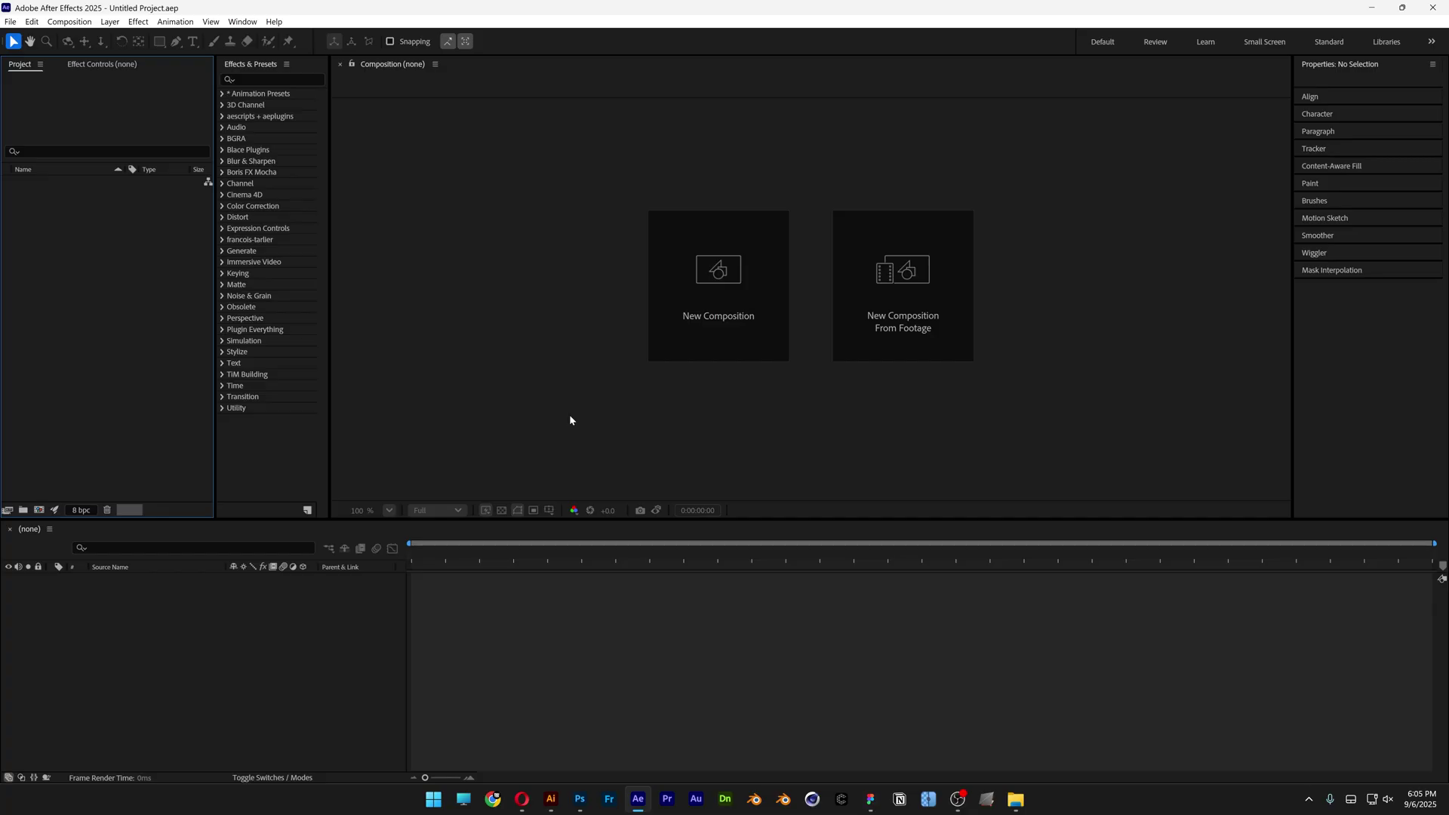
right_click(123, 326)
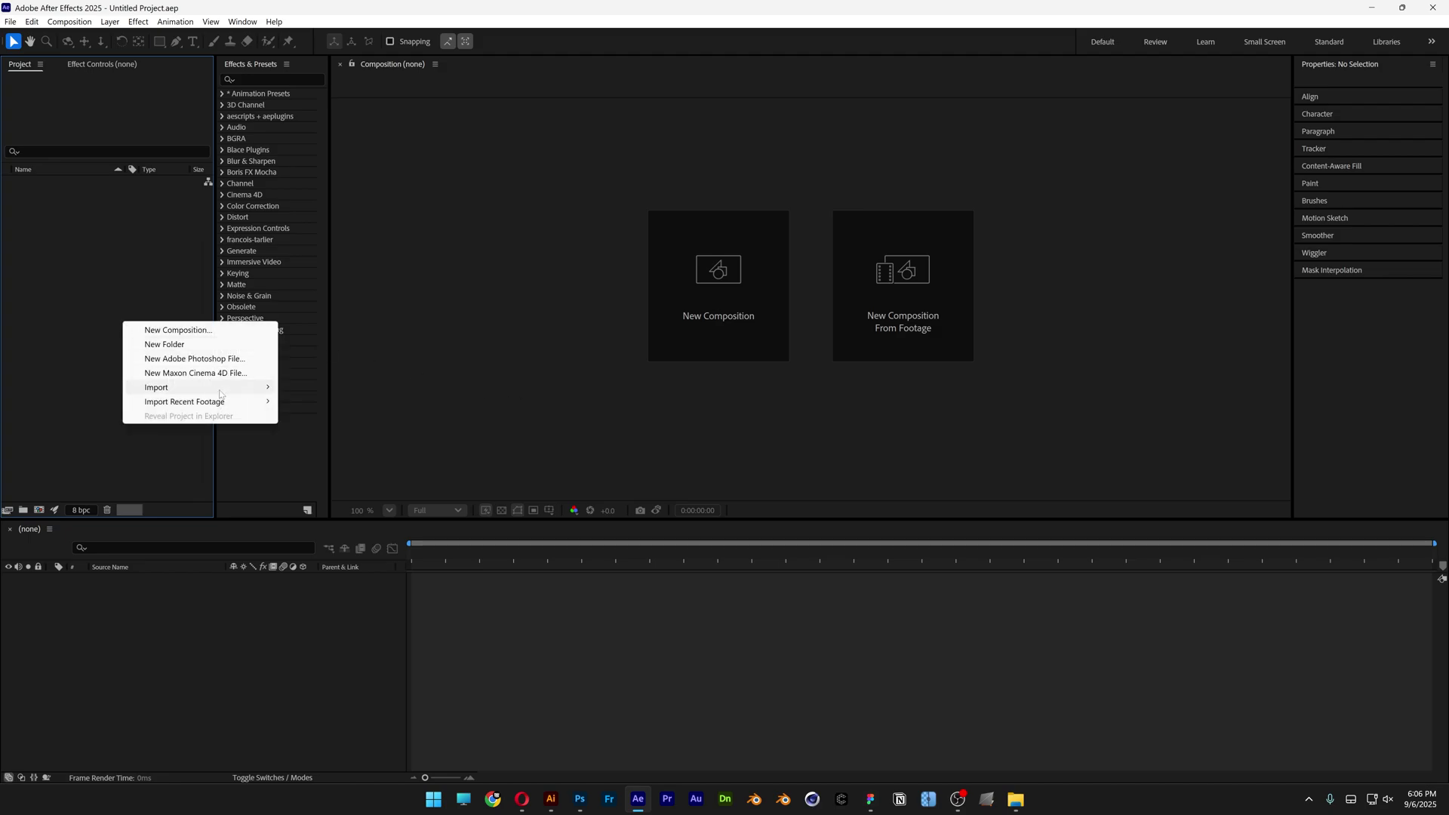
mouse_move(221, 390)
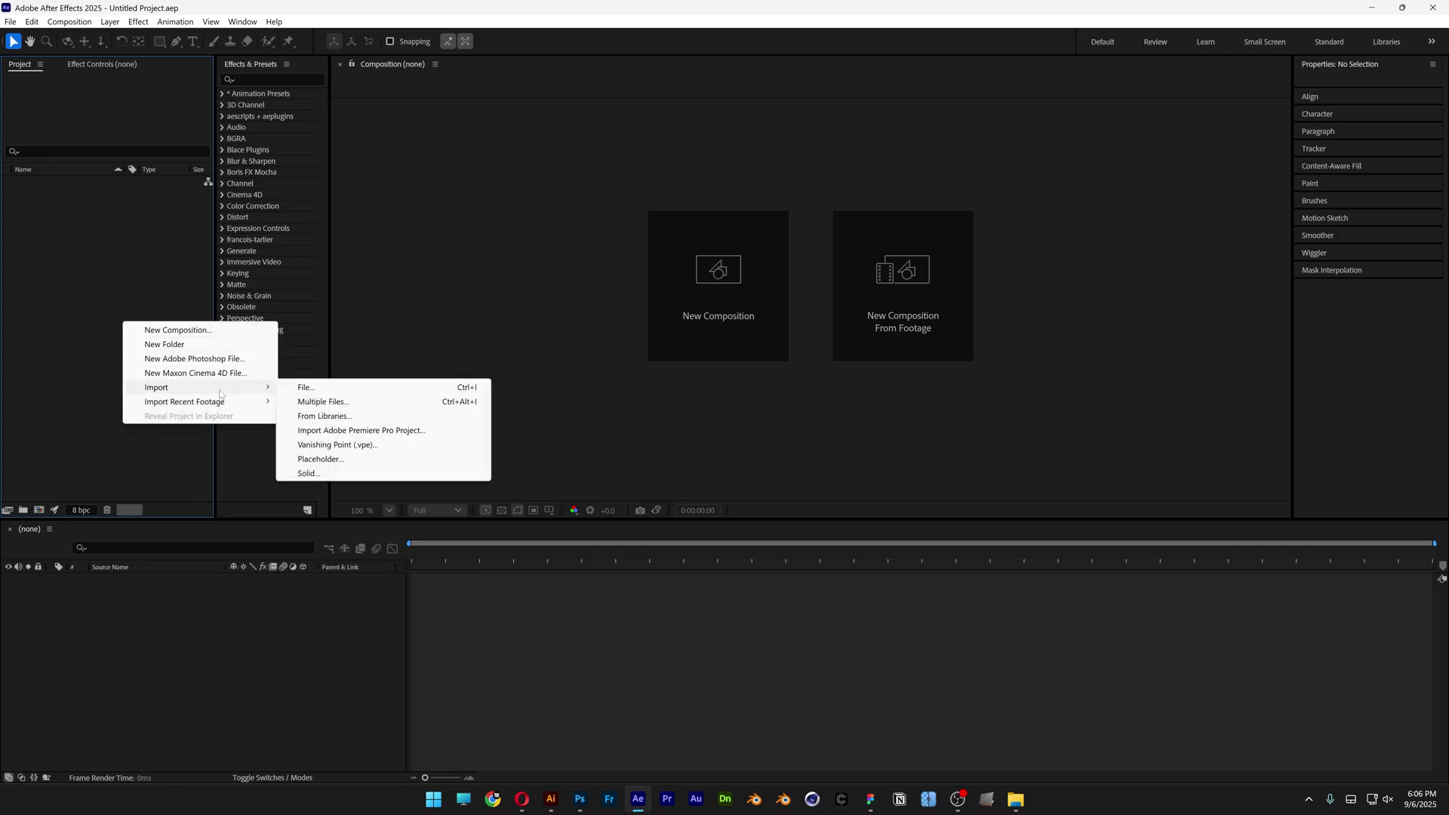
click(306, 387)
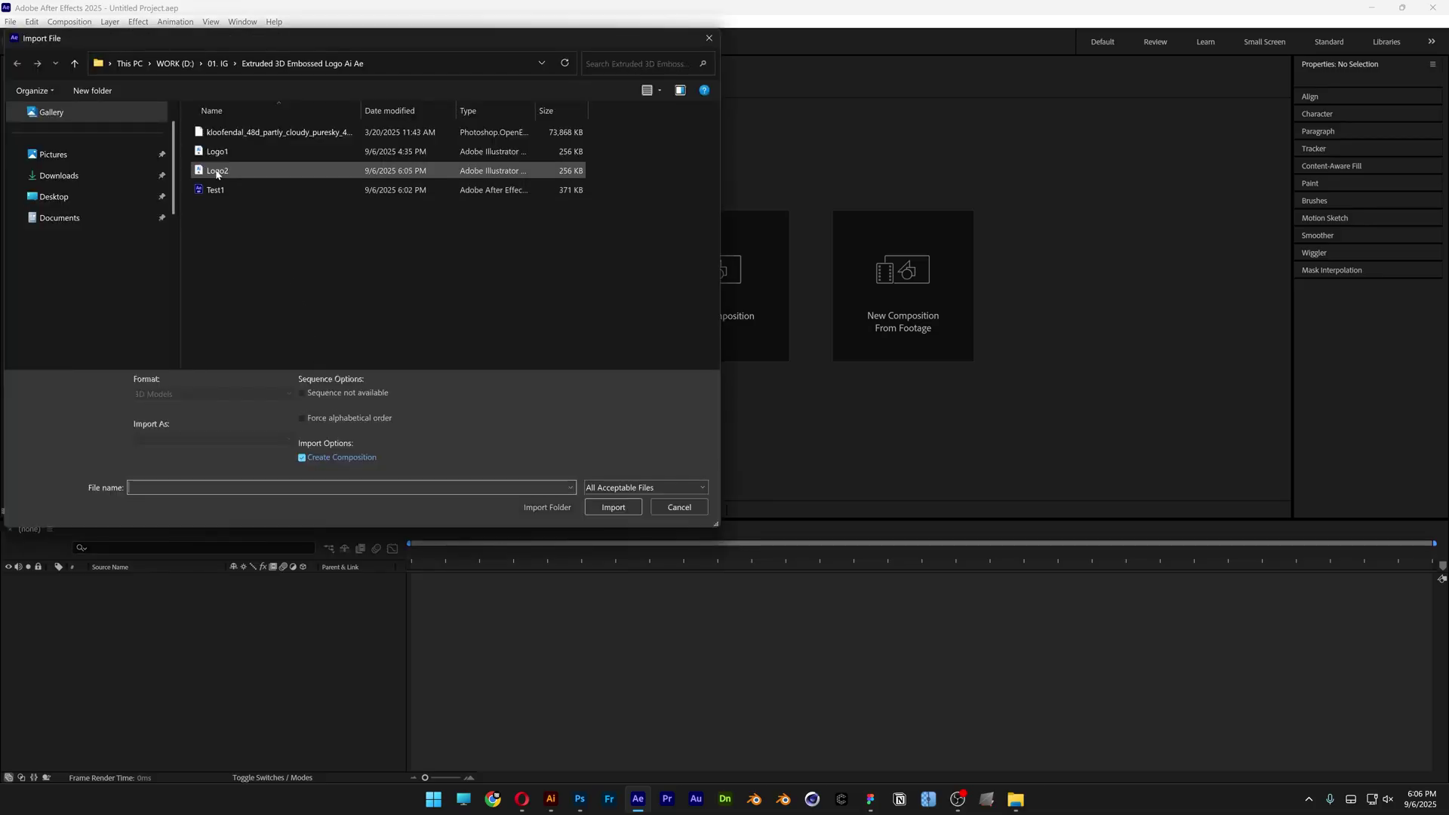
click(217, 173)
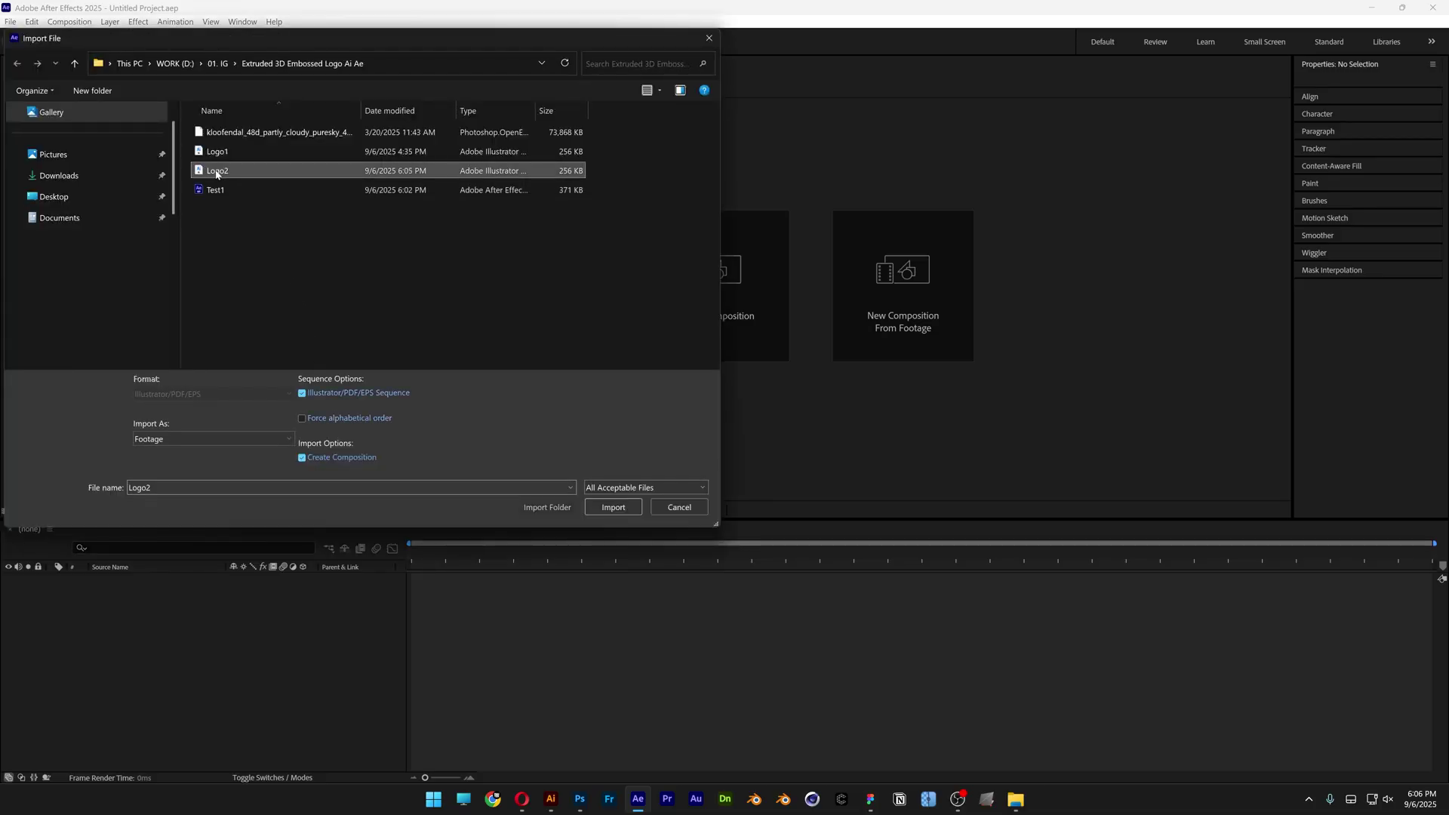
click(179, 440)
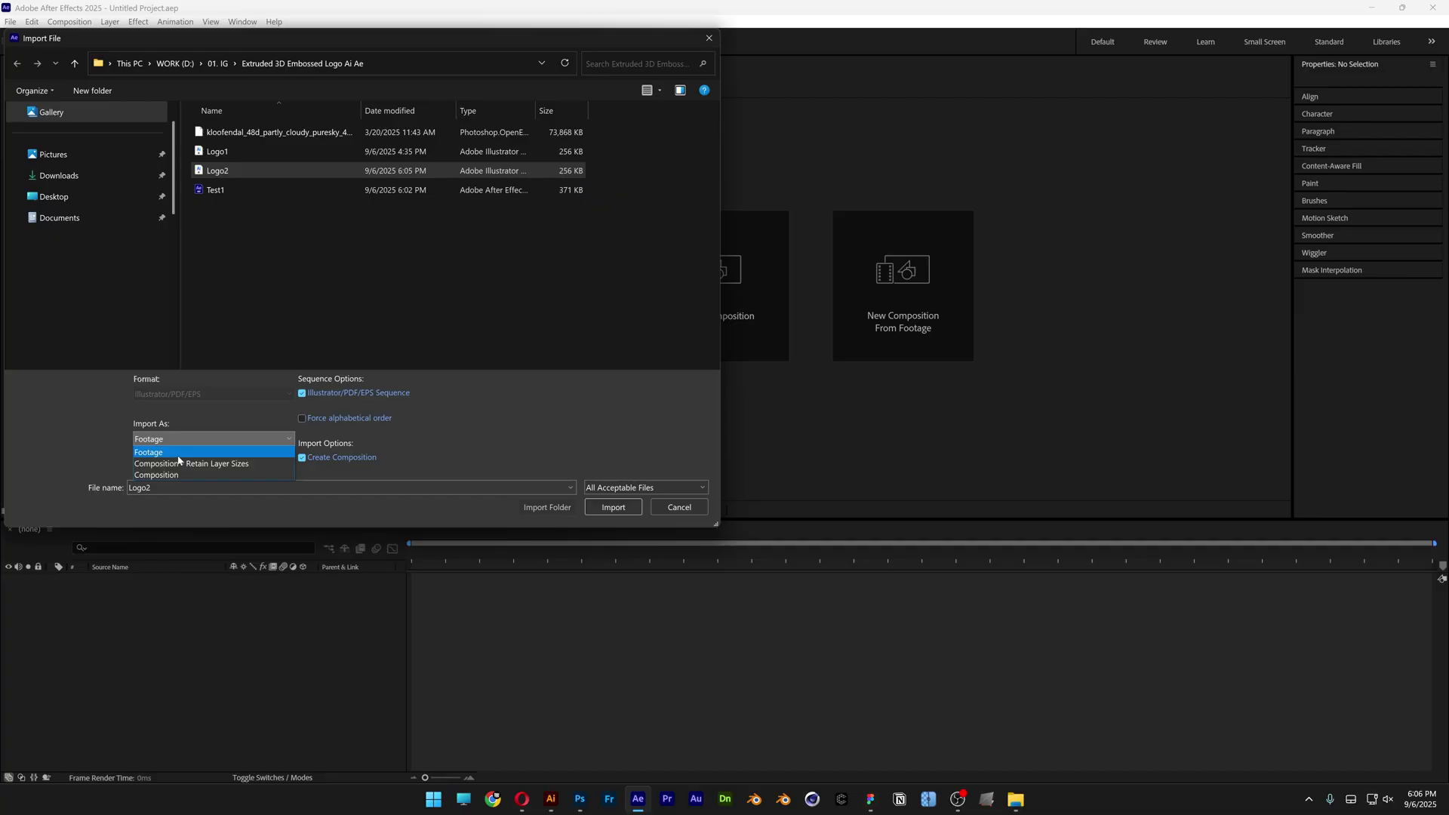
click(252, 465)
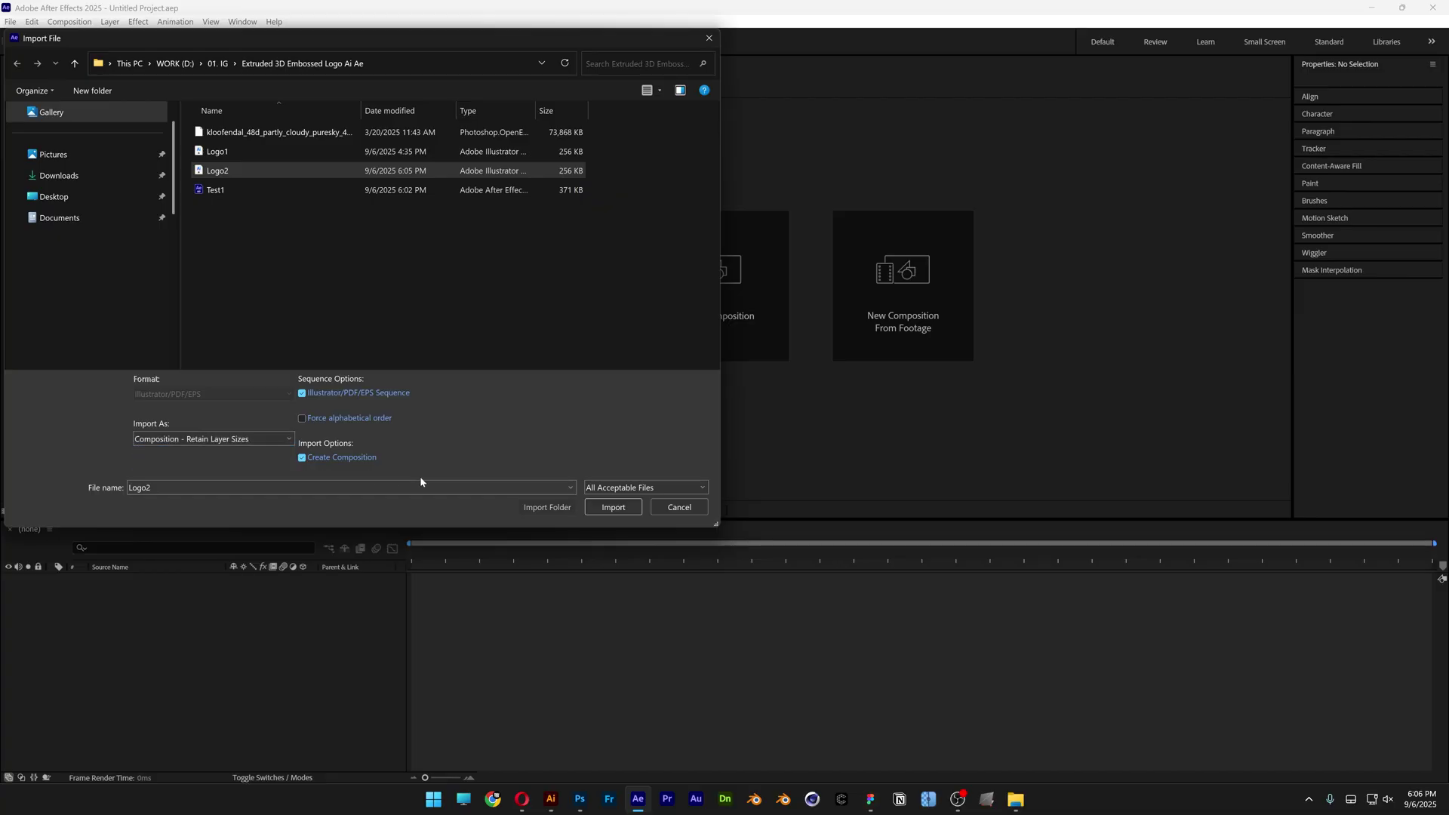
click(613, 507)
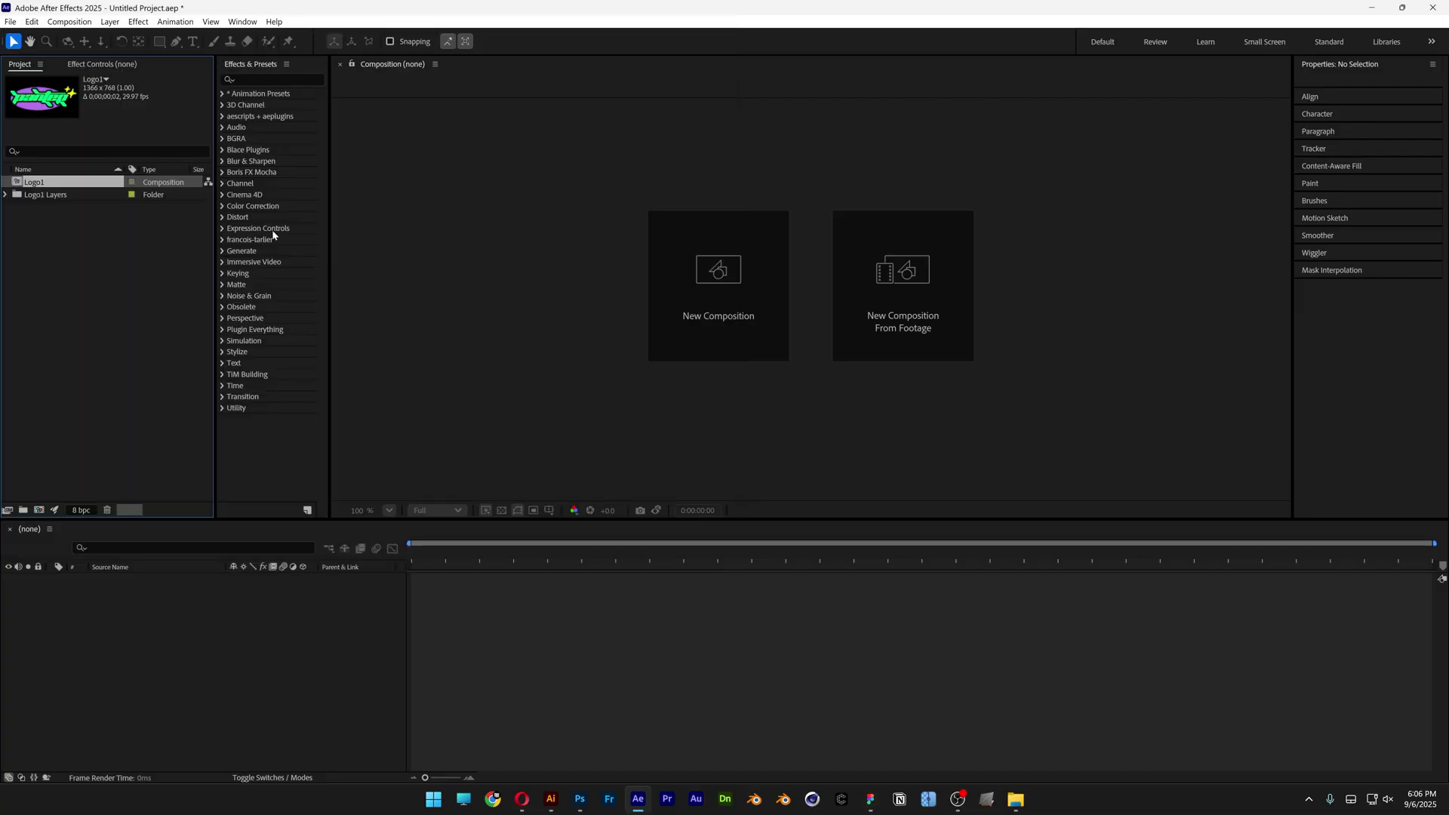
Open the Logo1 composition and turn on the transparency grid
double_click(35, 183)
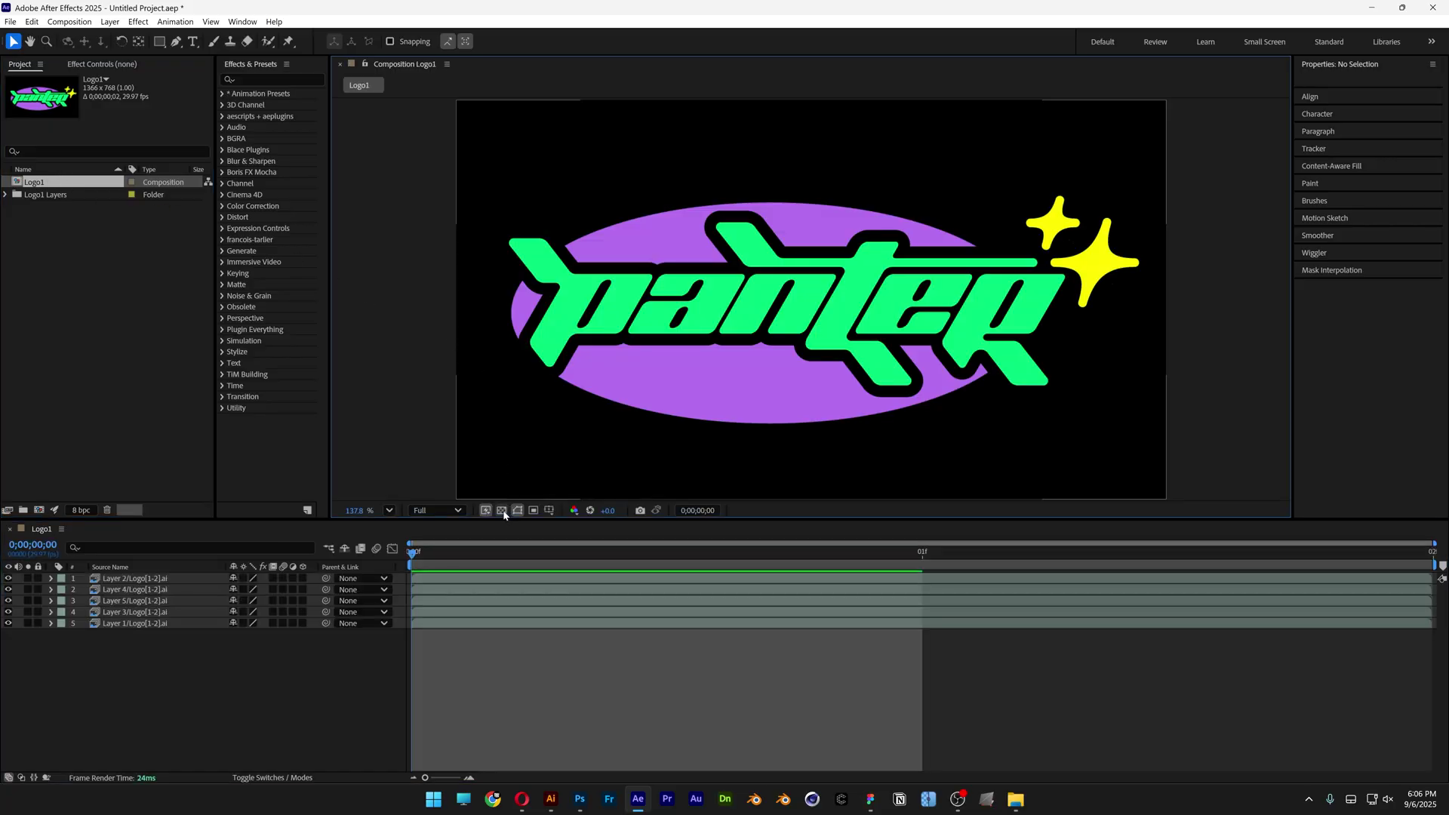
click(502, 511)
scroll(450, 188, down, 1)
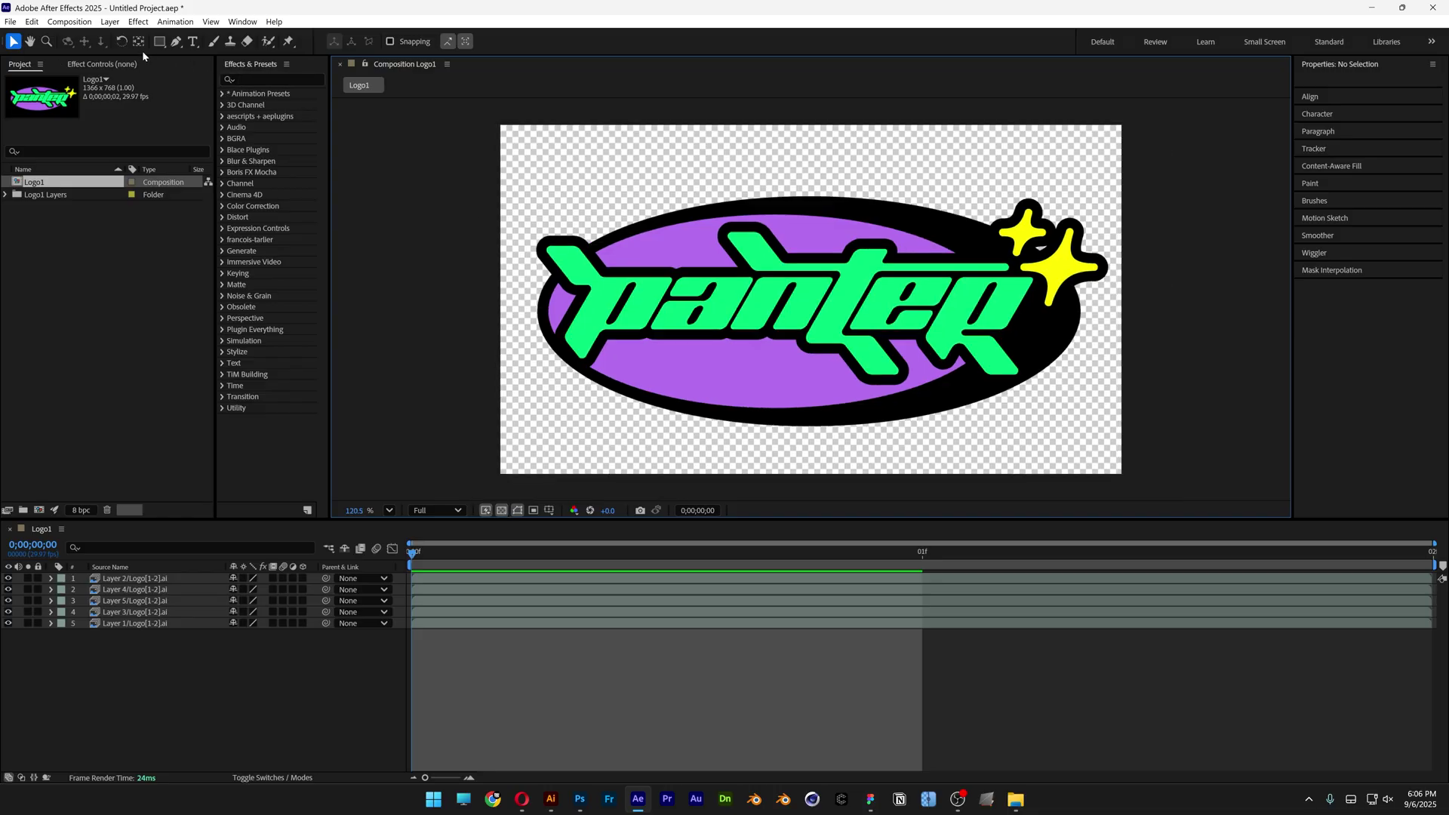
Set Logo1's composition settings to the HD 1920x1080 29.97 fps preset
click(69, 22)
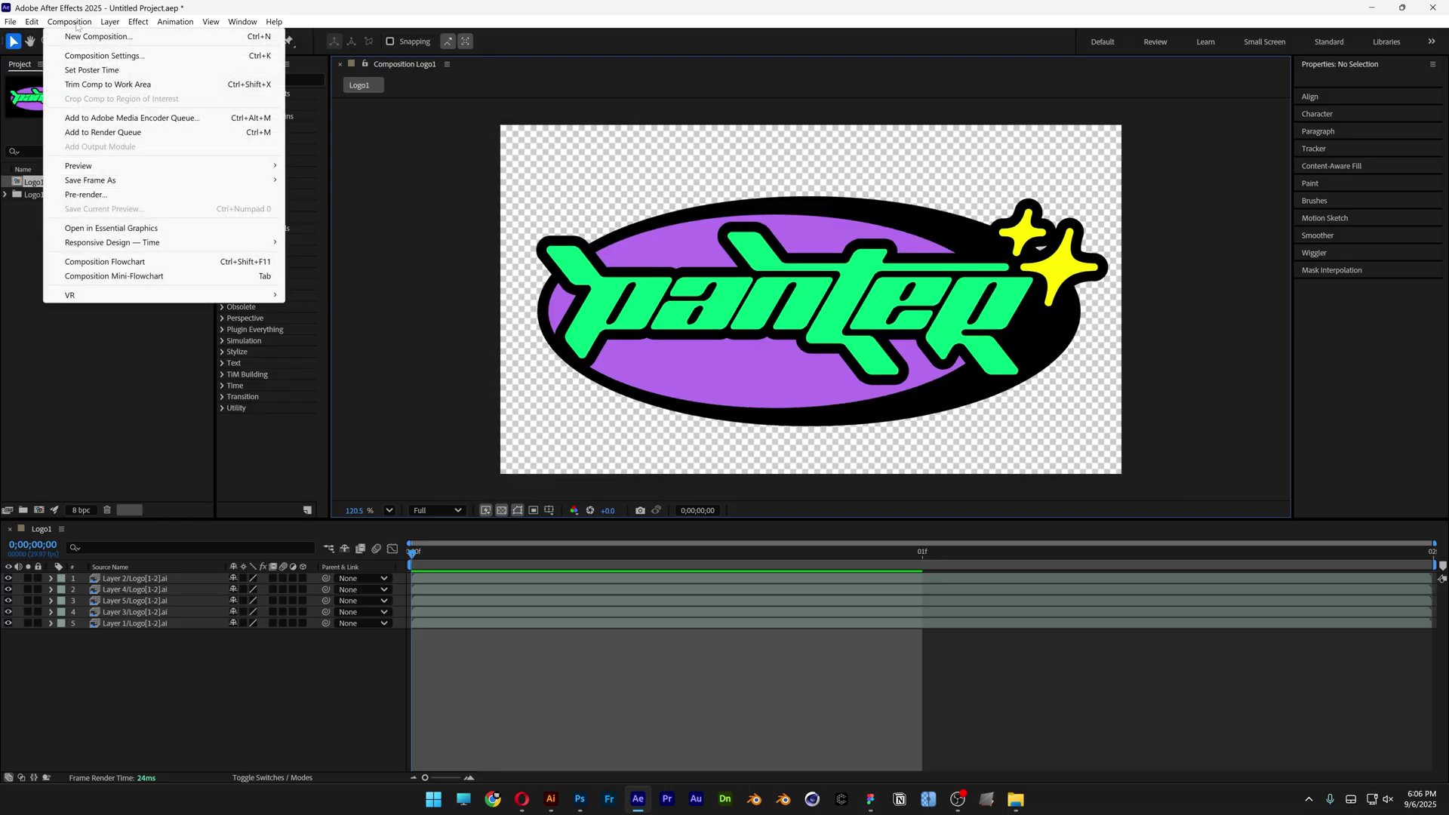
click(104, 55)
click(684, 294)
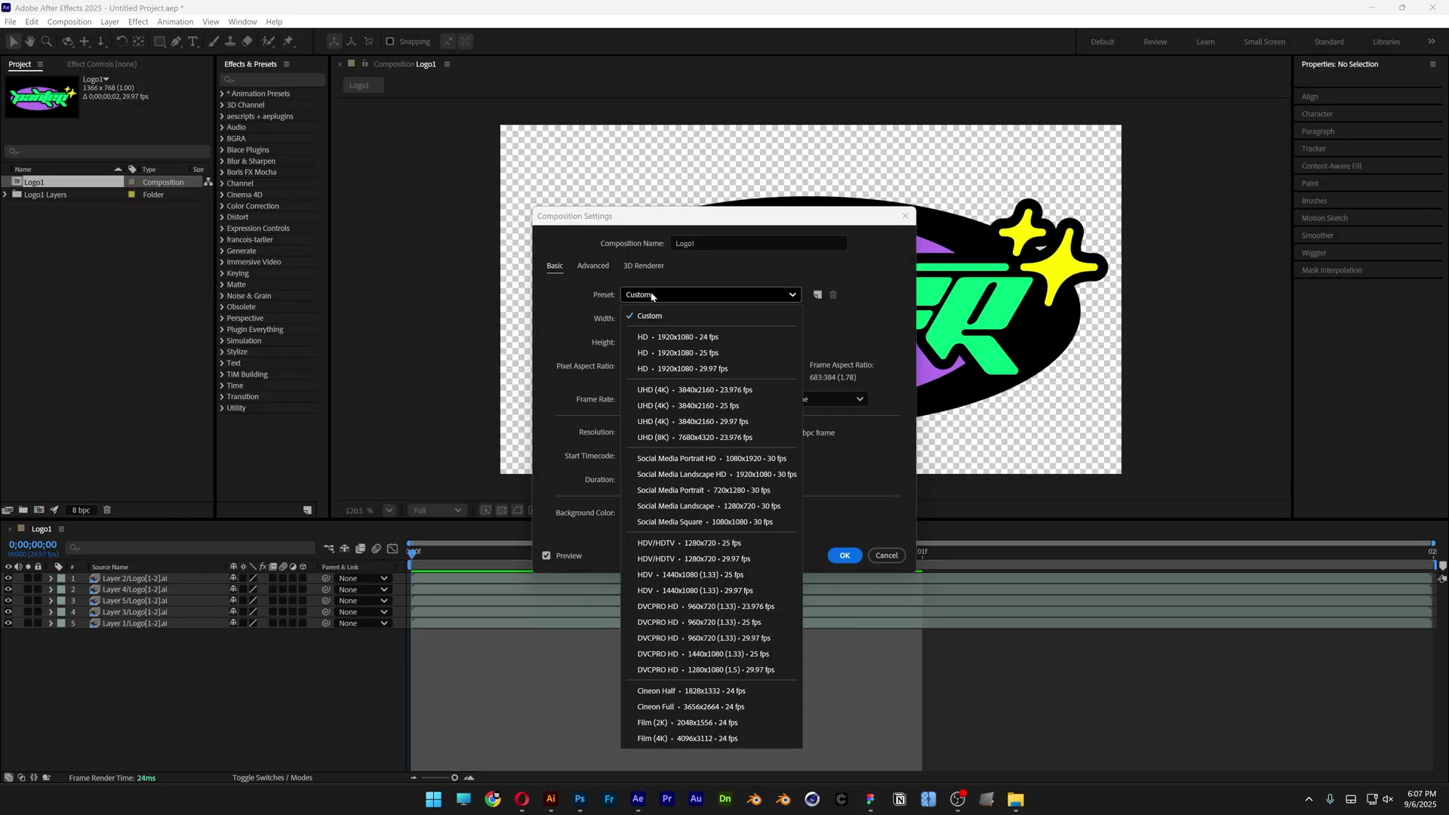
click(728, 368)
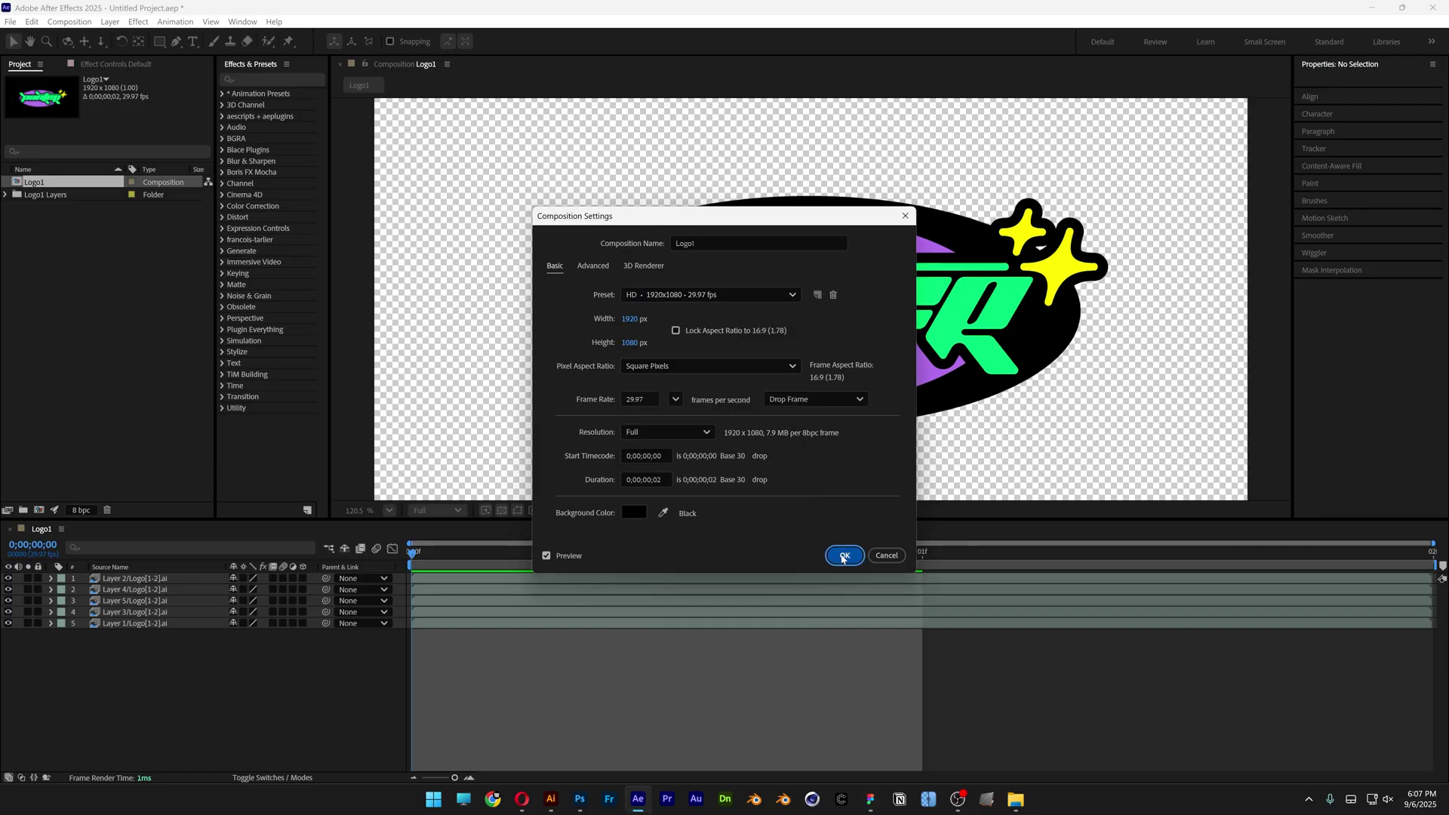
click(842, 555)
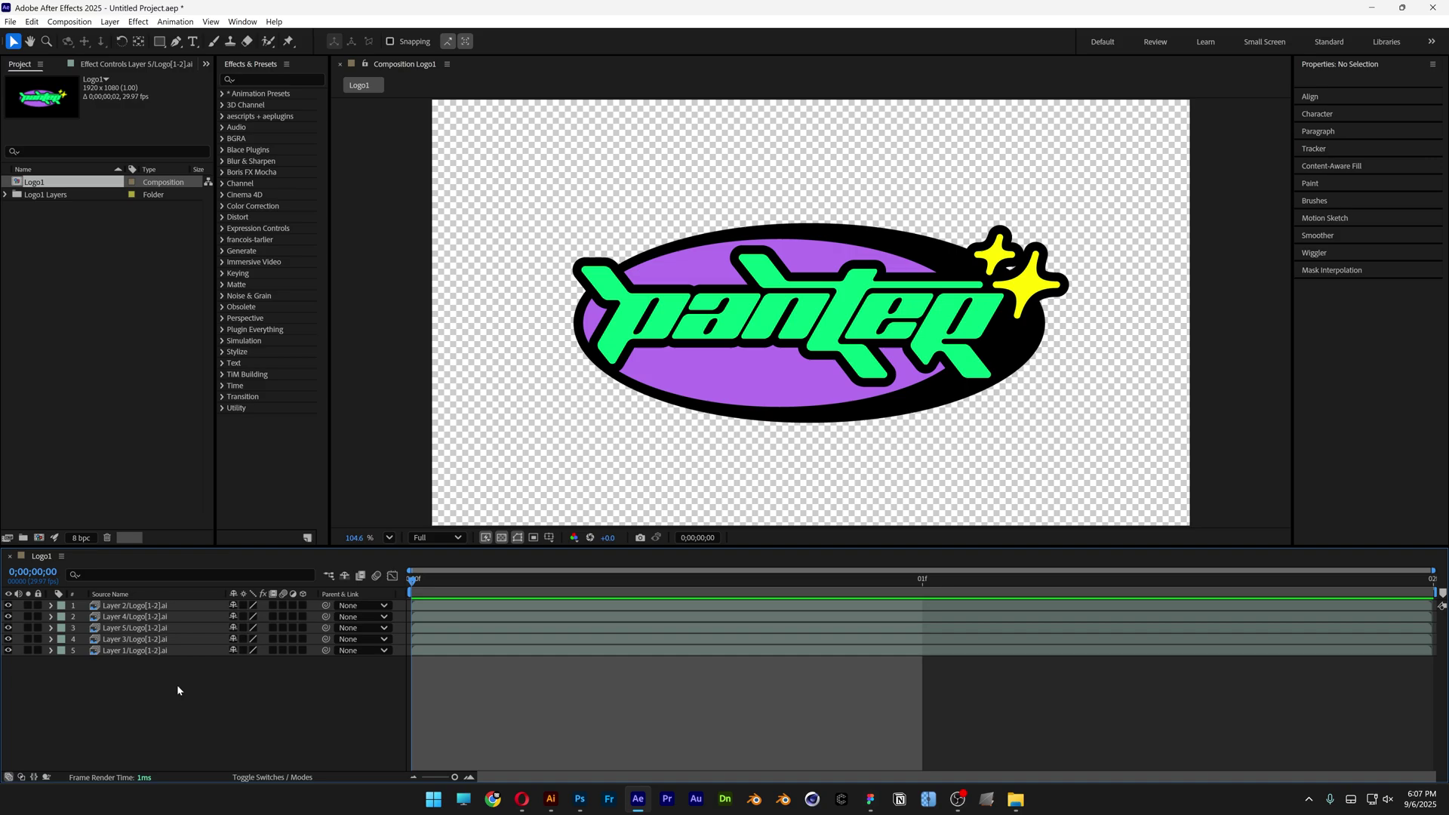
Convert the five logo layers with Create Shapes from Vector Layer and delete the original .ai layers
drag(188, 685, 137, 610)
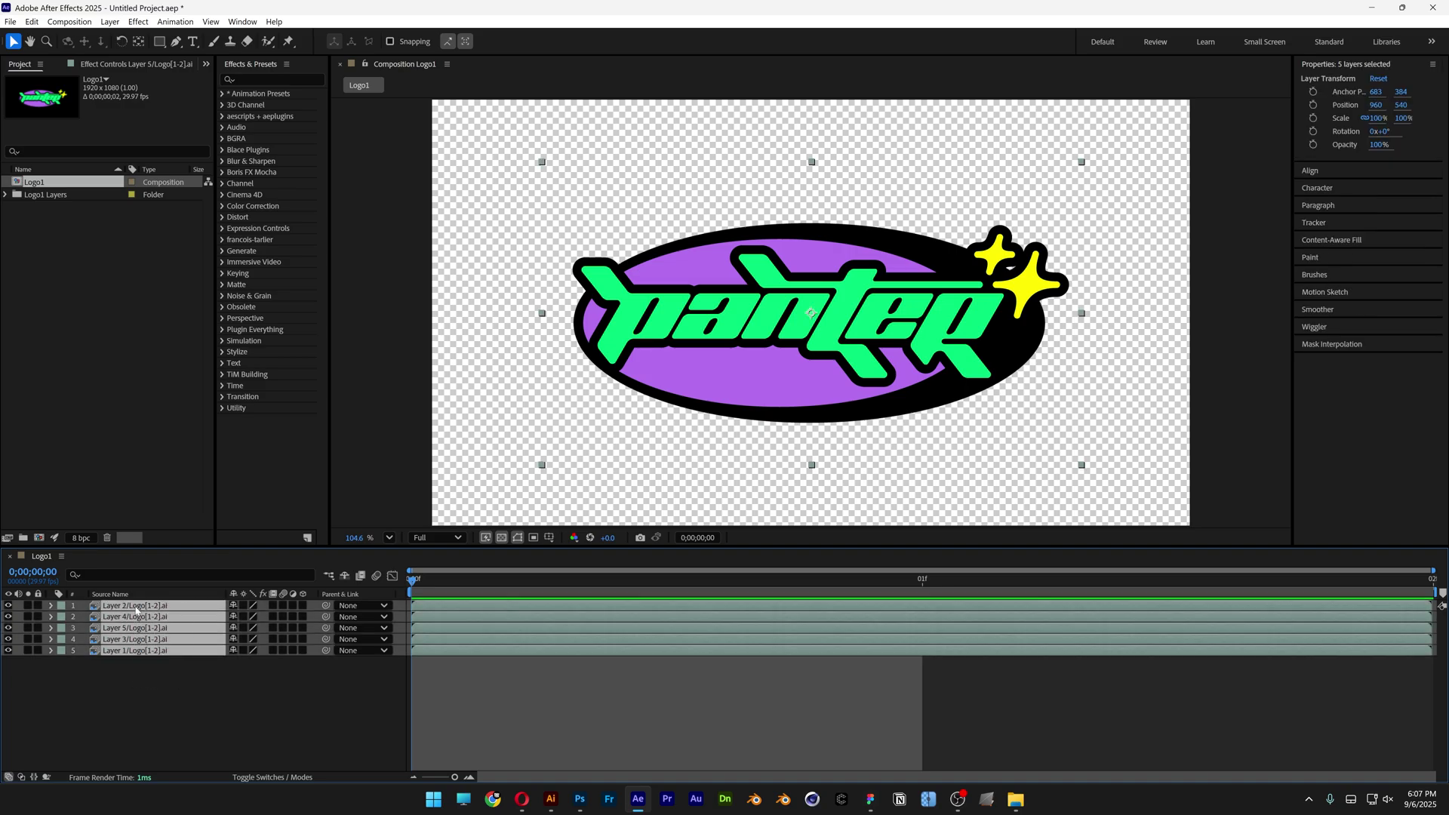
right_click(137, 610)
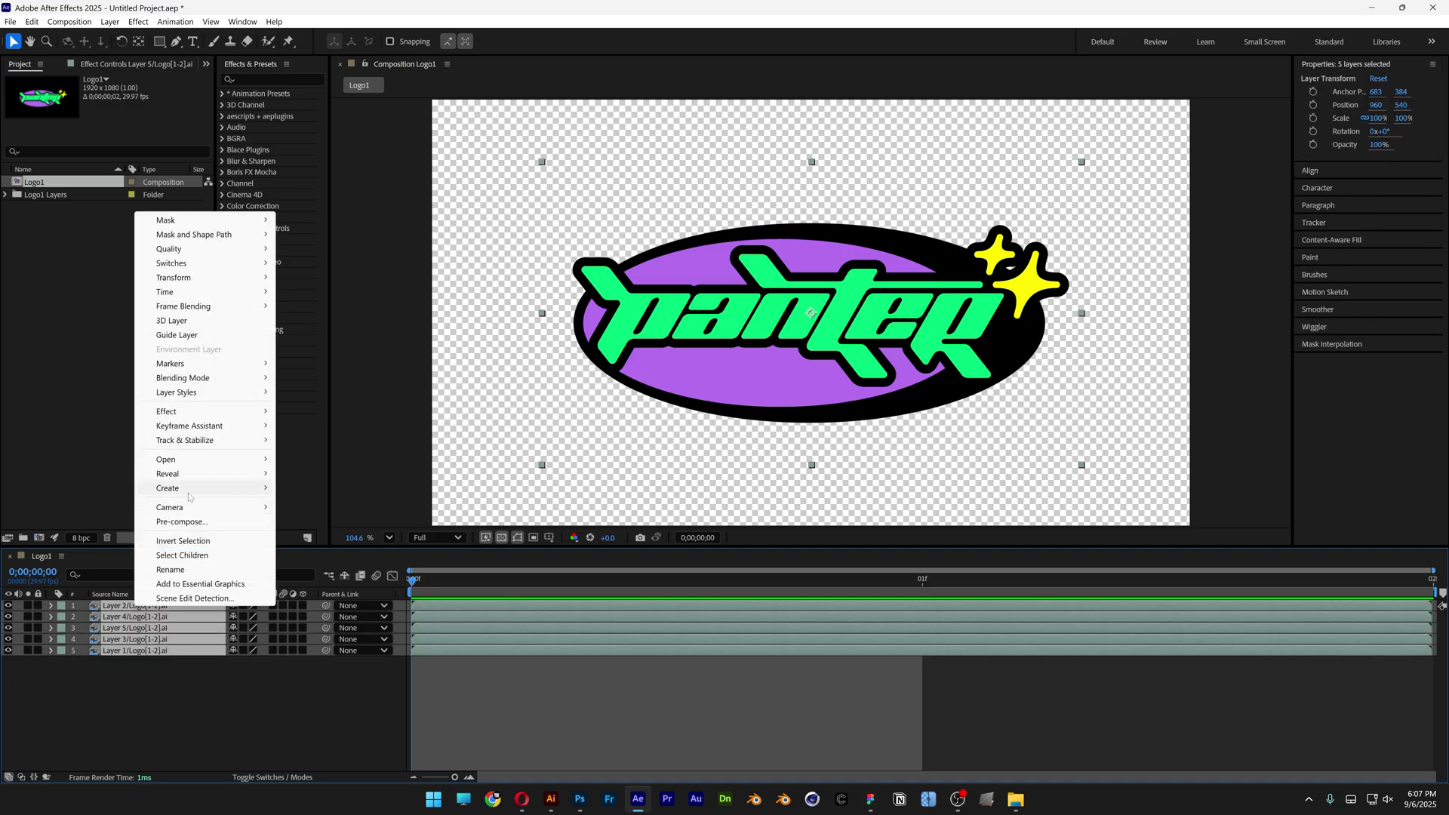
mouse_move(189, 496)
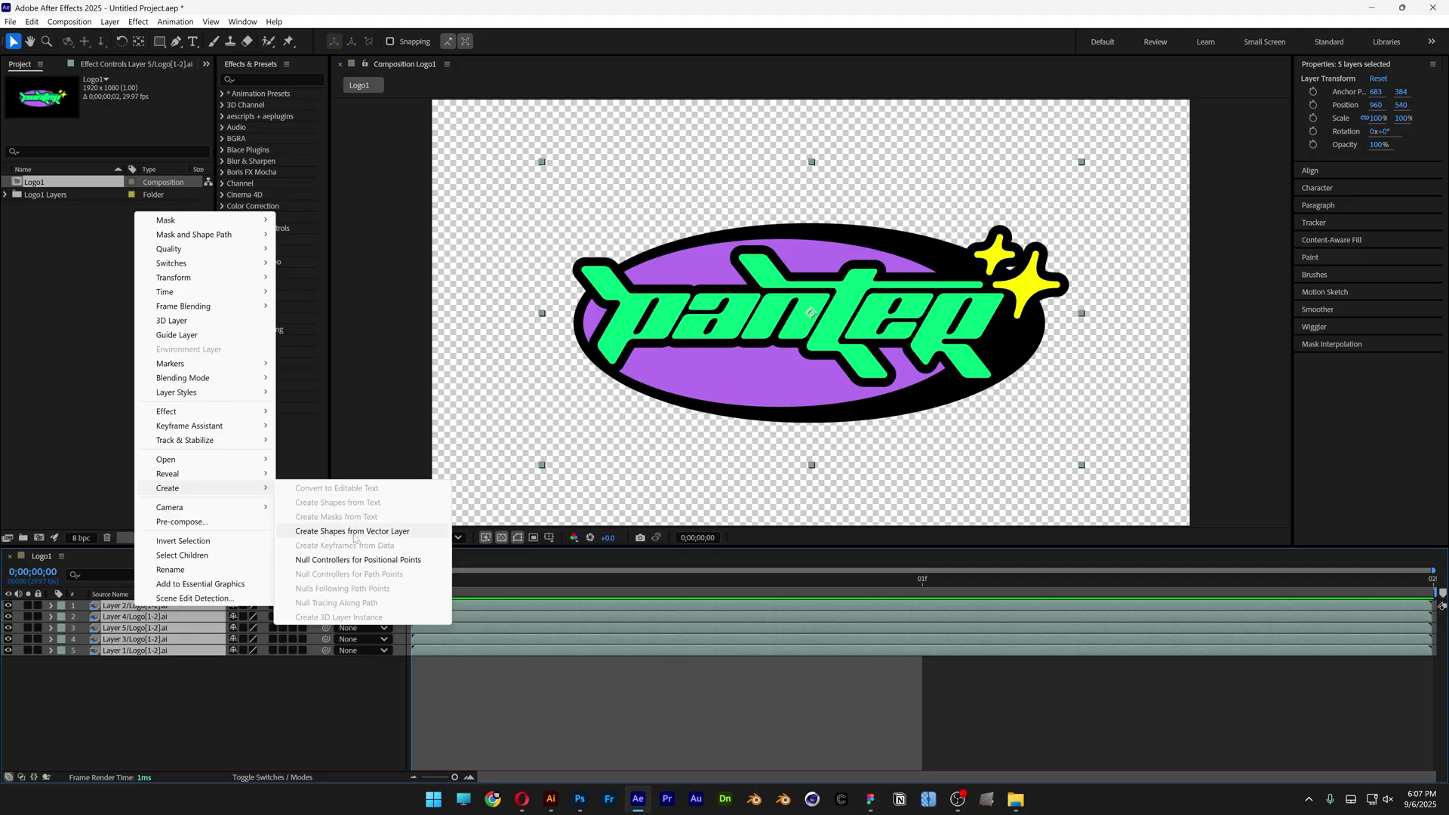
click(408, 533)
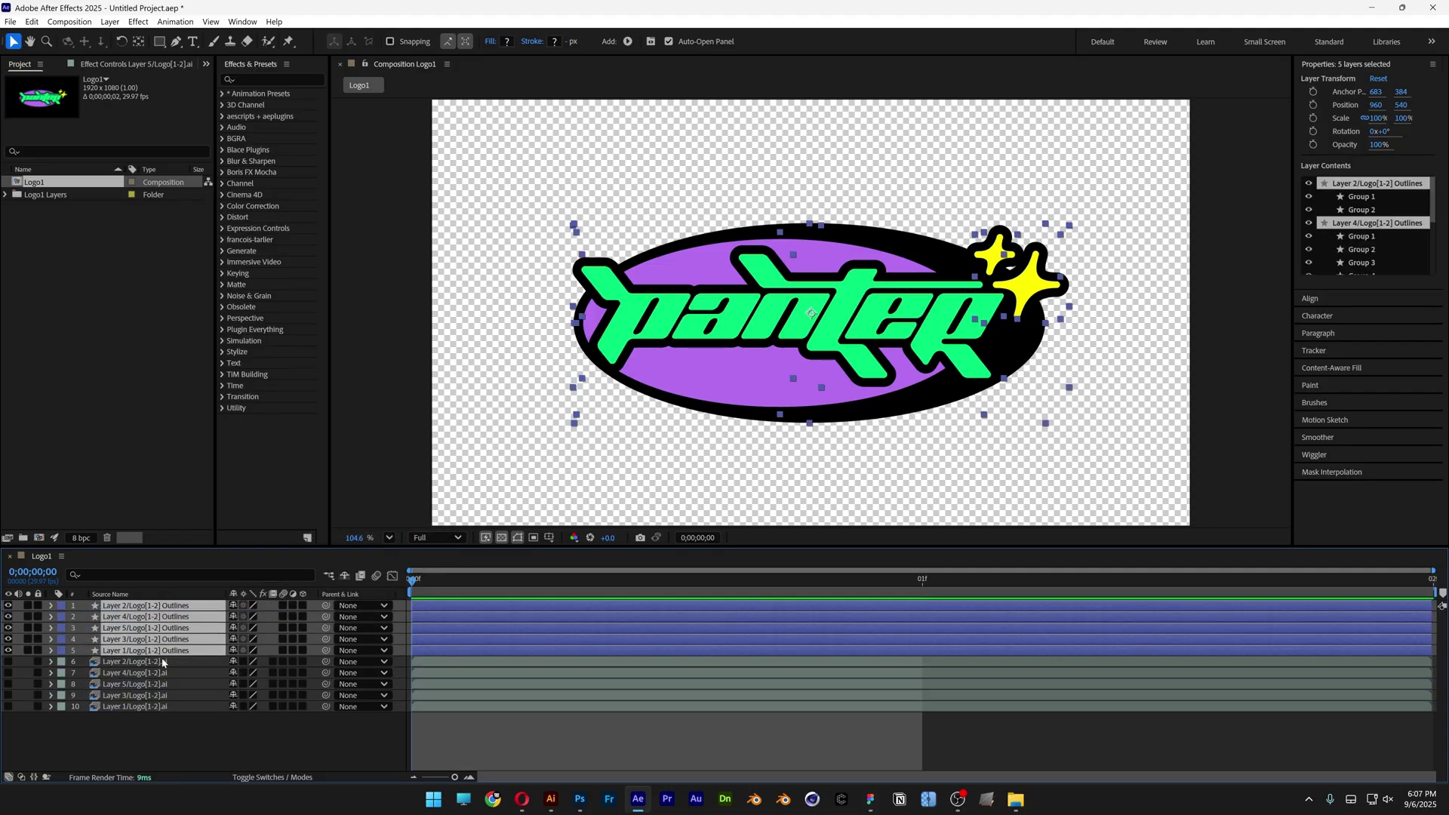
drag(155, 732, 166, 658)
key(Delete)
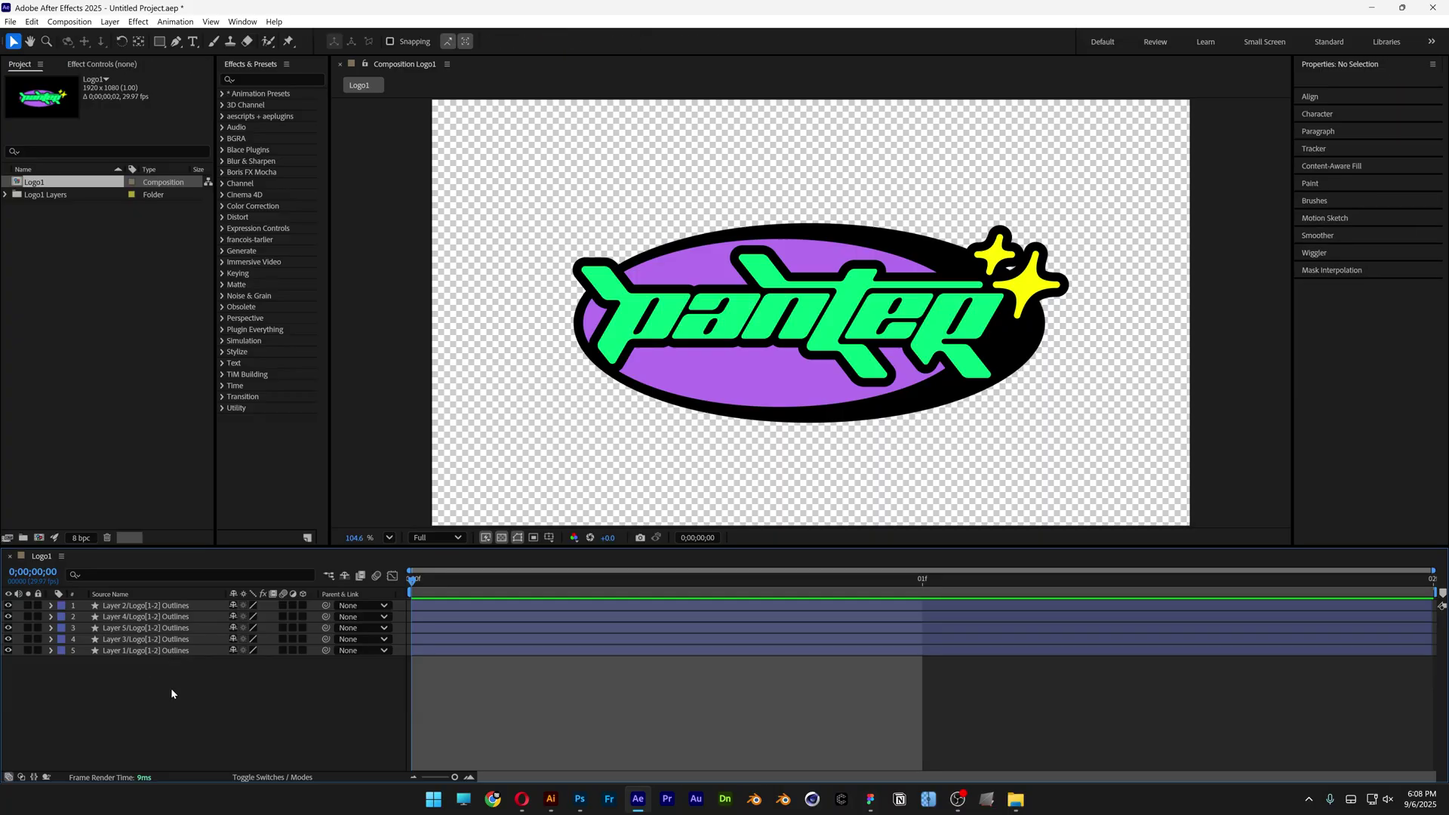
Add a null object, centre its anchor point, and align it to the composition's horizontal centre
right_click(193, 714)
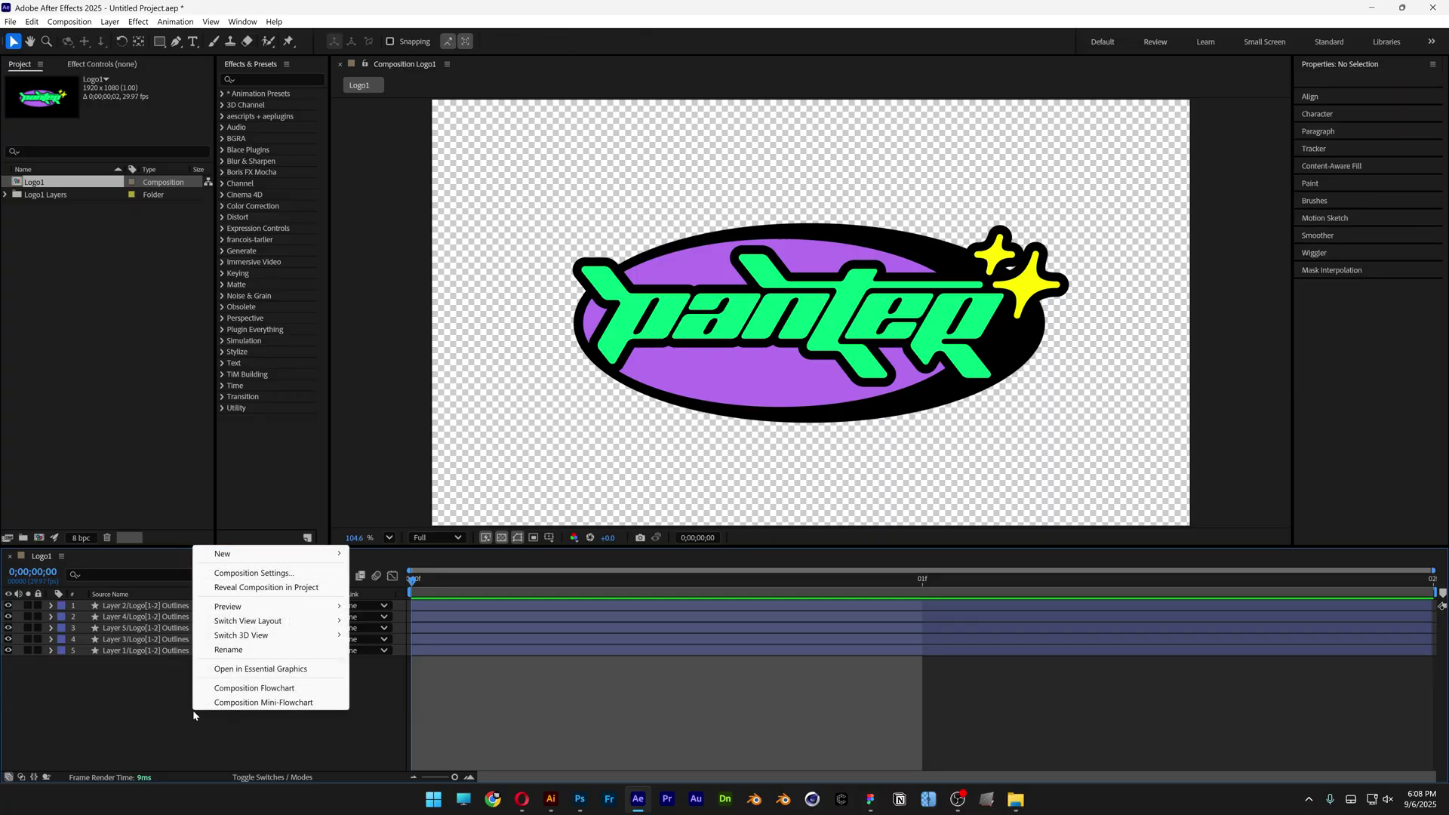
mouse_move(252, 556)
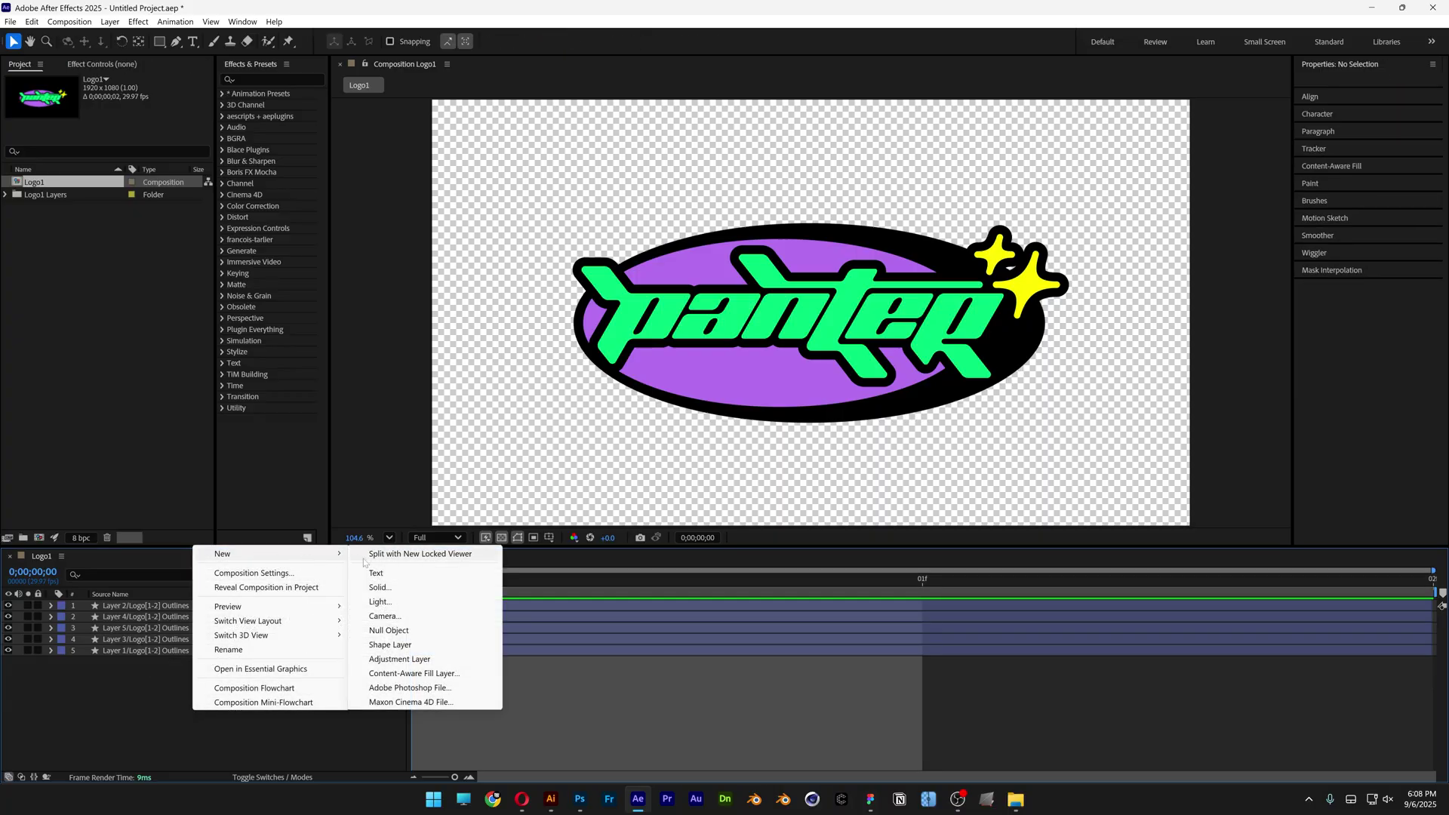
click(388, 631)
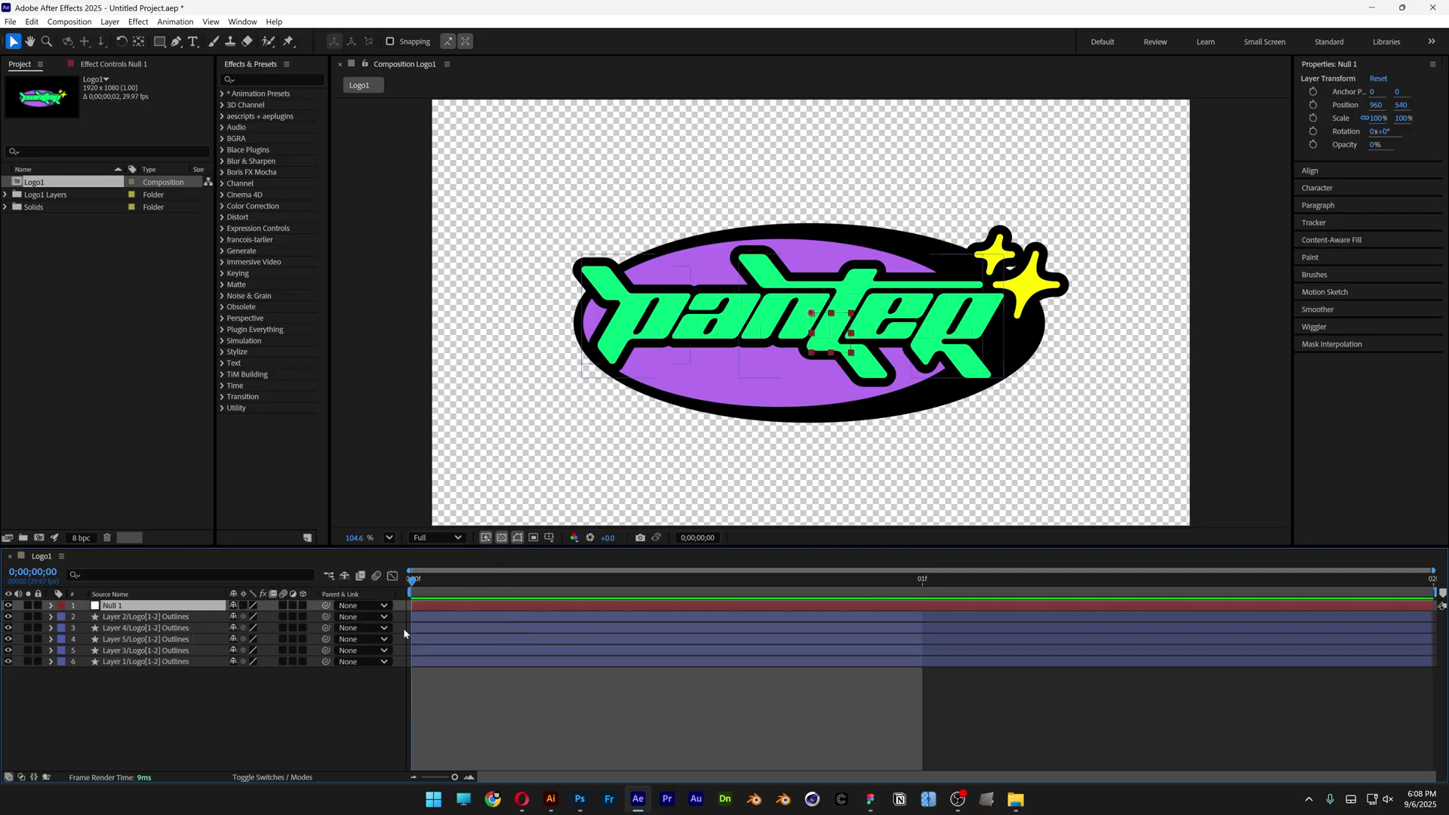
double_click(139, 44)
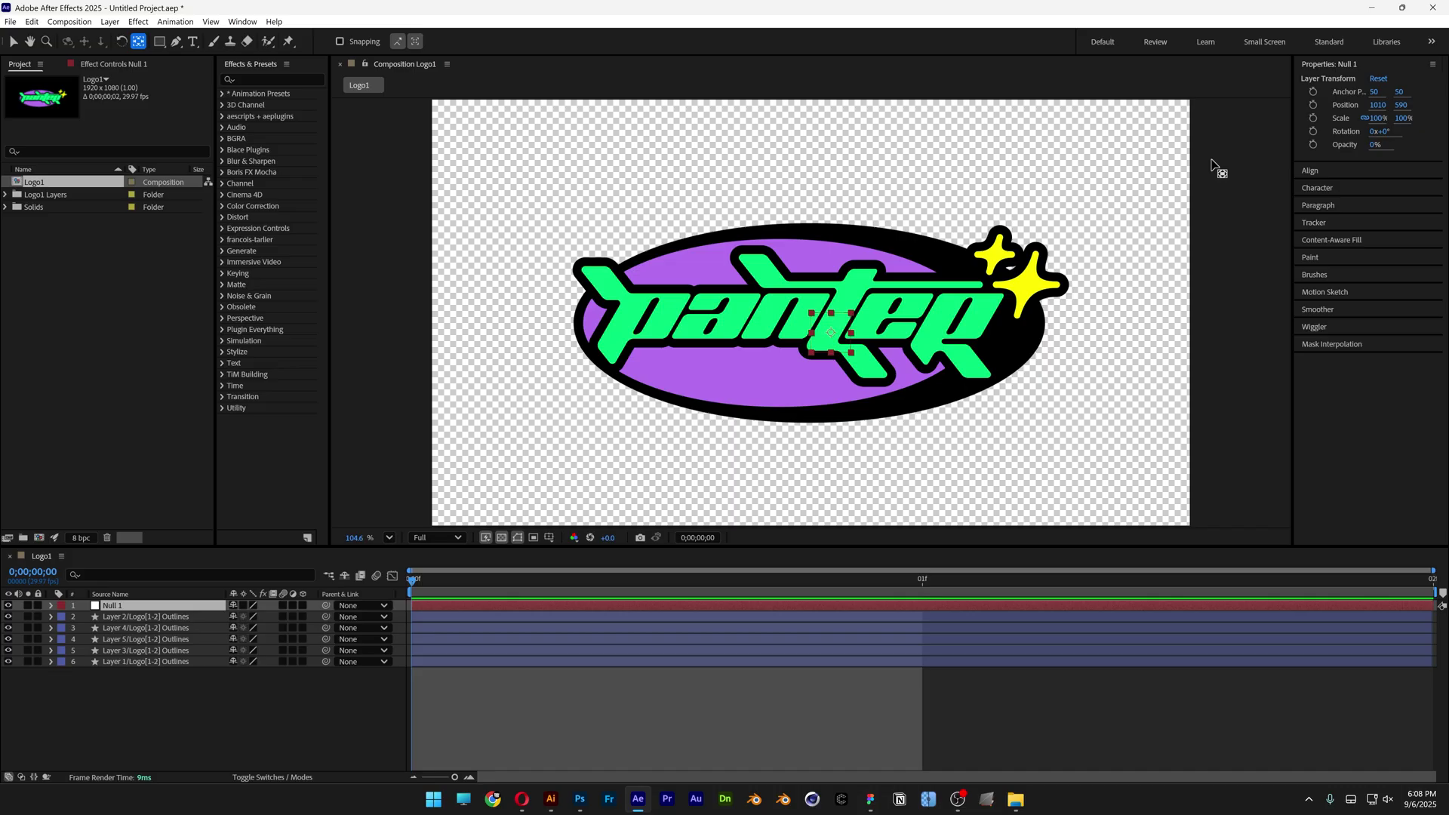
click(1317, 172)
click(1329, 127)
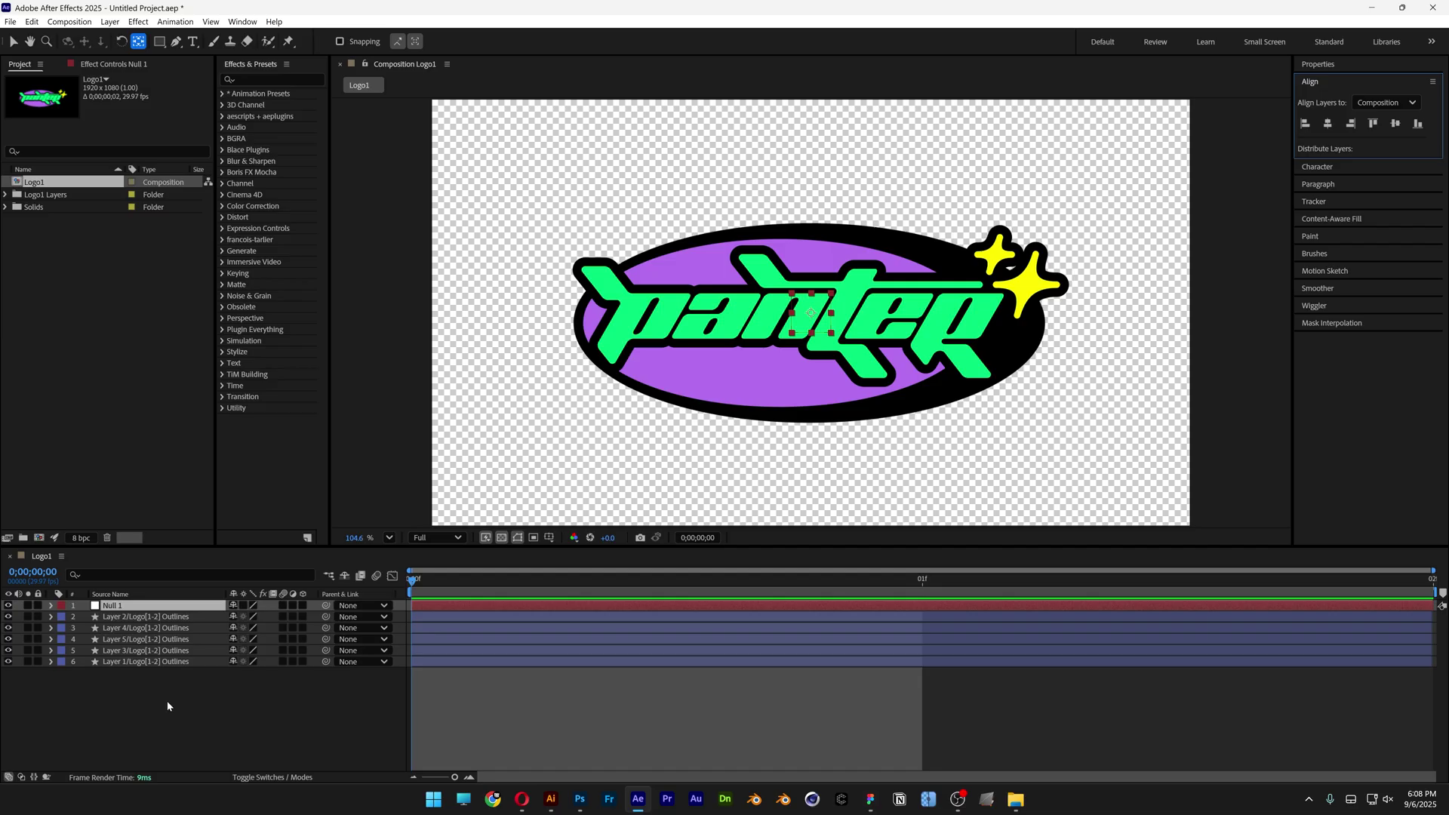
drag(166, 700, 134, 621)
Parent the five logo layers to Null 1 and set the null's Scale to 129%
drag(327, 620, 124, 610)
click(124, 609)
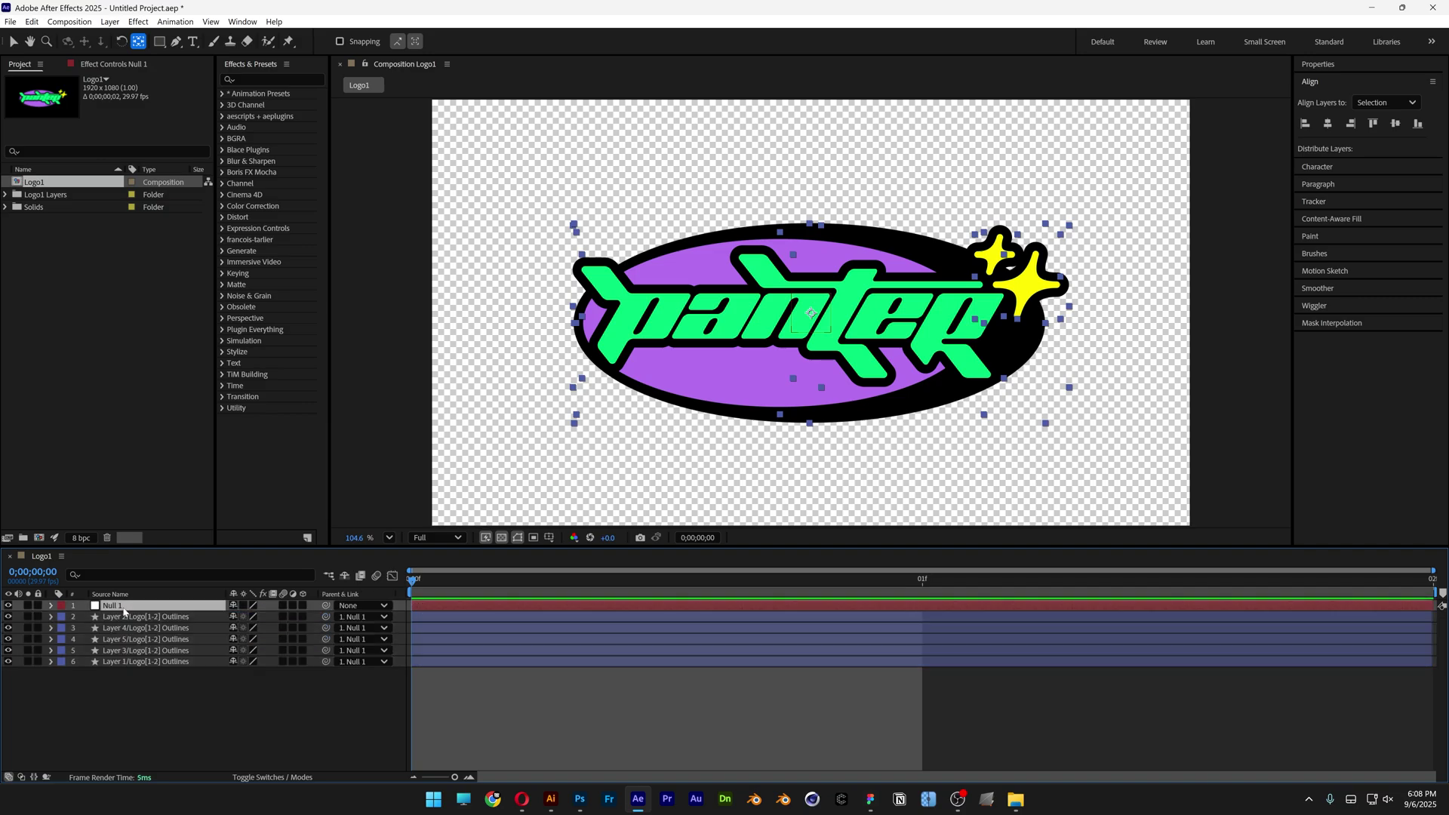
key(s)
drag(249, 617, 266, 618)
key(v)
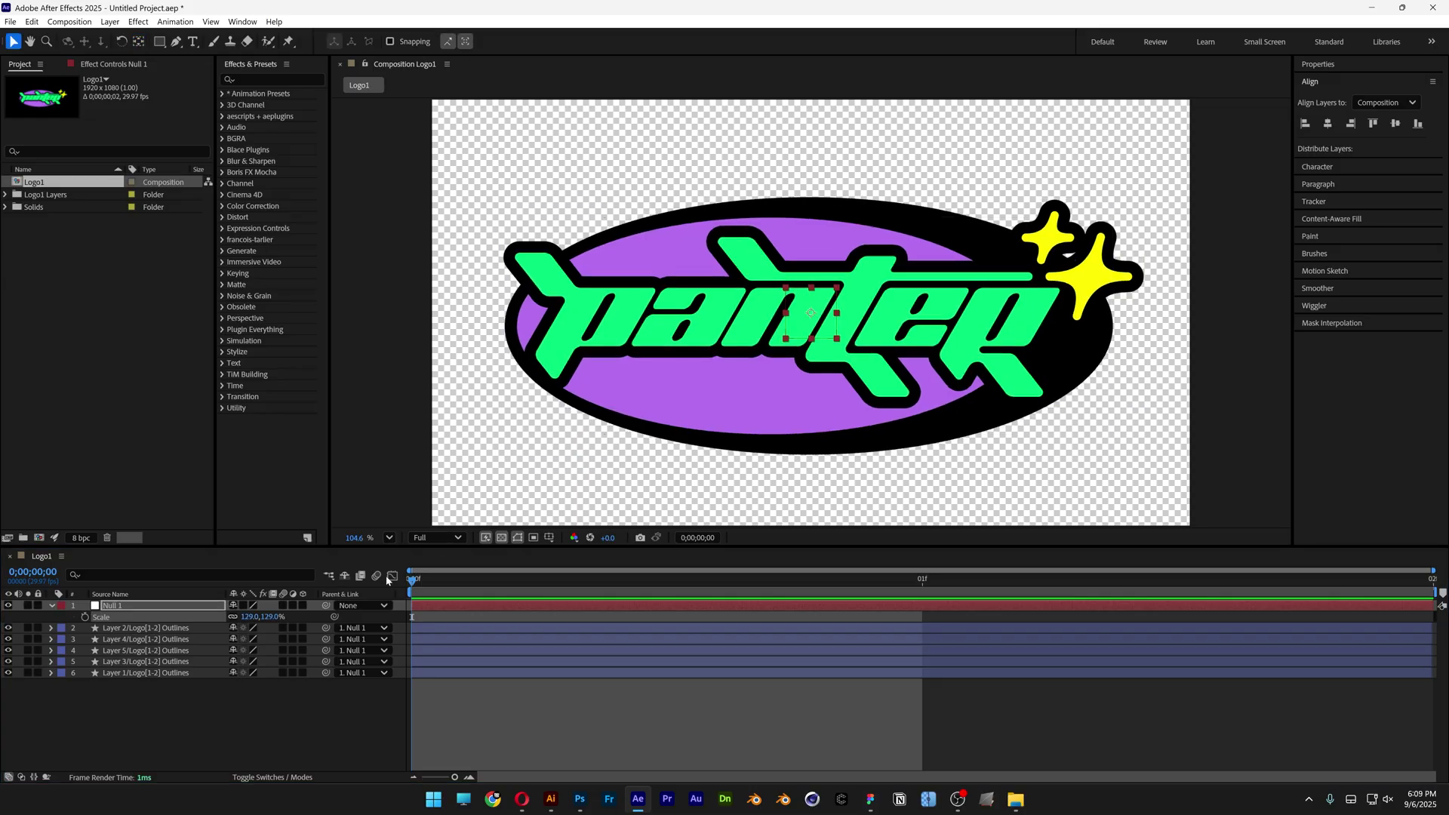
Enable the 3D Layer switch on all six layers and keep Advanced 3D as the renderer
key(s)
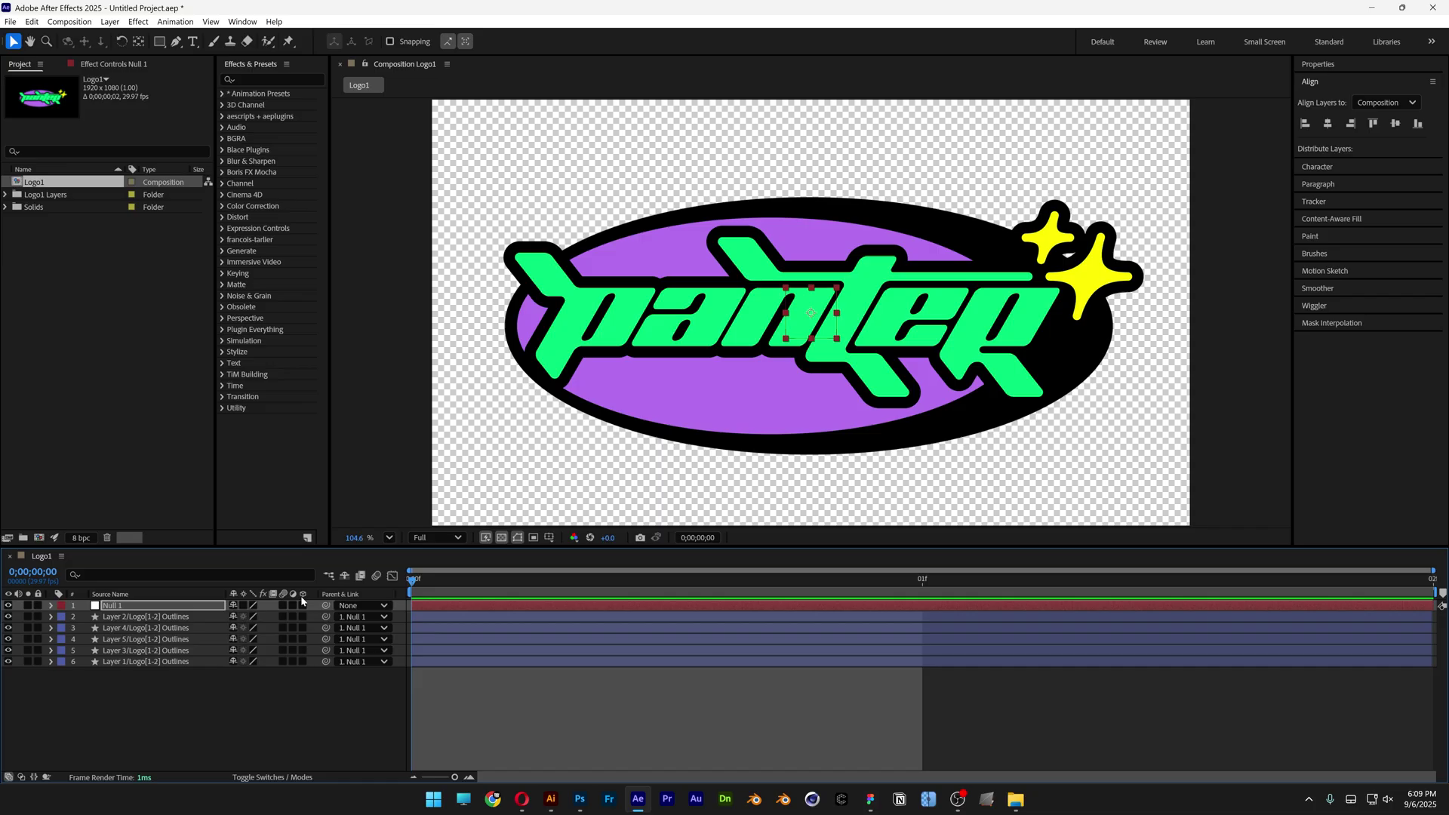
click(268, 778)
click(277, 776)
drag(303, 605, 303, 664)
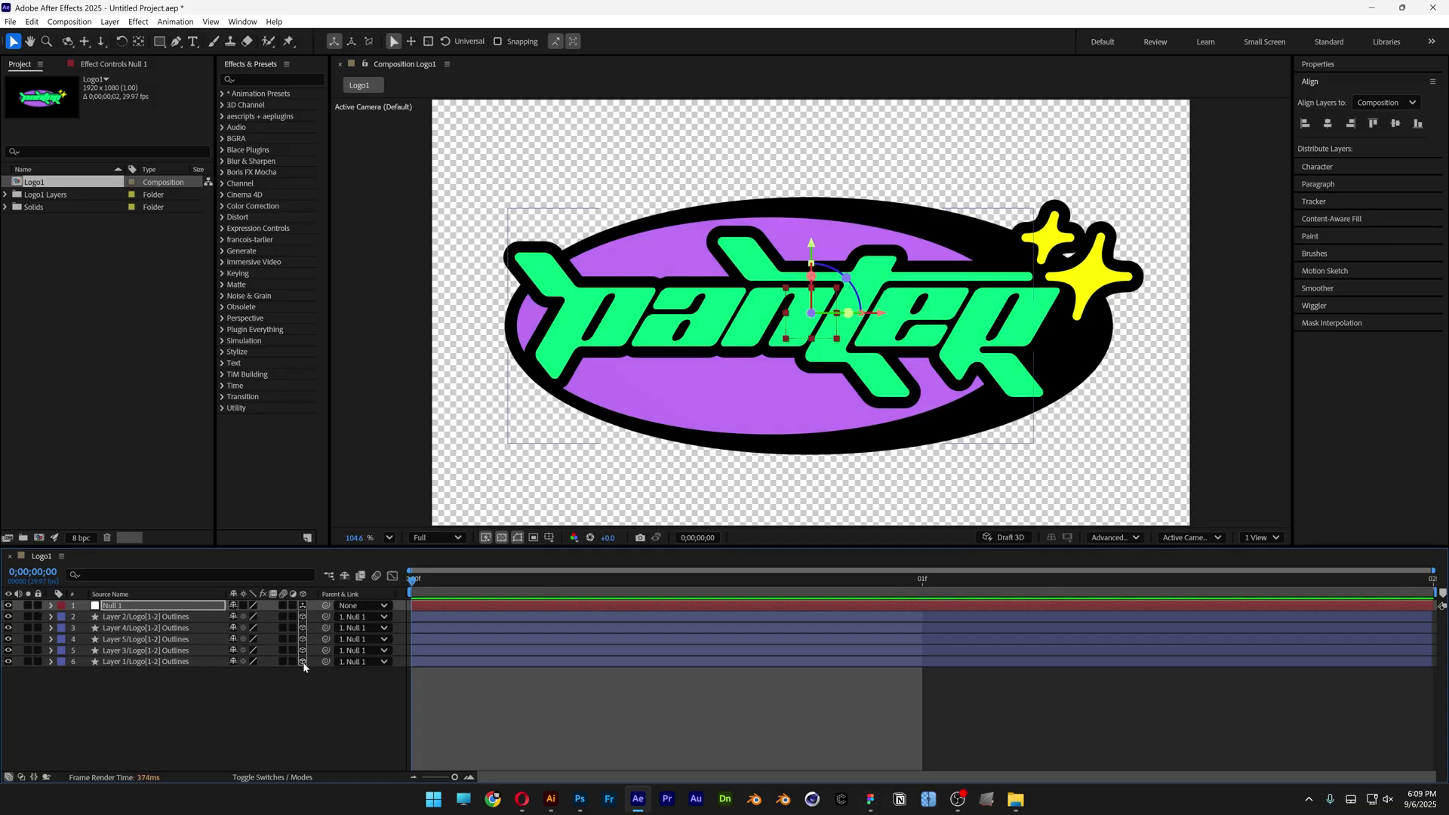
click(306, 675)
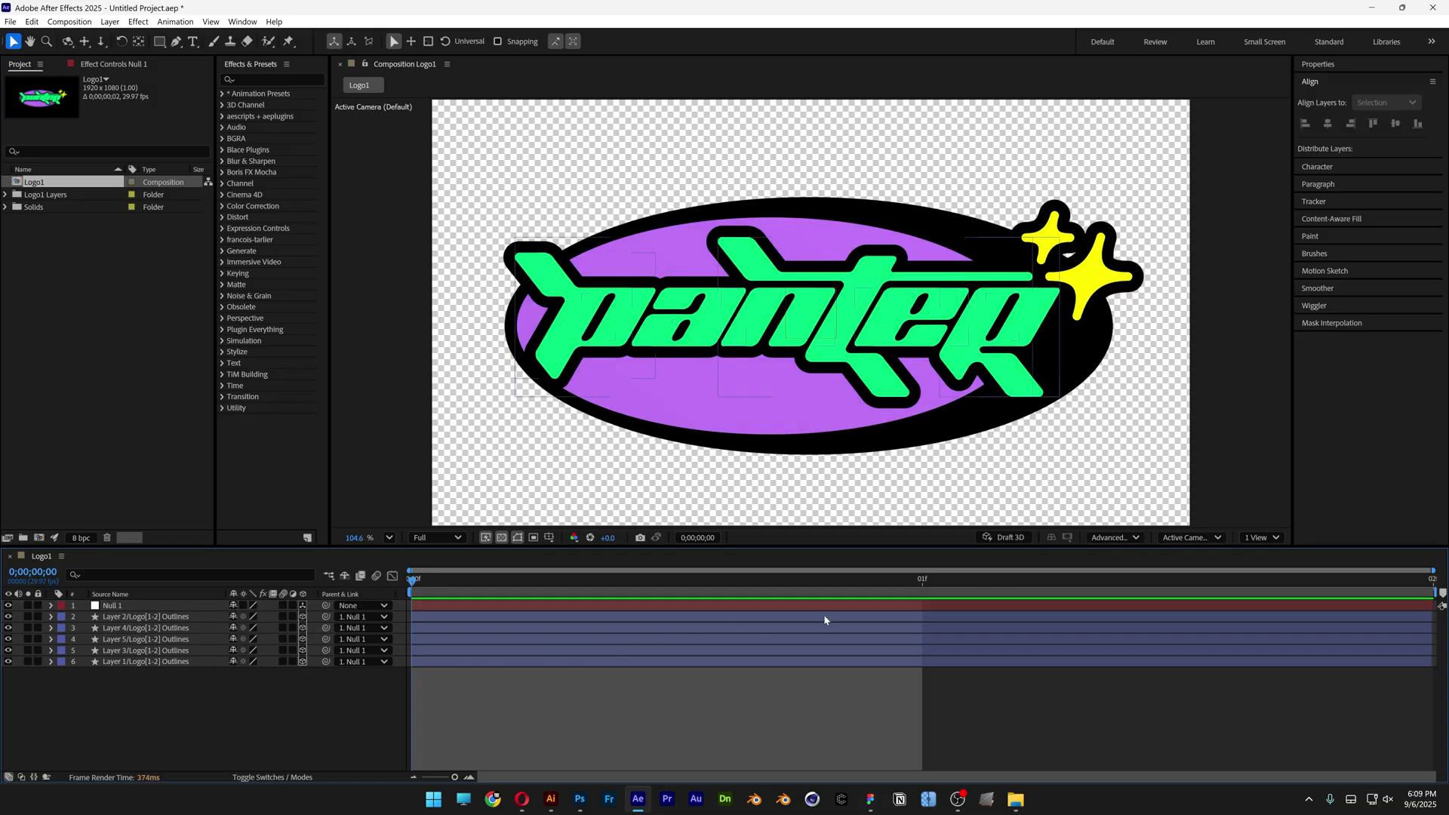
click(1121, 539)
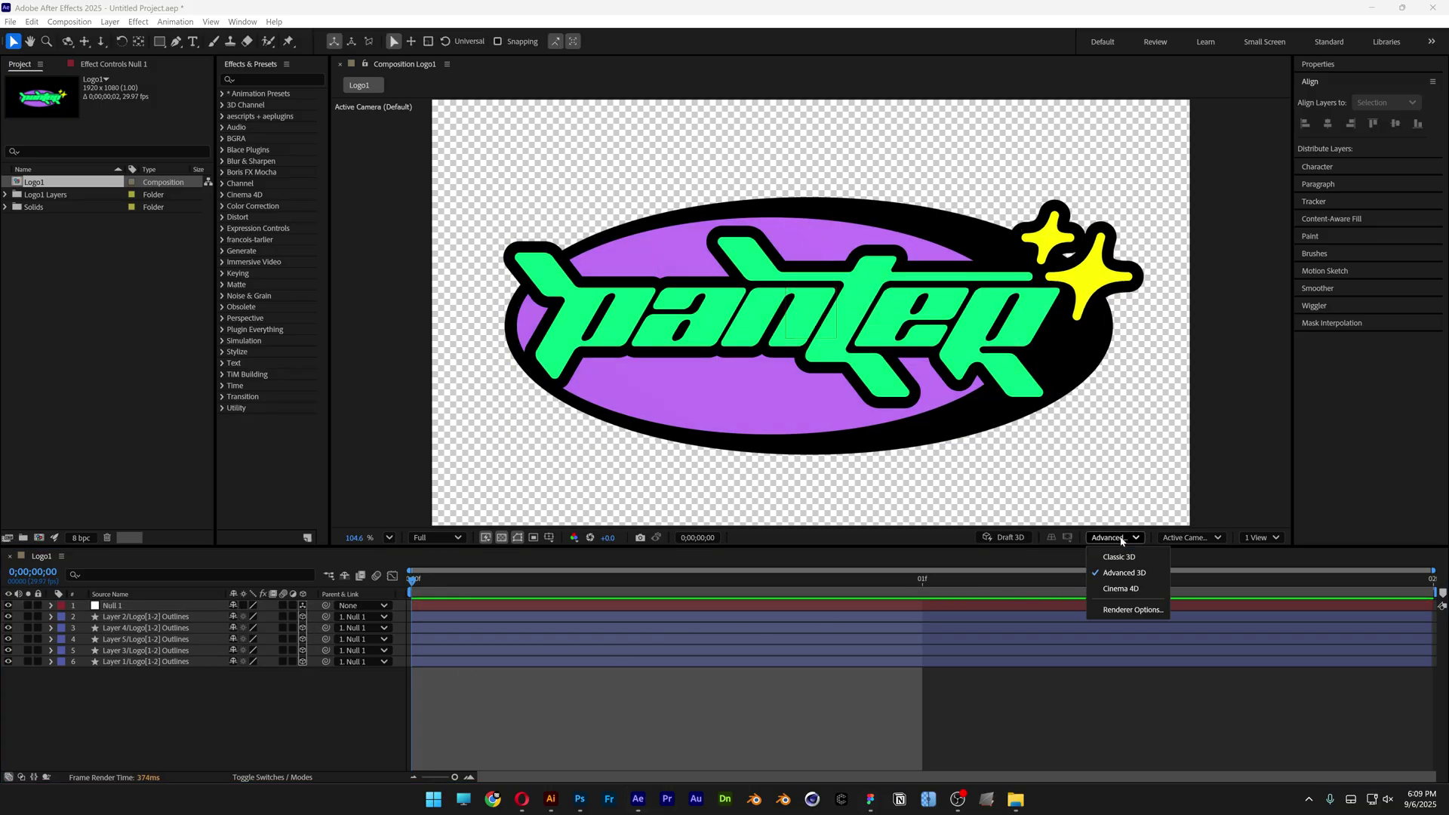
click(1151, 576)
click(1189, 539)
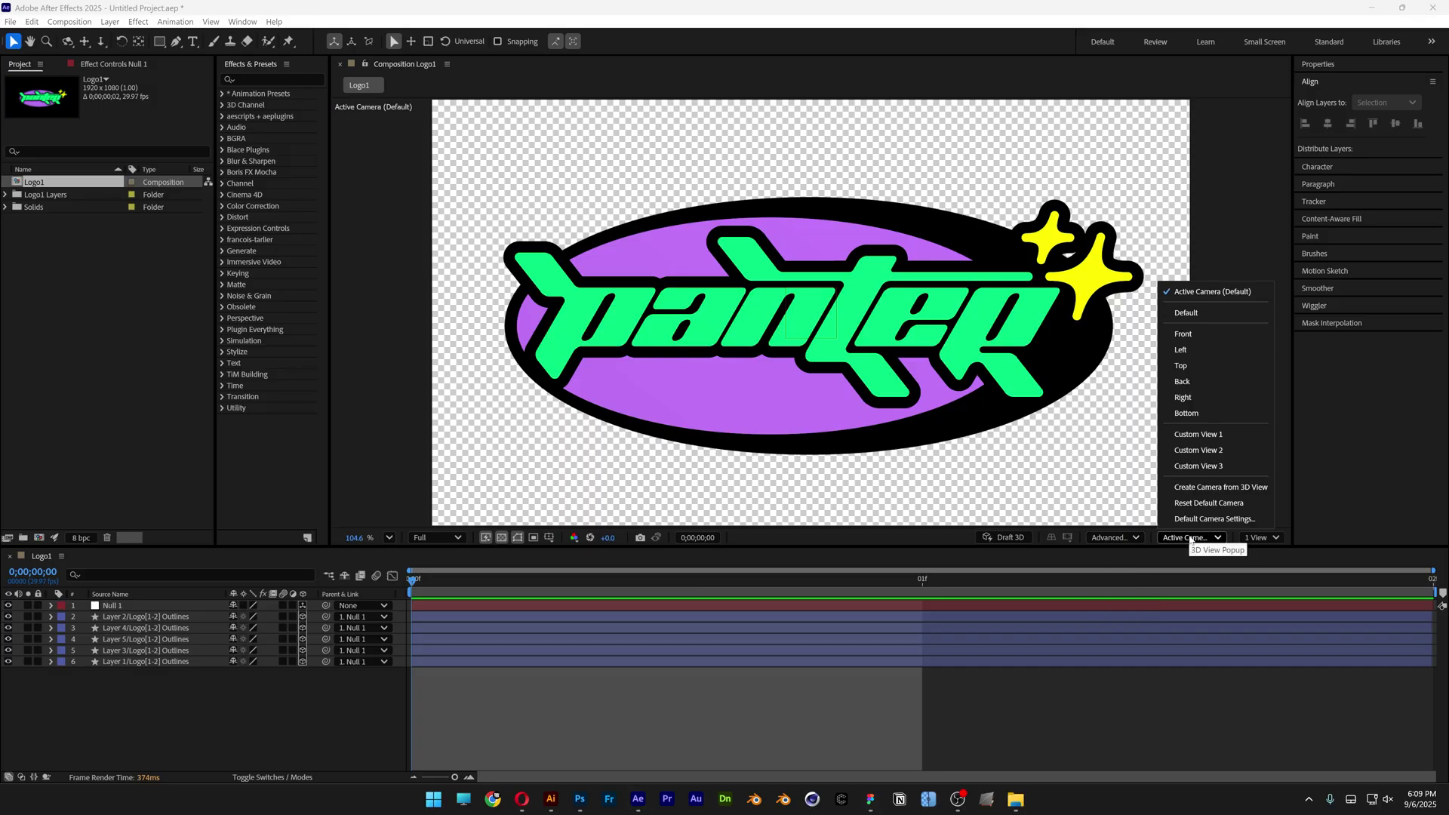
Switch to Custom View 1 and set the TXT layer's Extrusion Depth to 50
click(1236, 434)
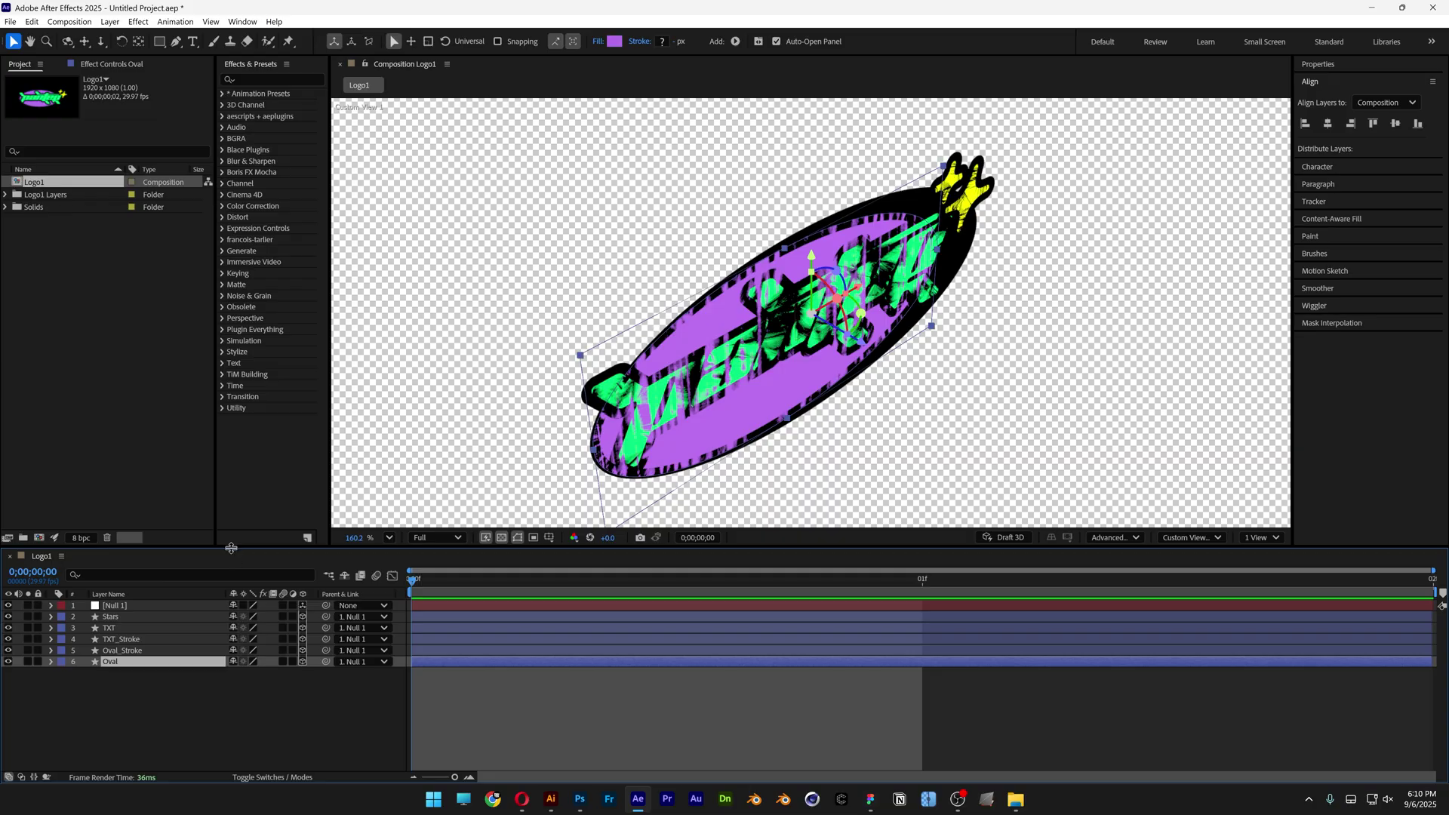
drag(231, 548, 234, 485)
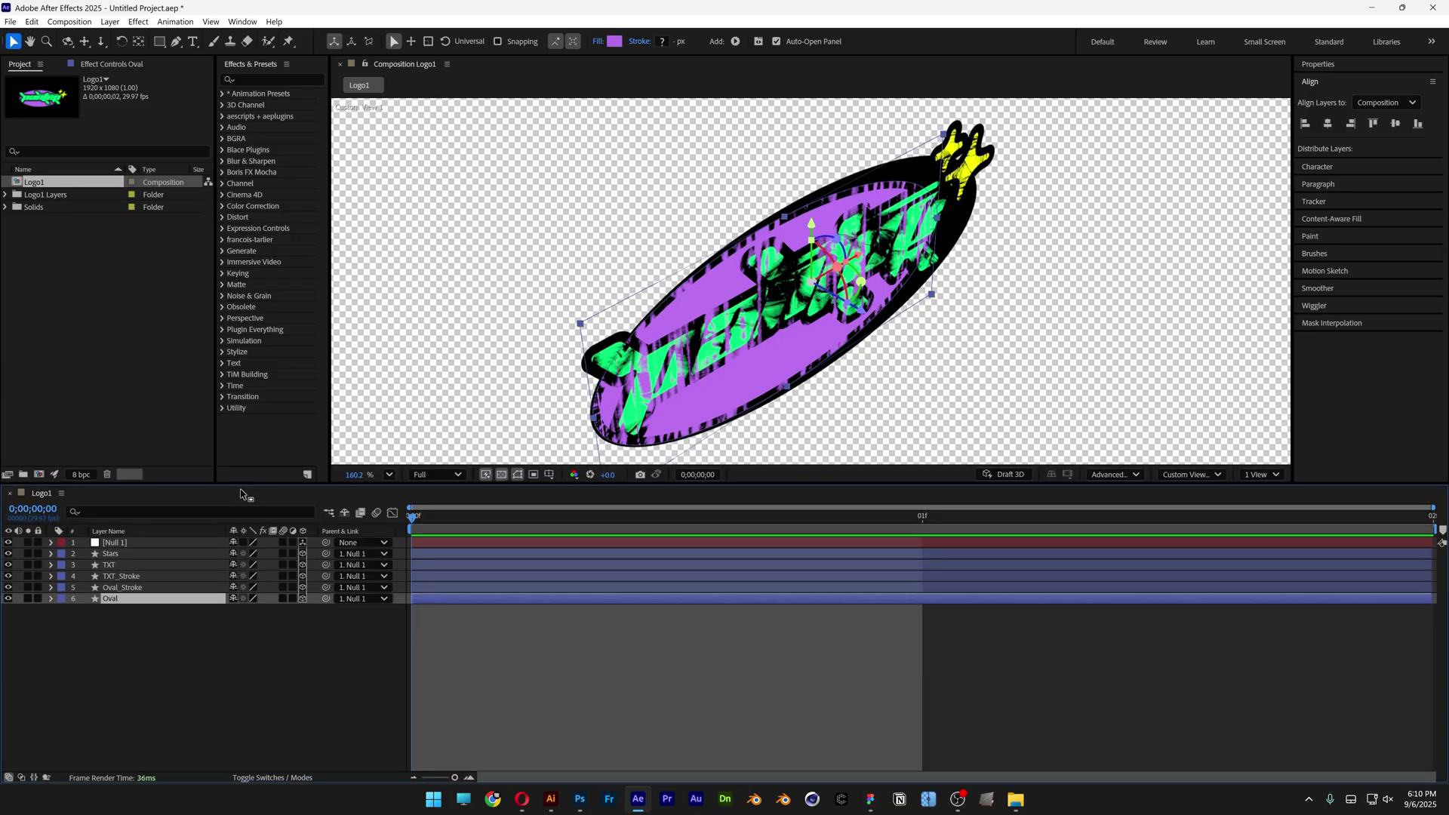
click(121, 566)
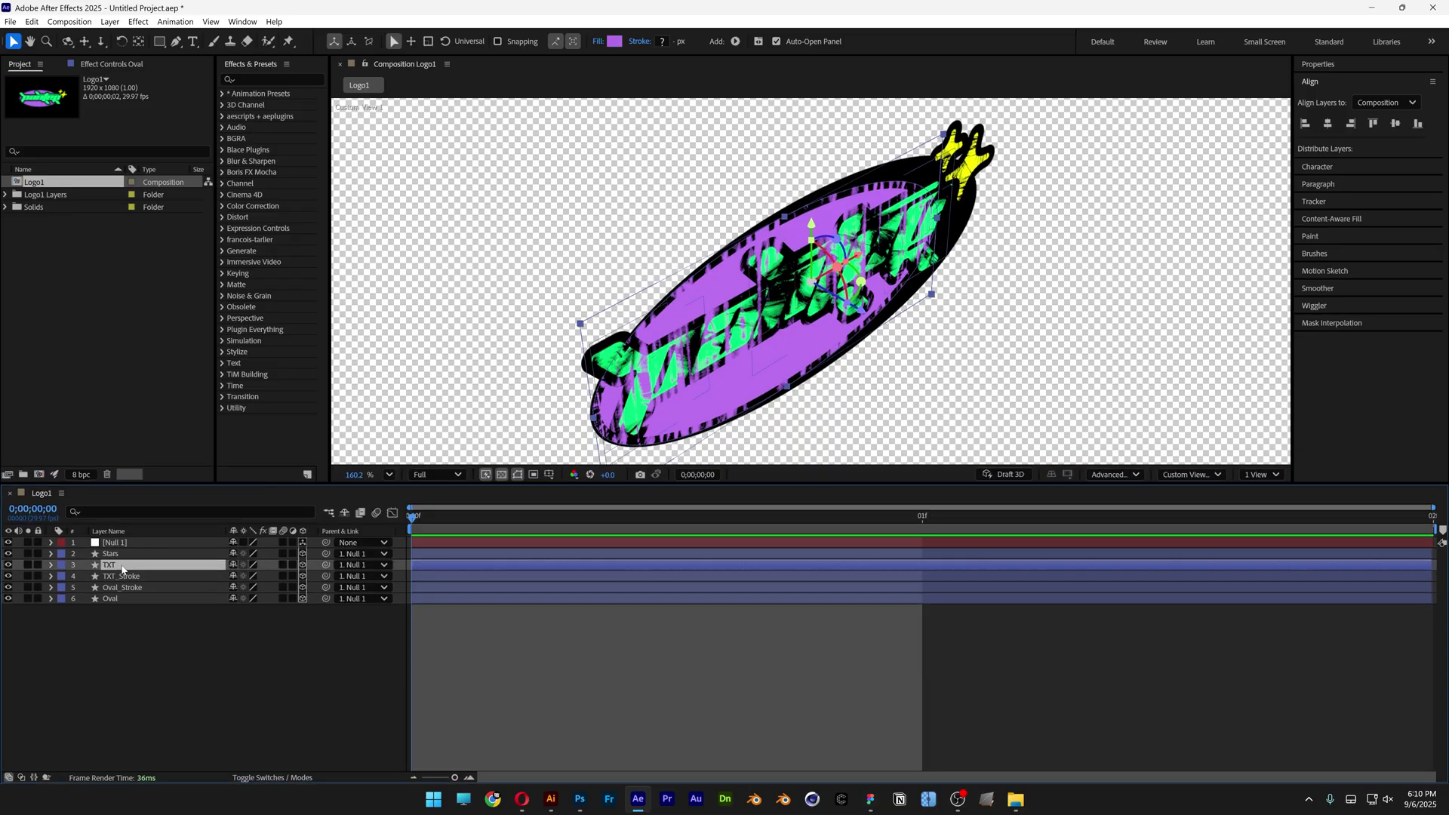
click(50, 565)
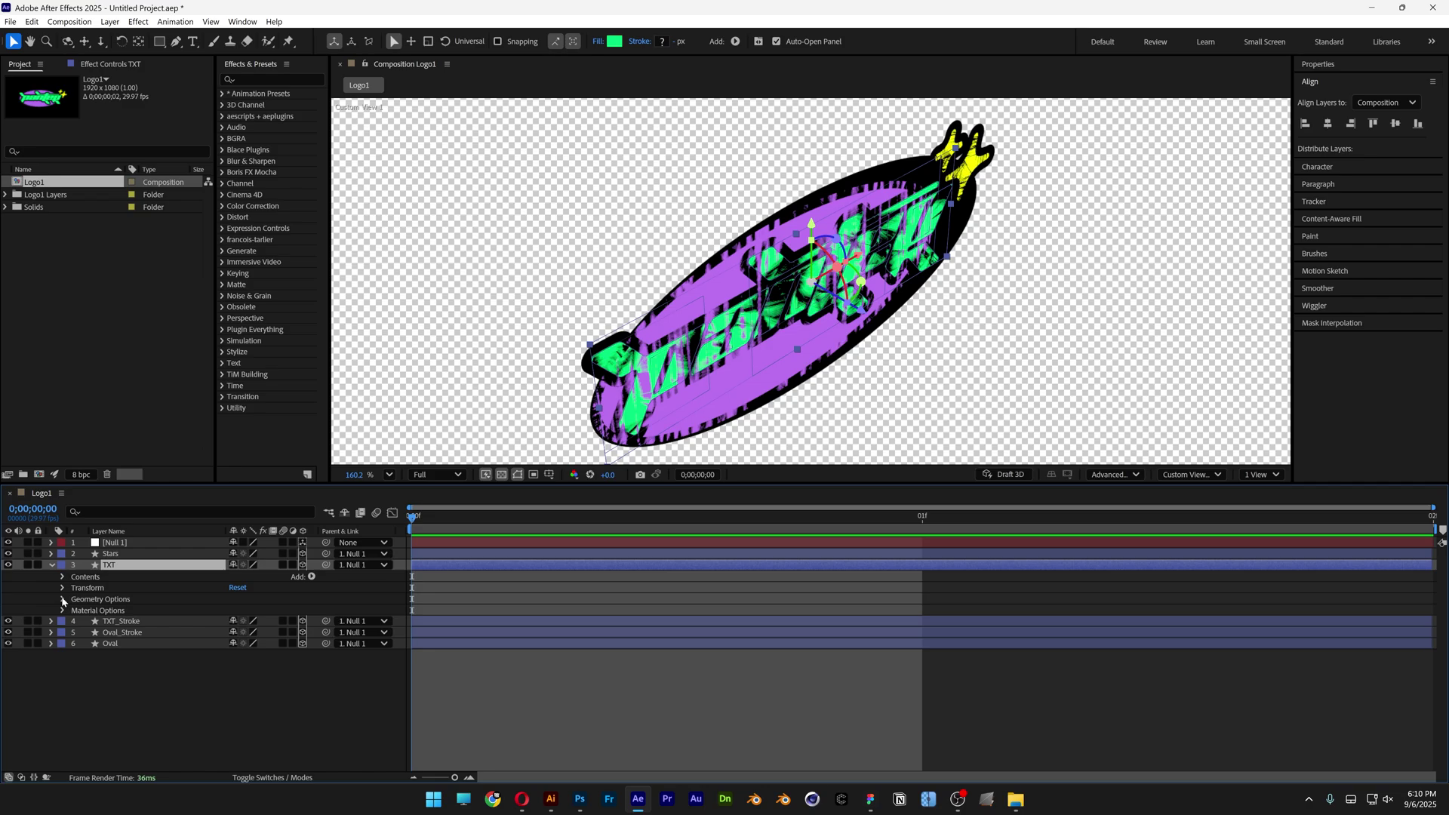
click(63, 600)
click(161, 646)
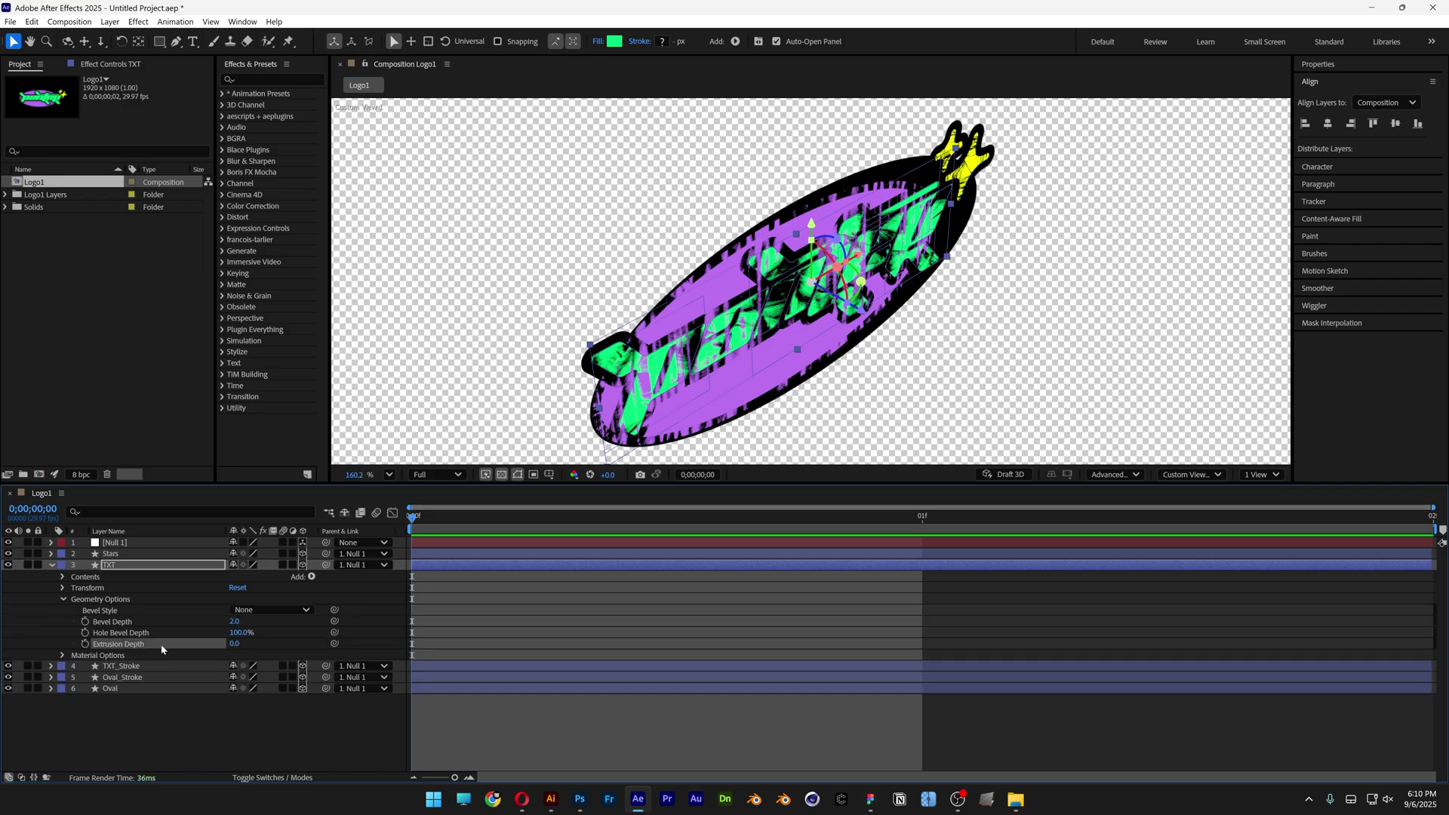
drag(237, 646, 270, 646)
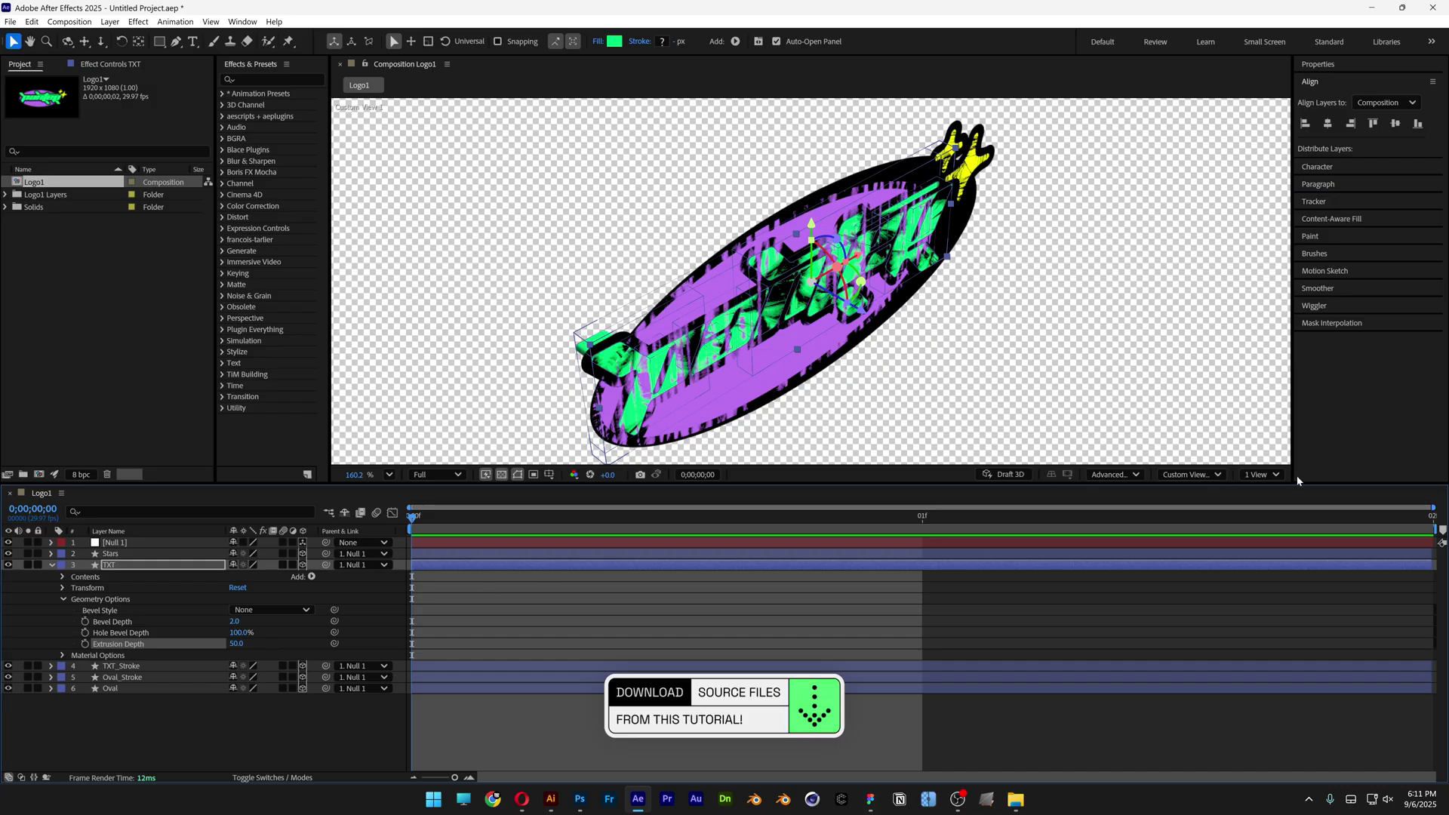
Split the viewer into two views with a Left view and push TXT back in depth
click(1271, 476)
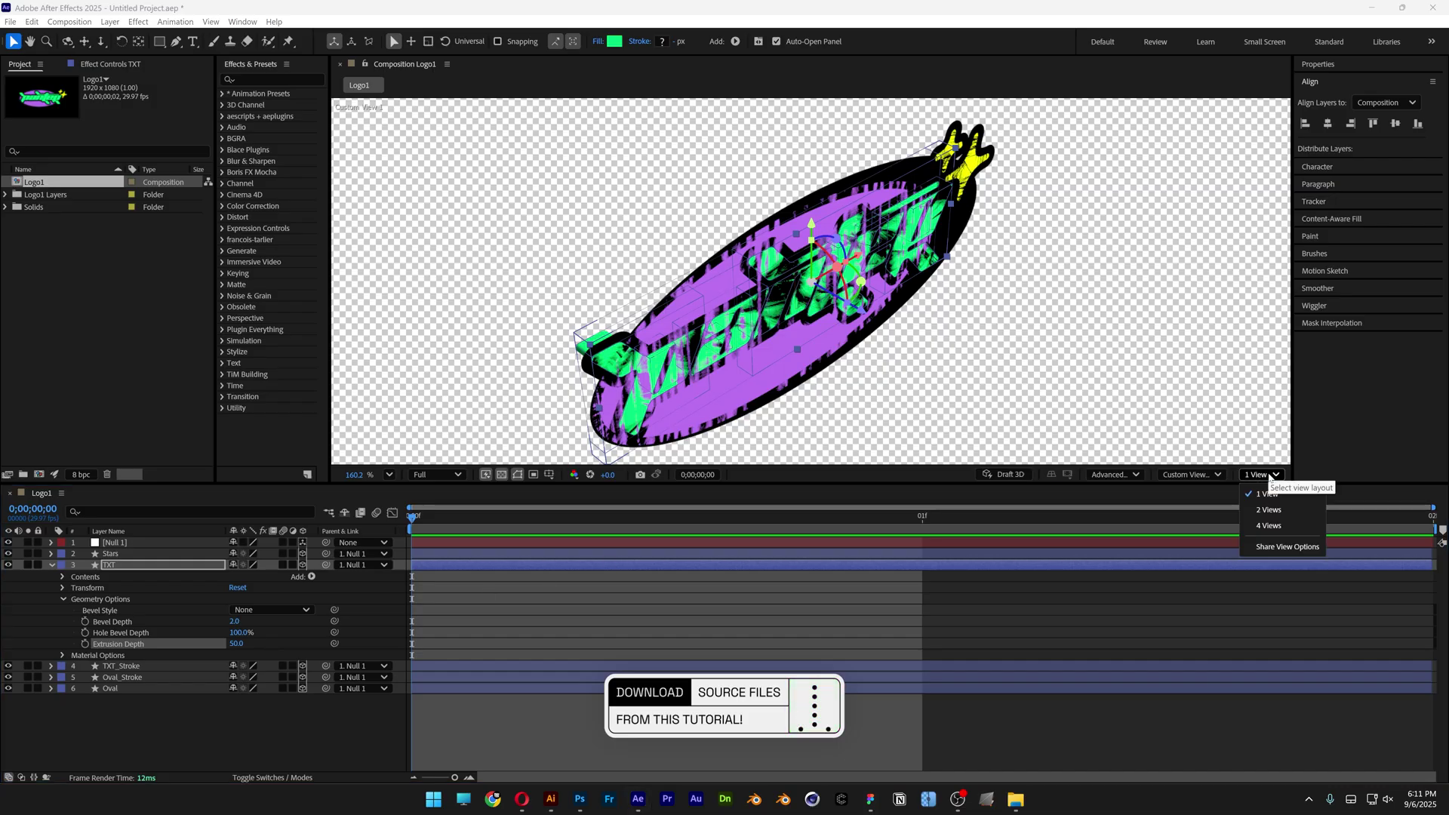
click(1284, 510)
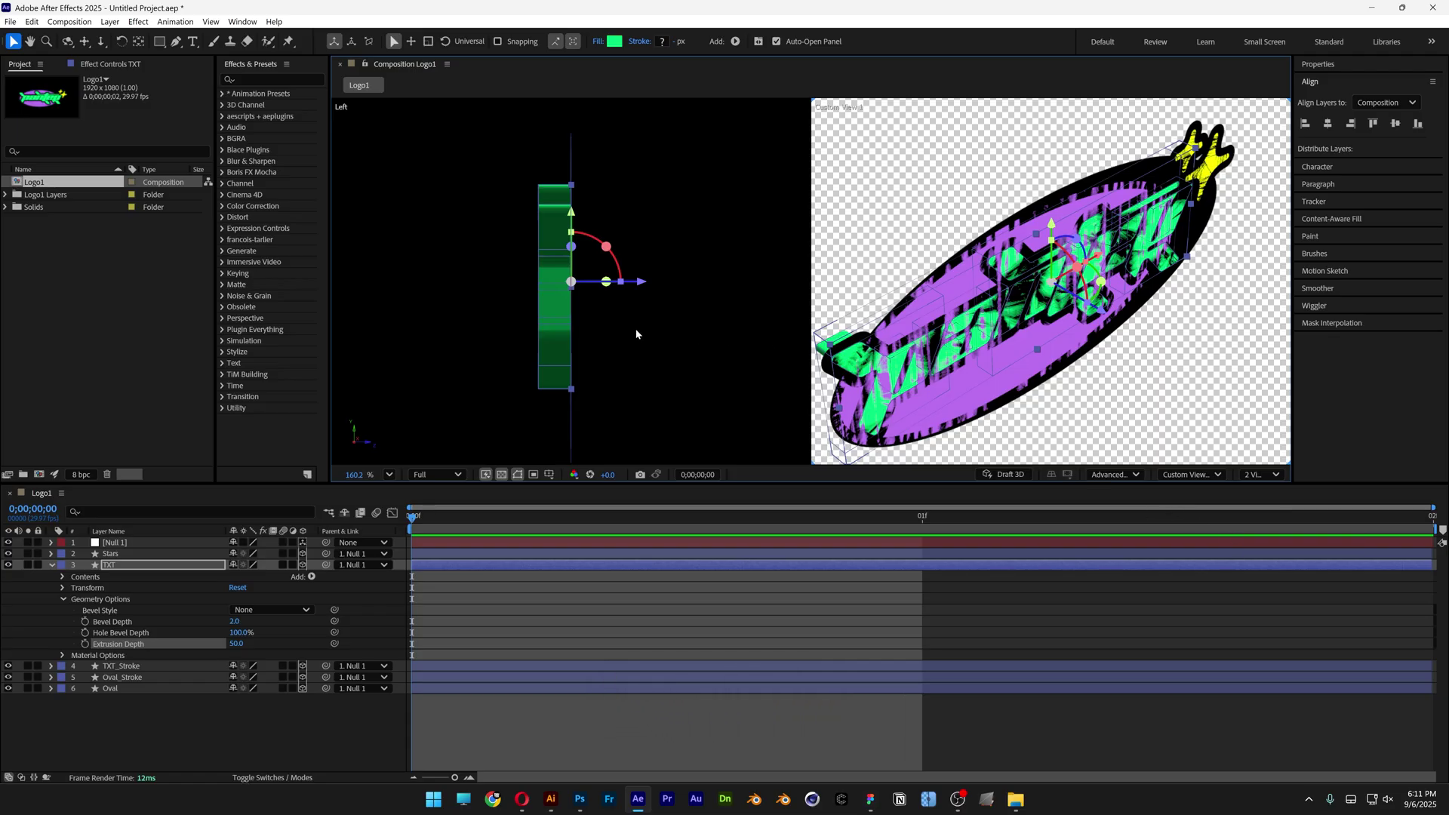
click(1194, 472)
click(1200, 549)
scroll(554, 295, up, 3)
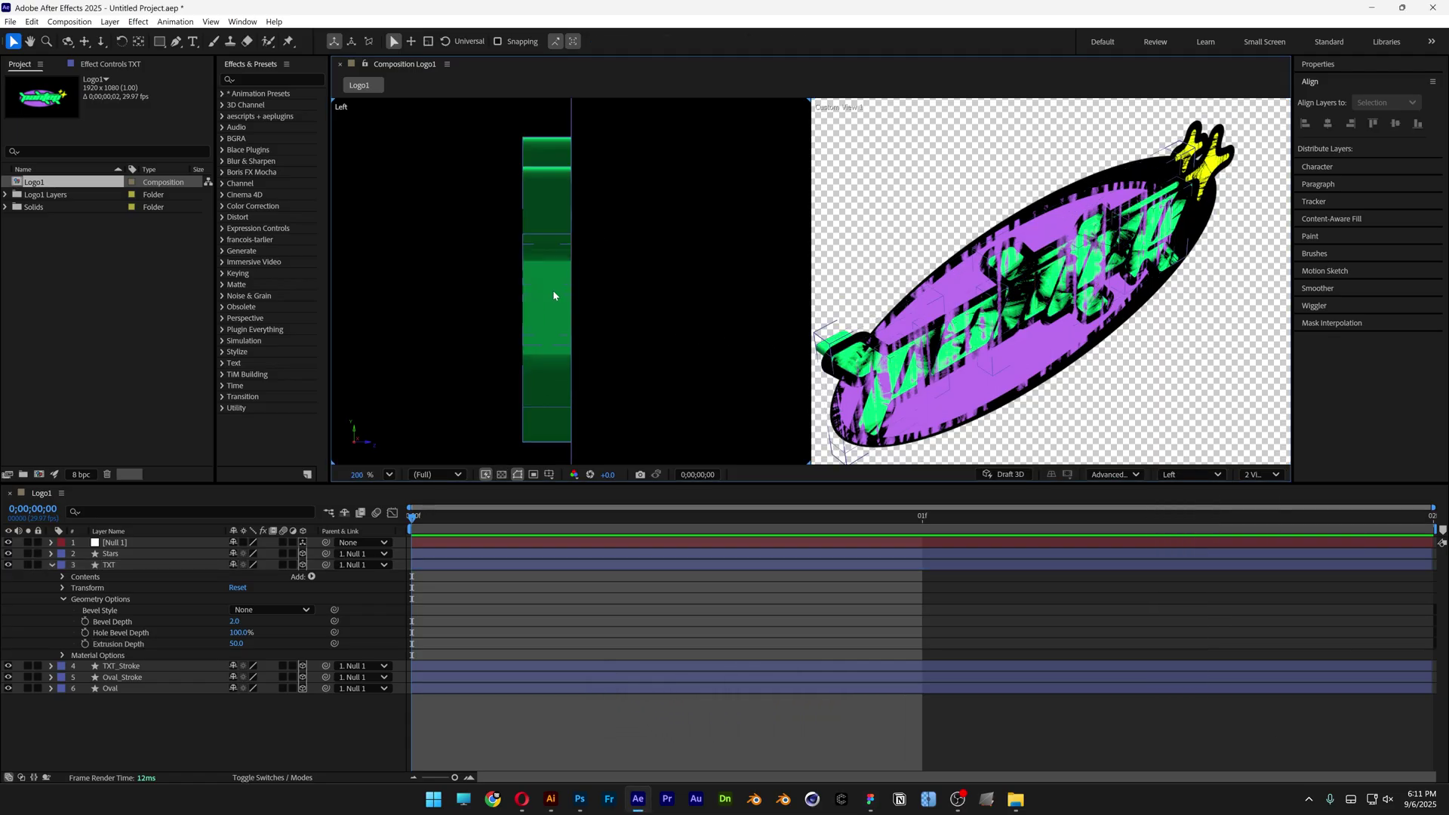
click(566, 306)
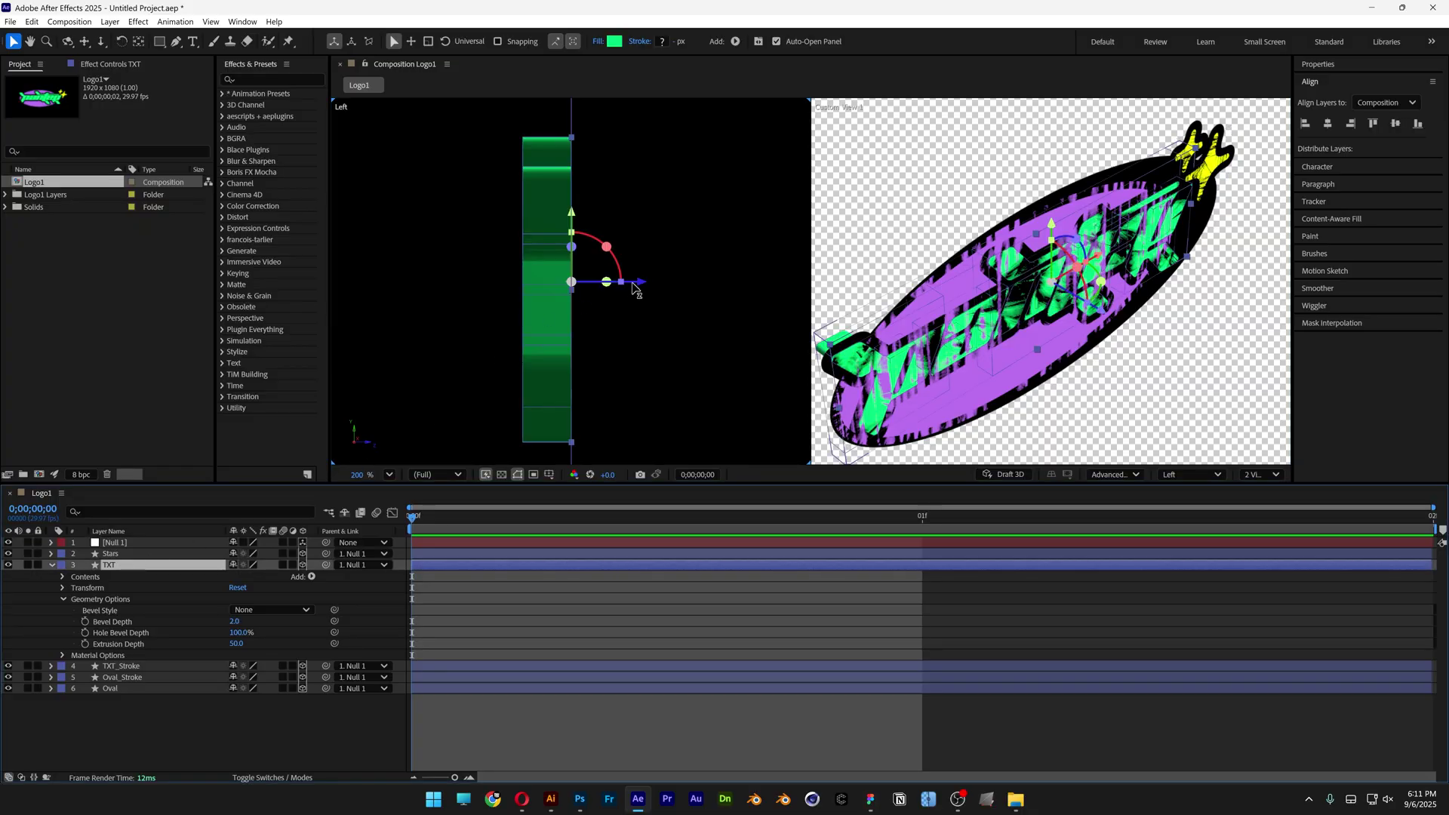
drag(633, 285, 691, 284)
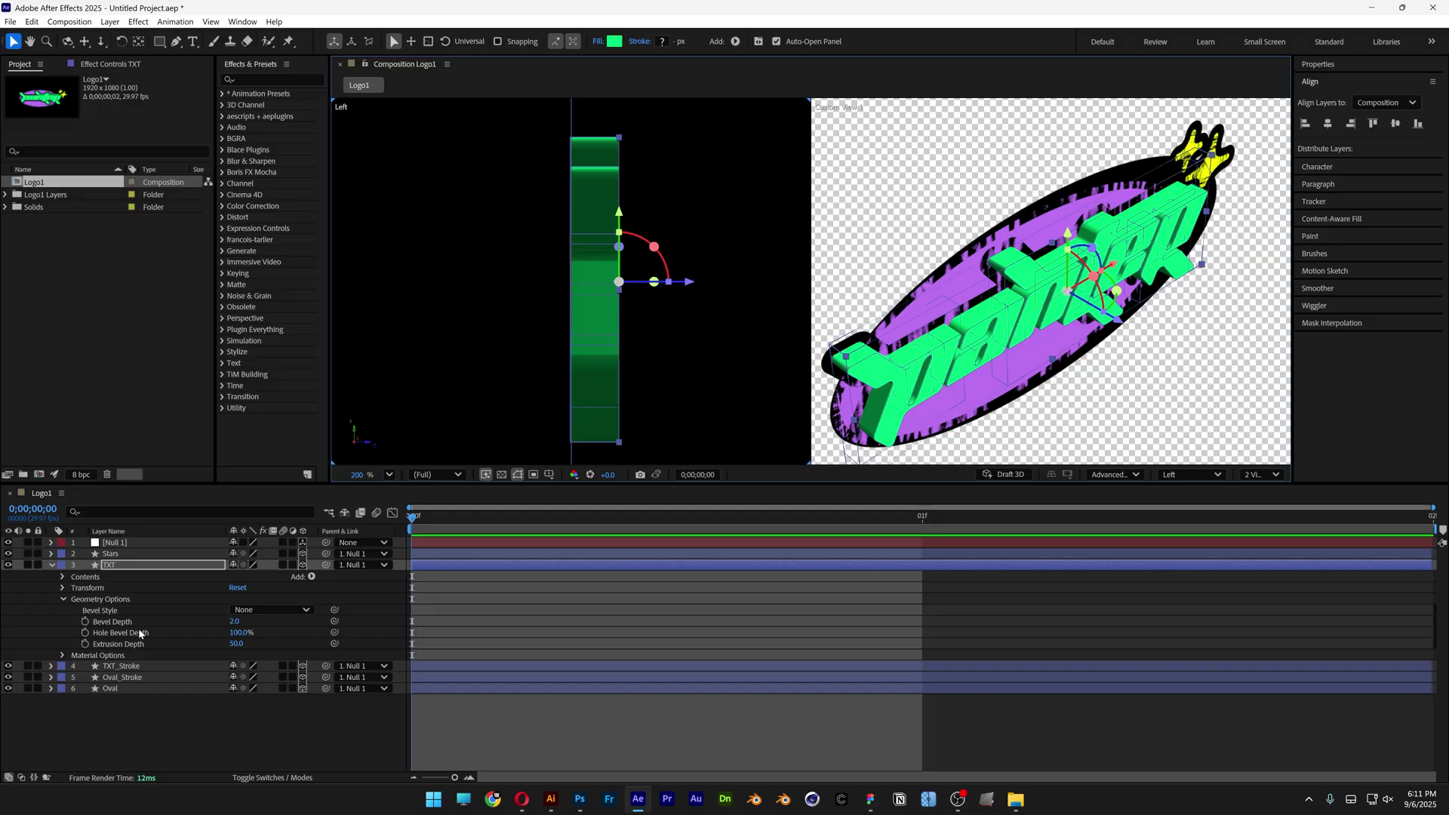
Give TXT an Angular bevel of depth 4.2 and set its Extrusion Depth to 40
click(249, 610)
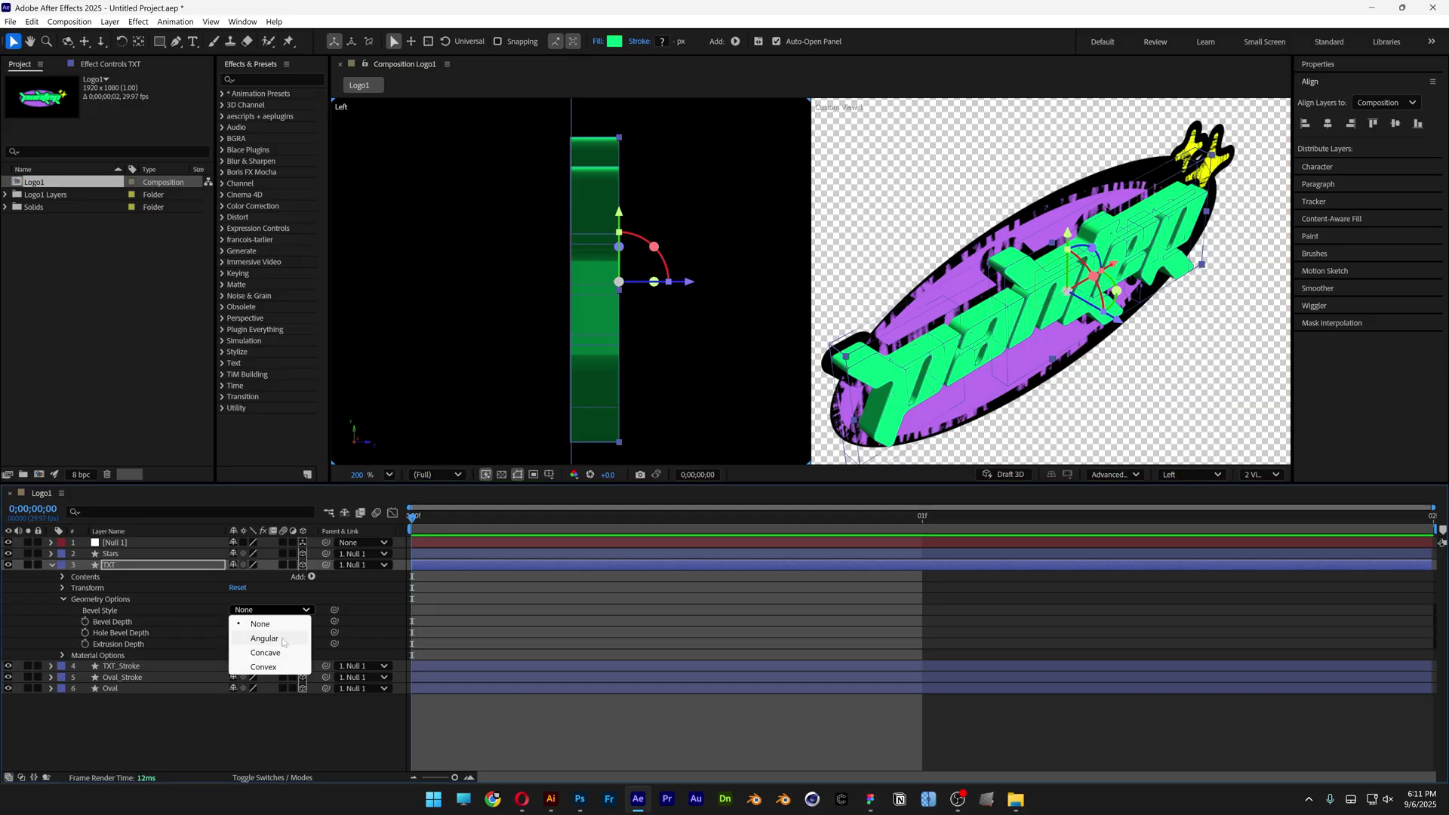
click(266, 638)
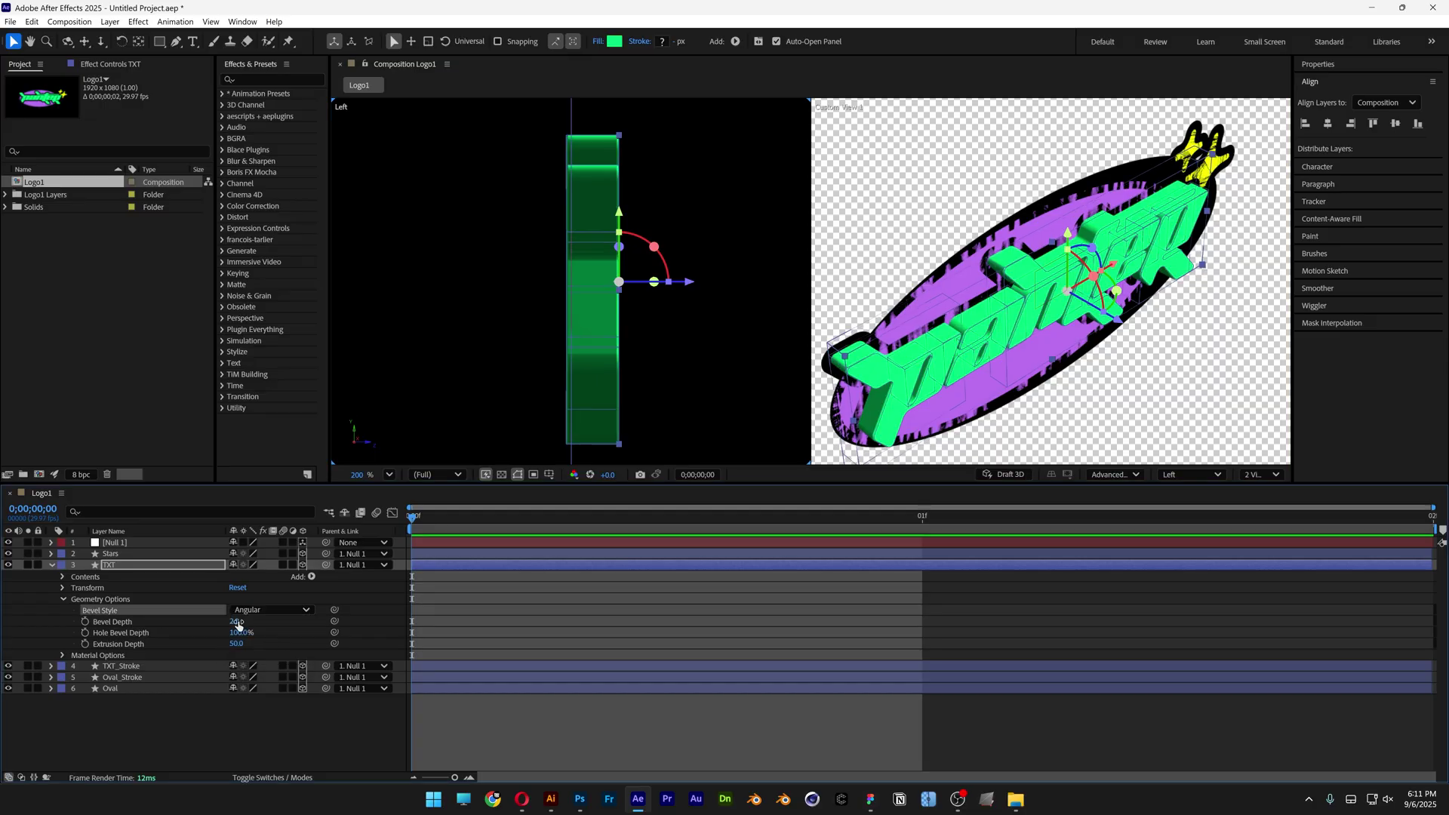
drag(237, 623, 253, 631)
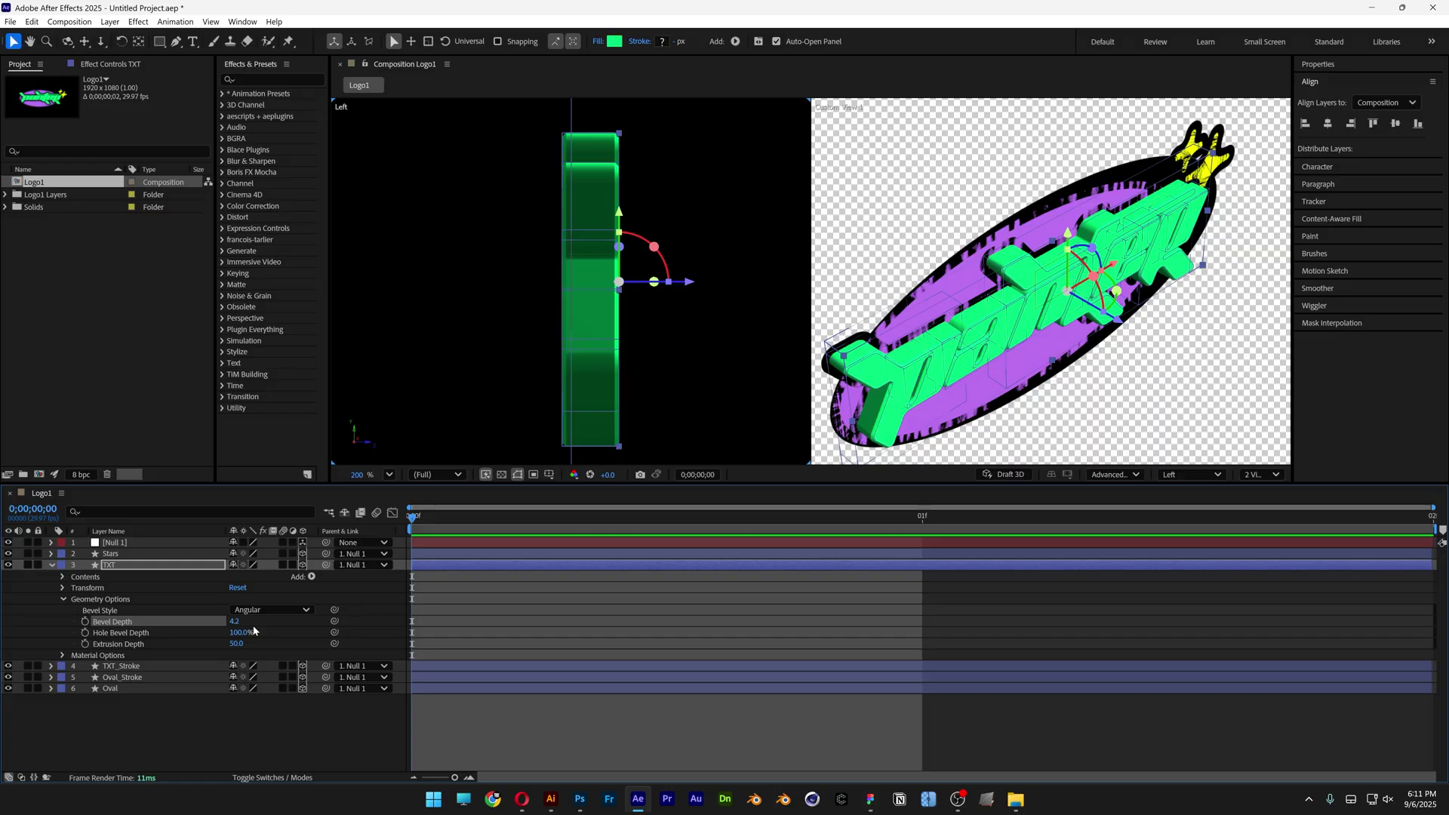
click(236, 644)
text(40)
key(Return)
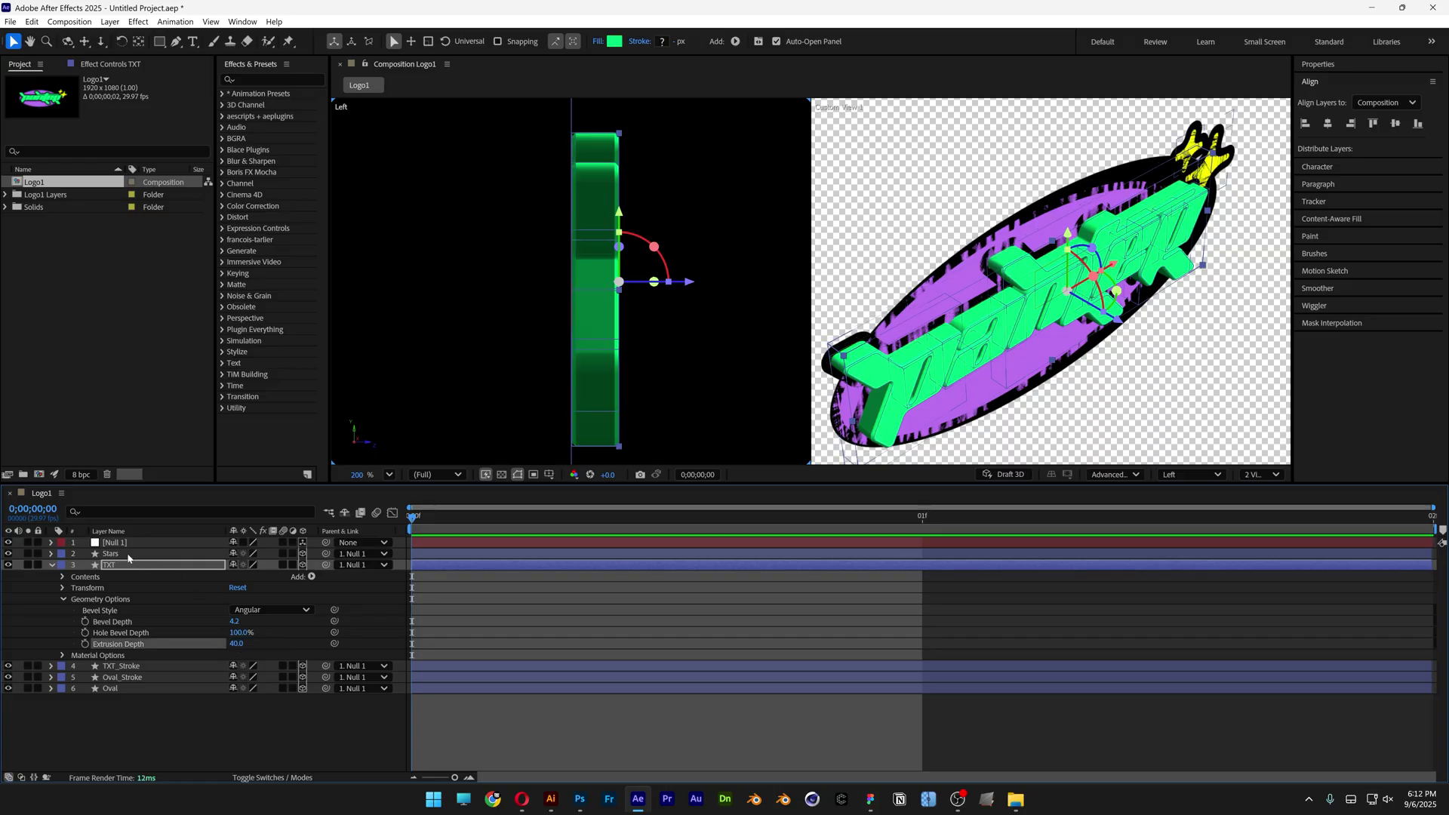
Open the Stars layer's Geometry Options and extrude the stars to a depth of 22
click(111, 555)
click(51, 555)
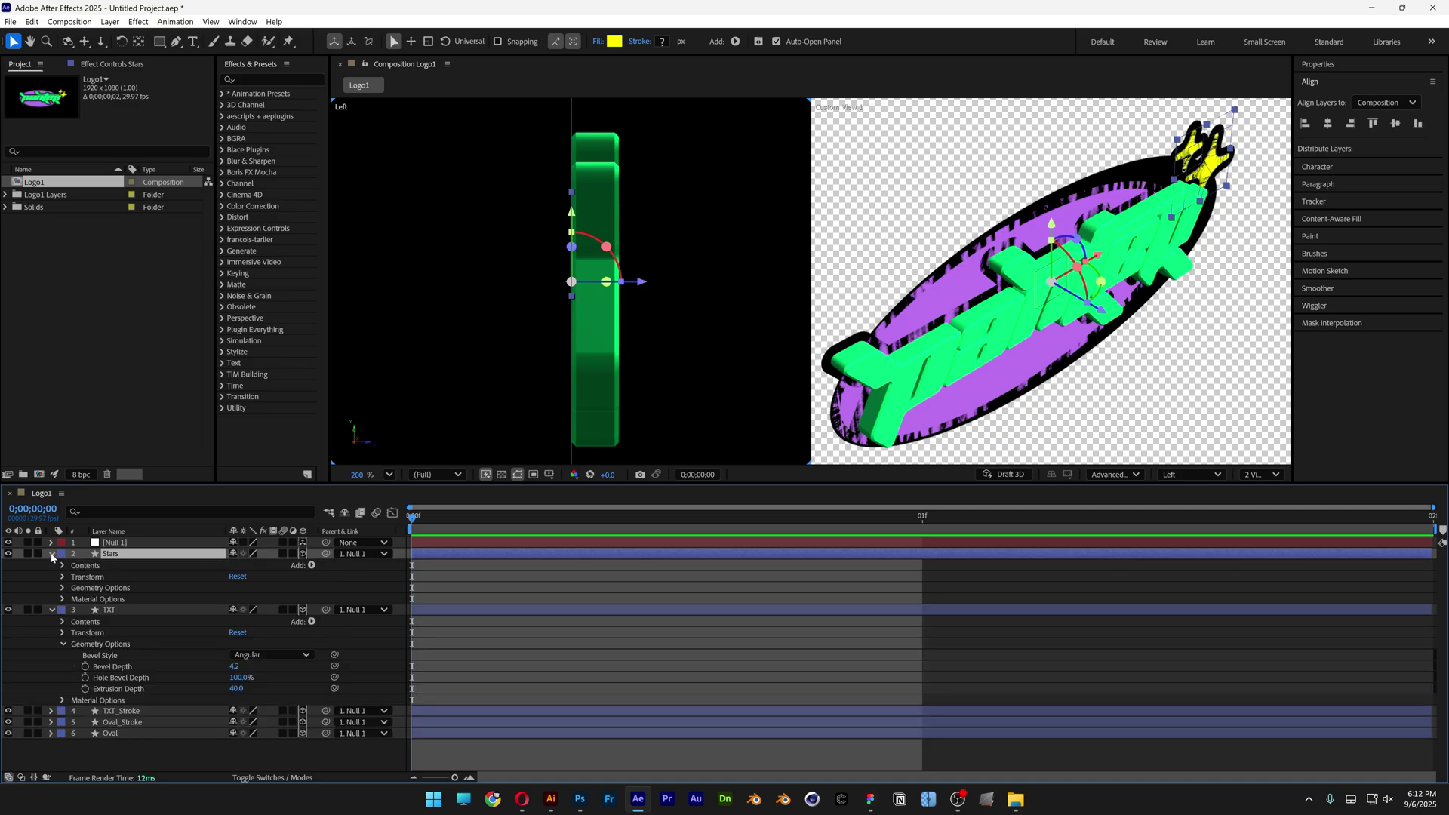
click(64, 589)
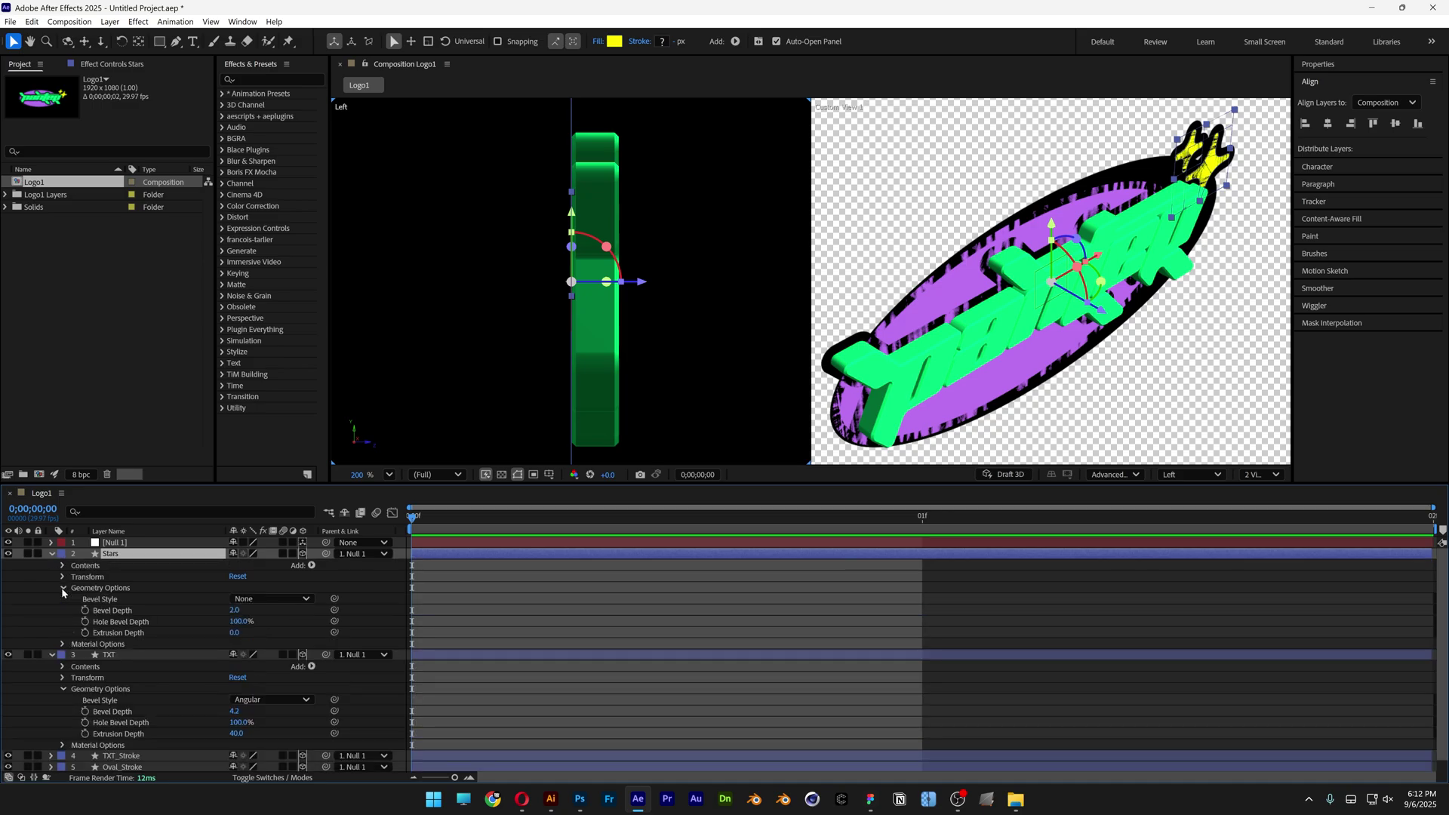
drag(235, 633, 681, 287)
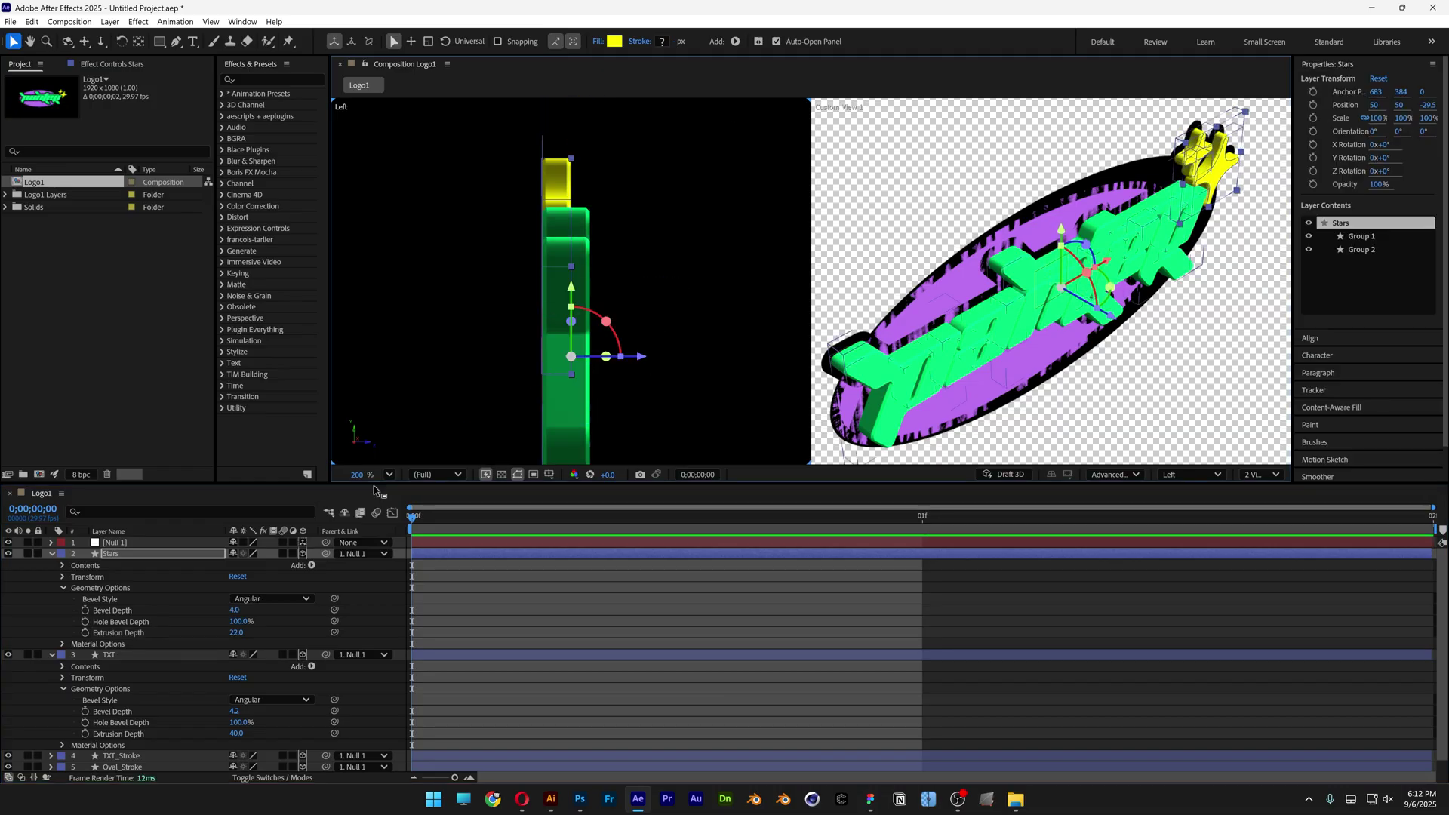
scroll(161, 656, down, 1)
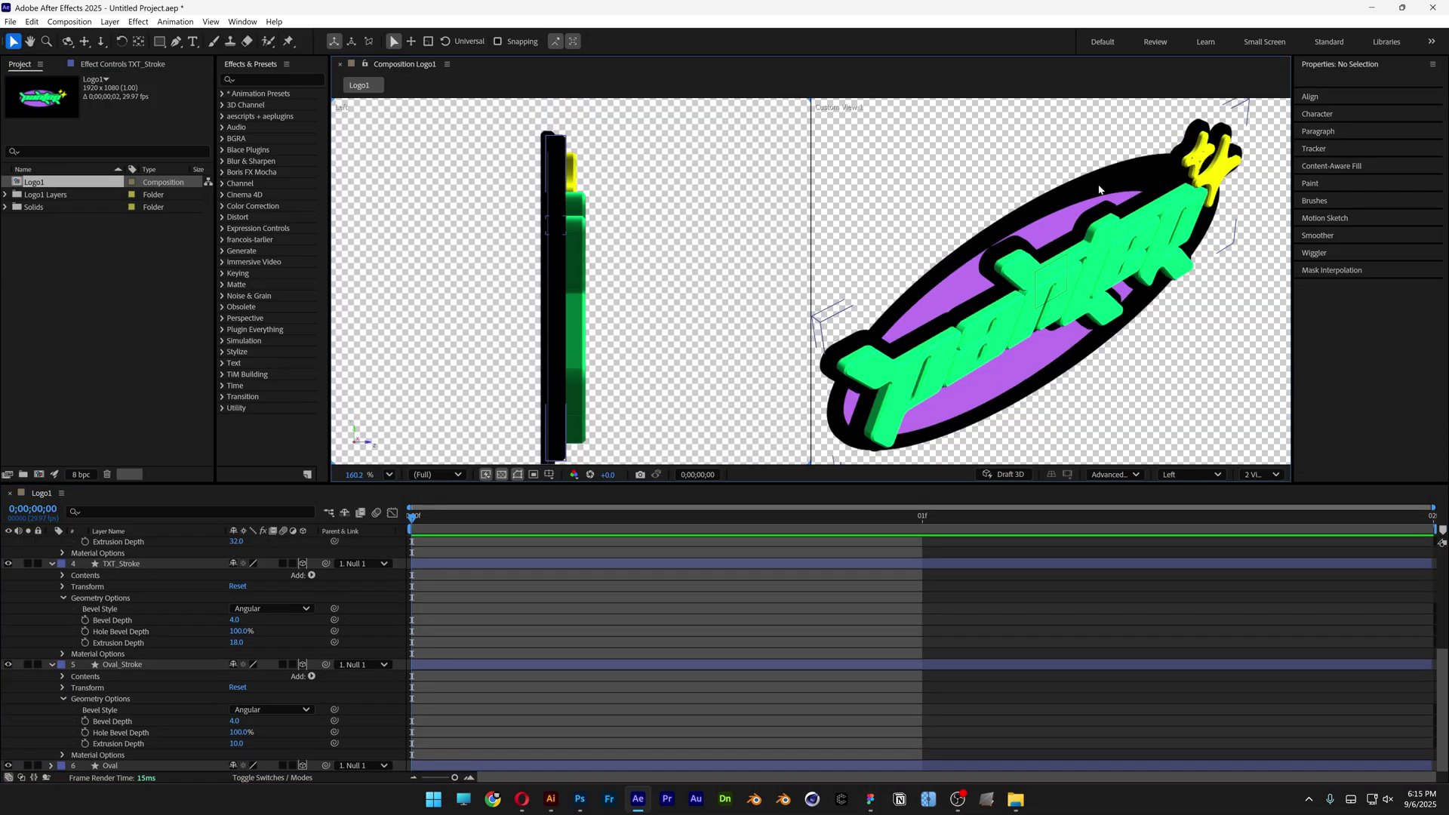
Change the TXT_Stroke layer's fill from black to dark grey 2A2A2A
click(1127, 177)
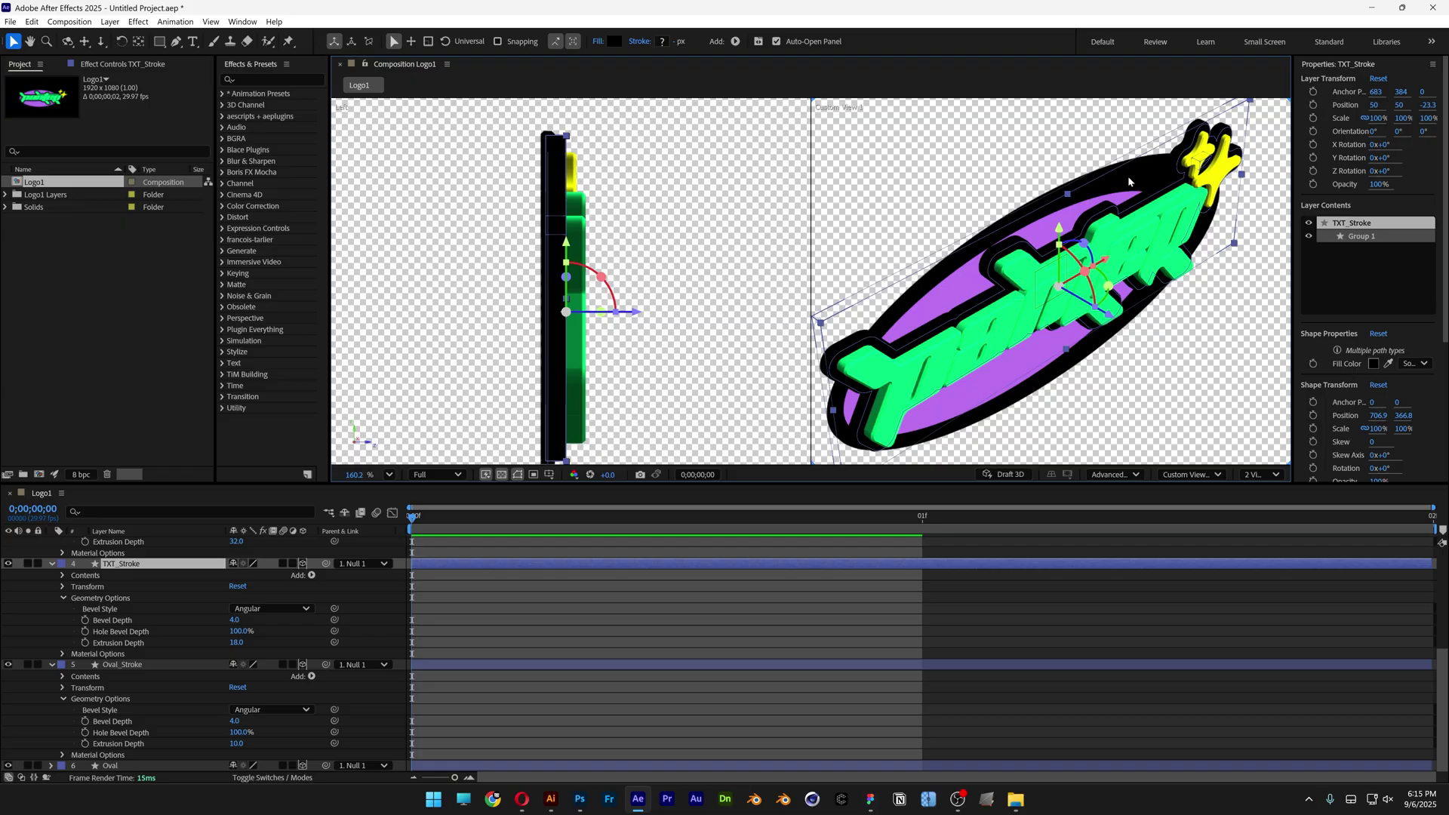
click(616, 42)
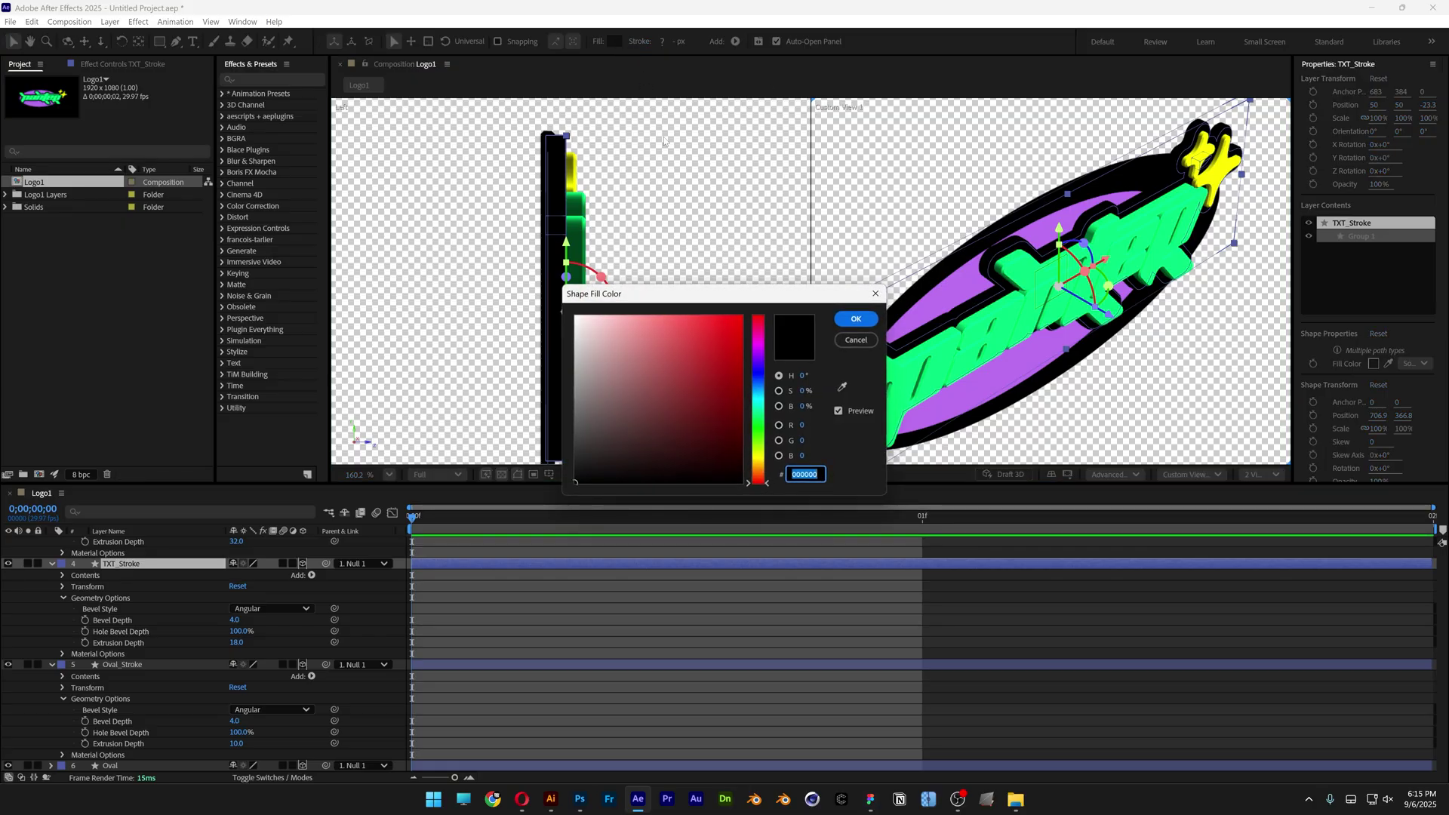
drag(677, 412, 517, 455)
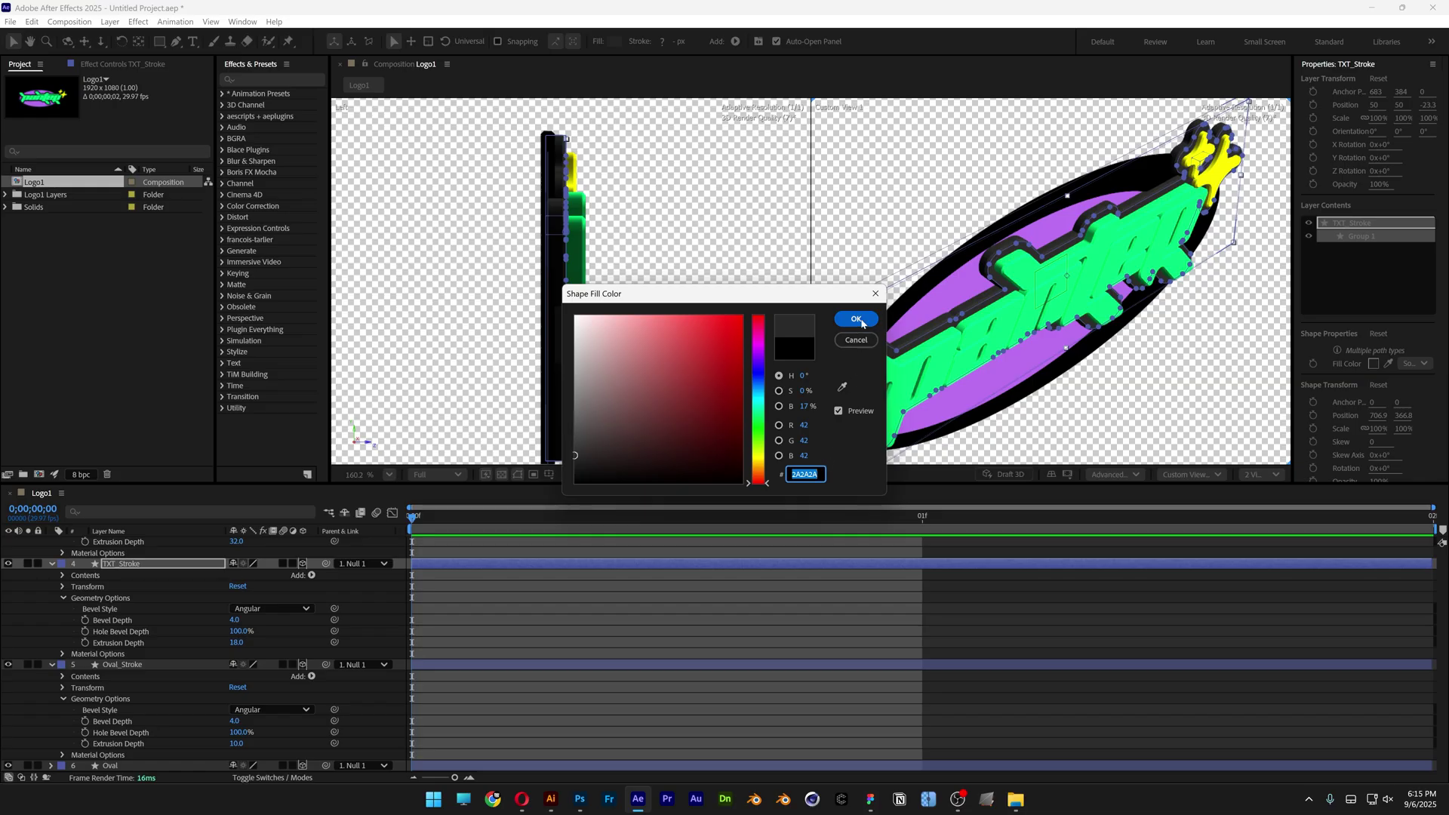
click(855, 318)
click(151, 664)
scroll(148, 643, up, 5)
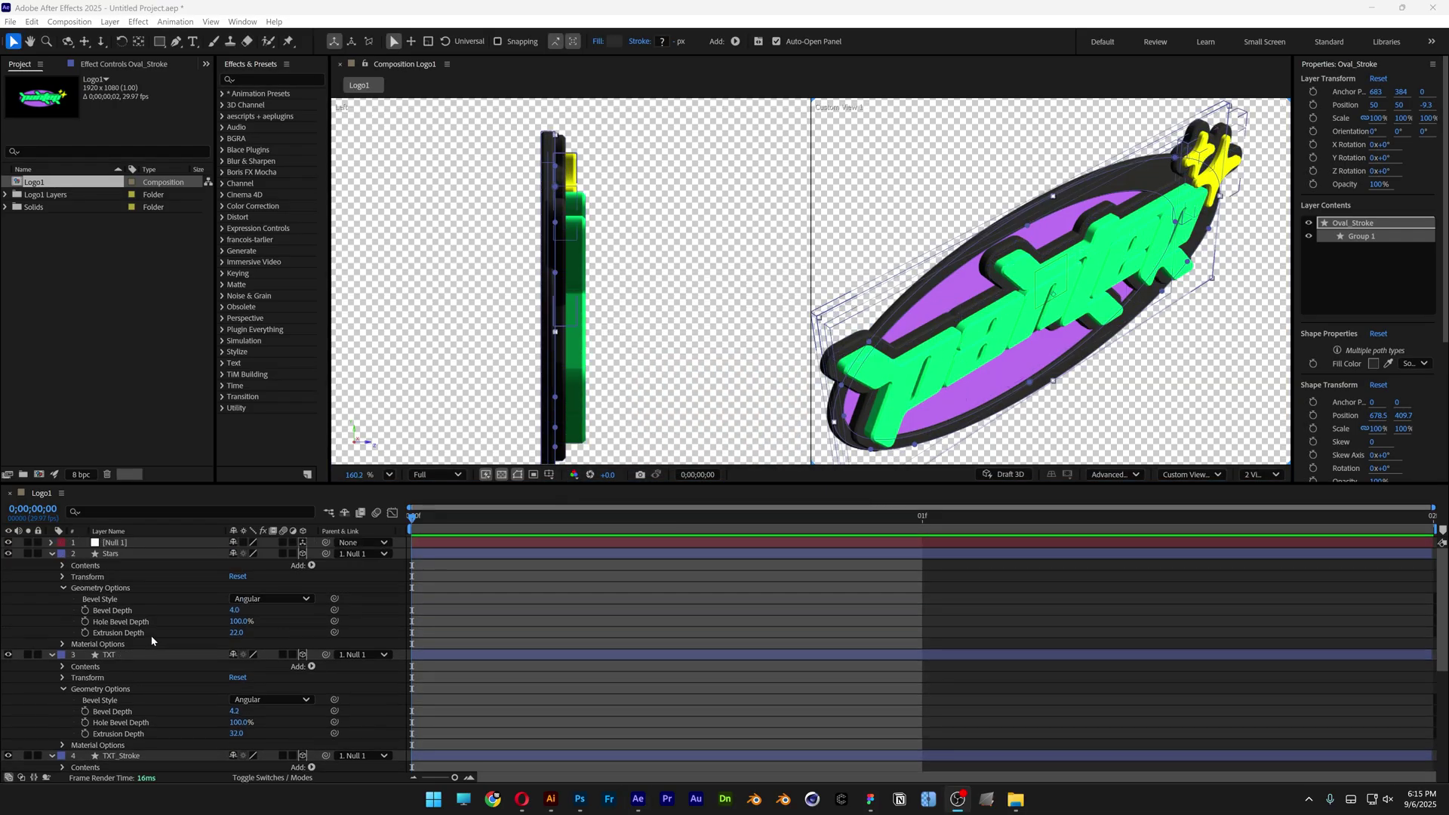
Set Null 1's Anchor Point to 50.0, 50.0, -19.0 so the logo pivots inside its depth
click(113, 543)
scroll(557, 299, up, 5)
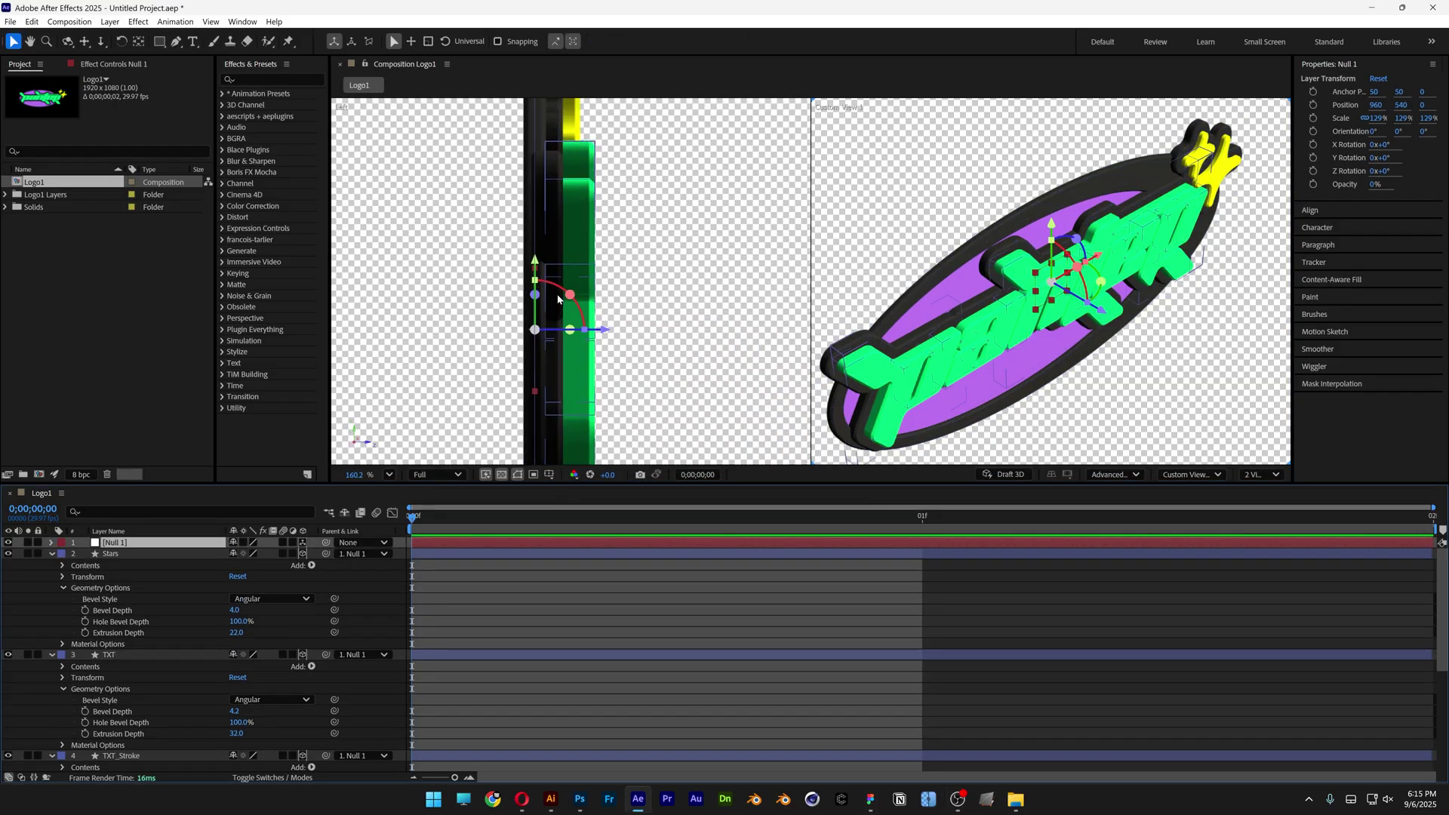
click(51, 543)
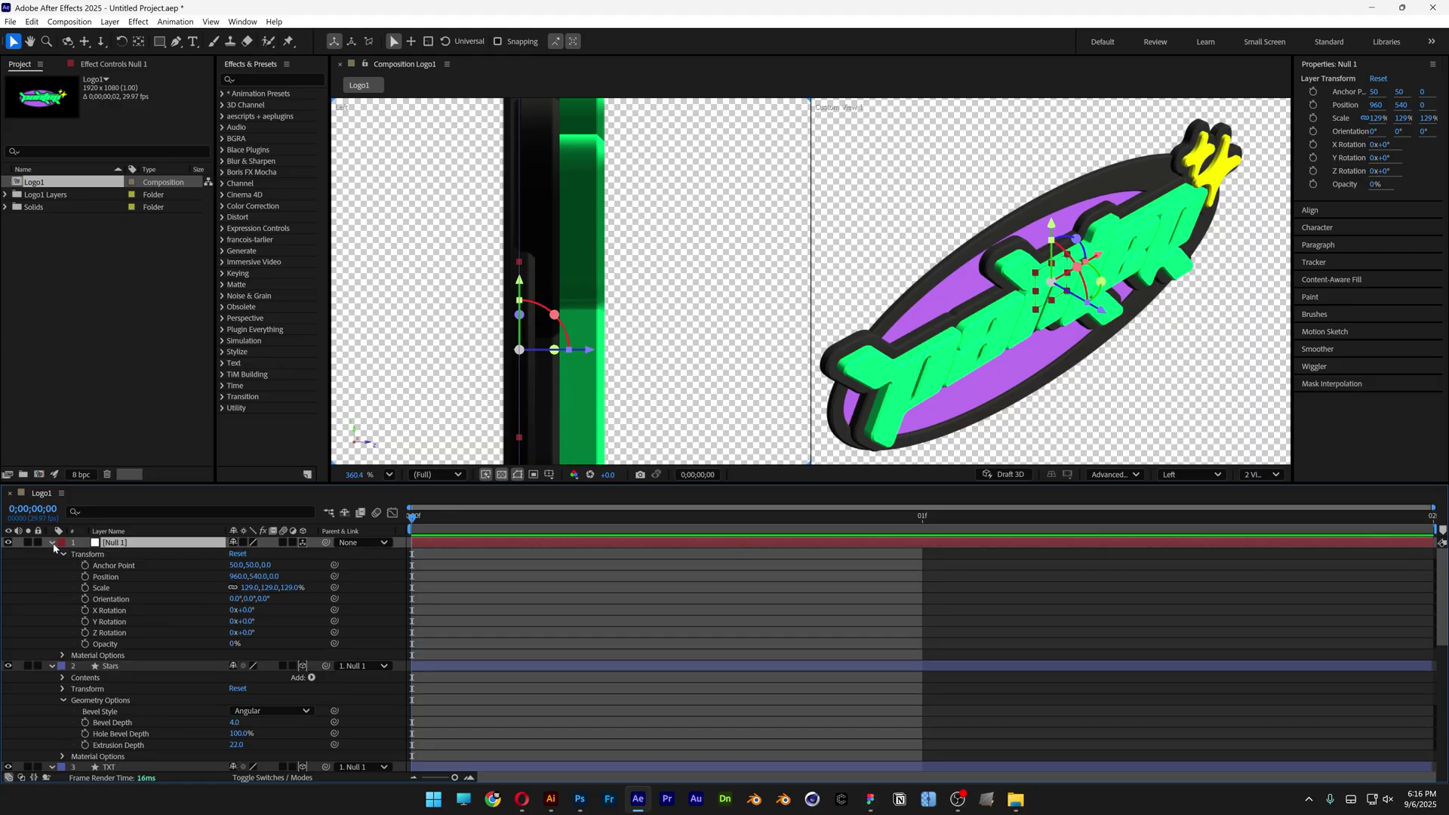
click(110, 569)
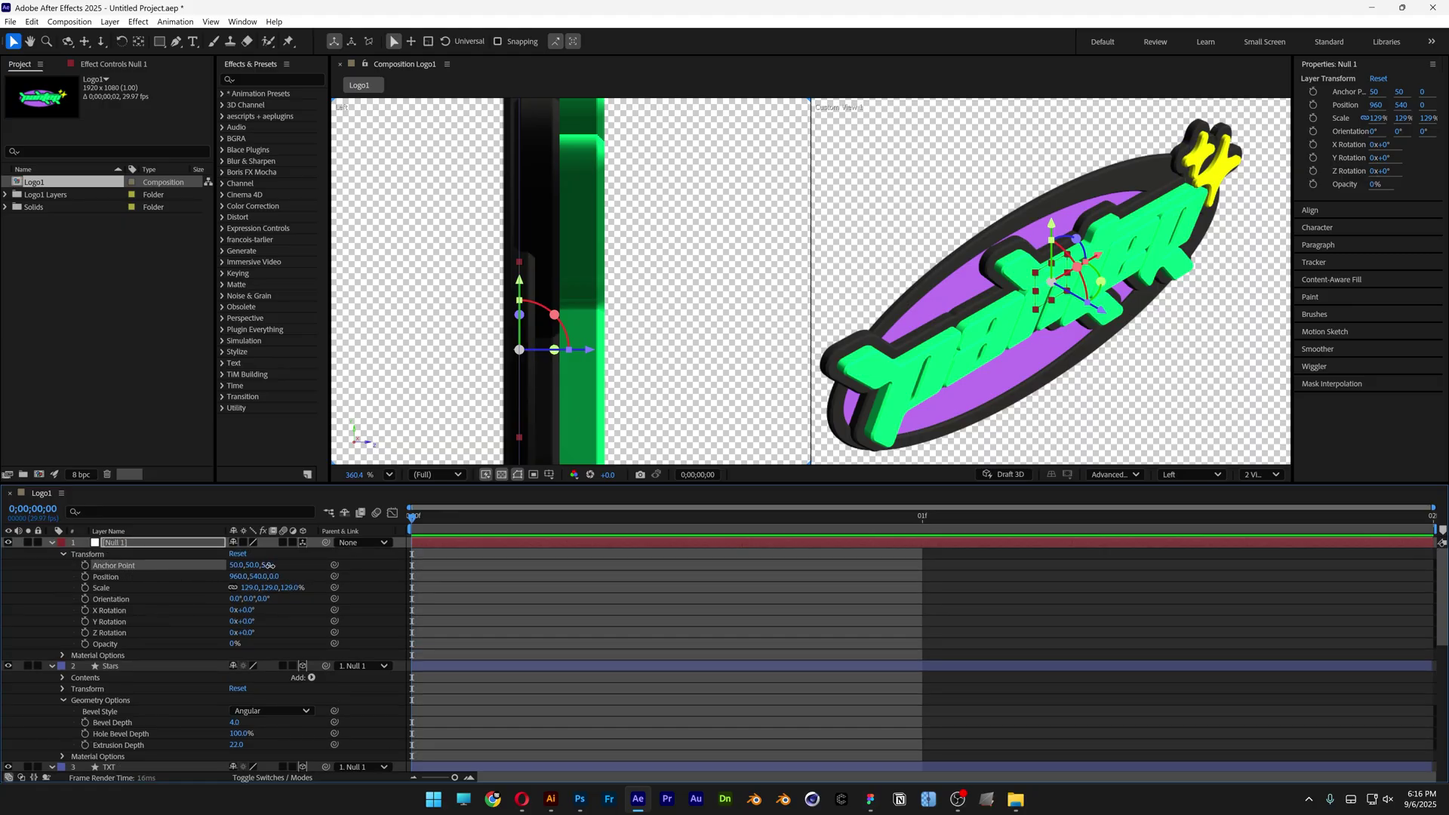
drag(270, 567, 255, 570)
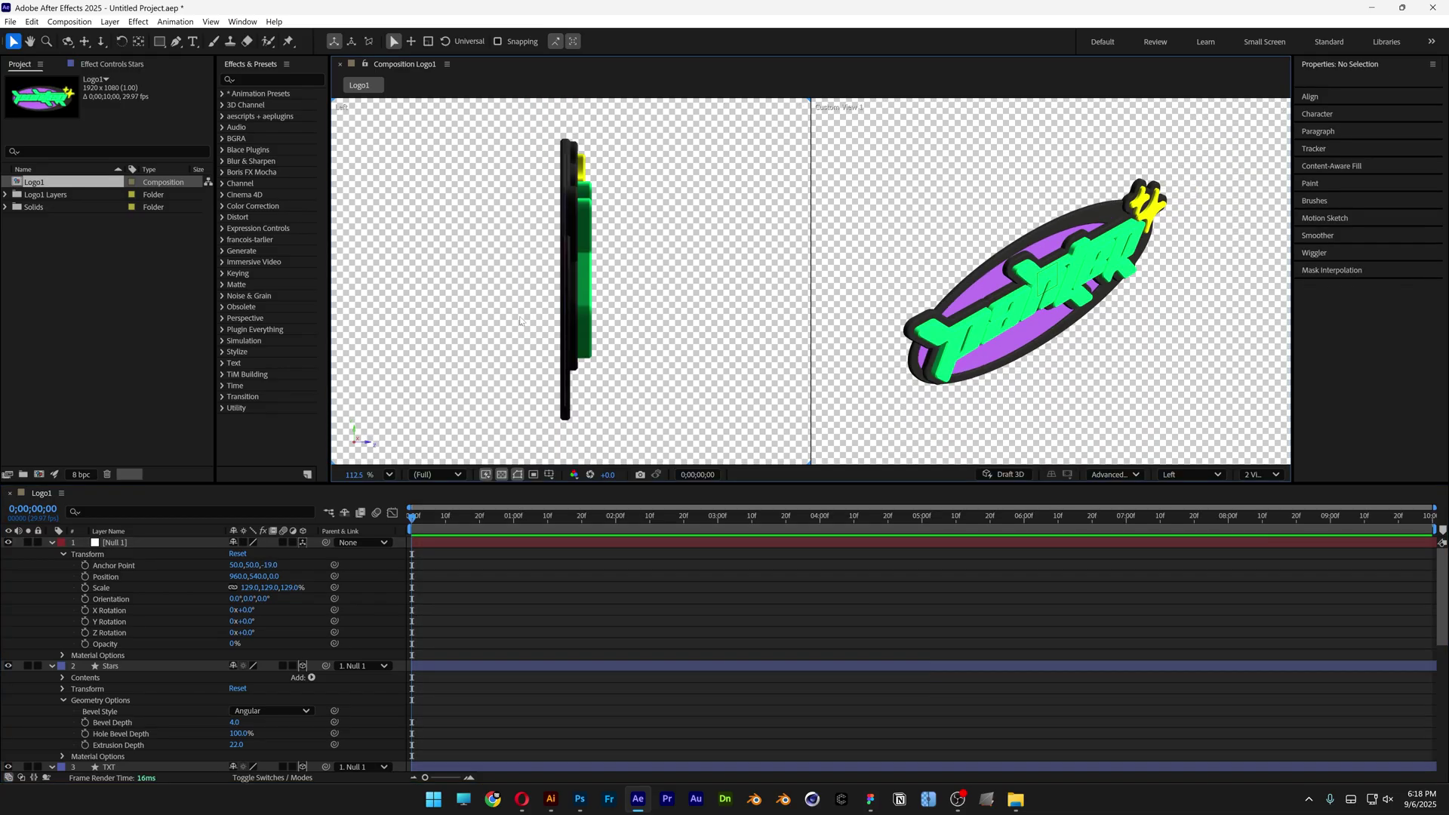
Keyframe Null 1's Y Rotation from 0° to 1x+0°, with the end key at the composition end
click(112, 624)
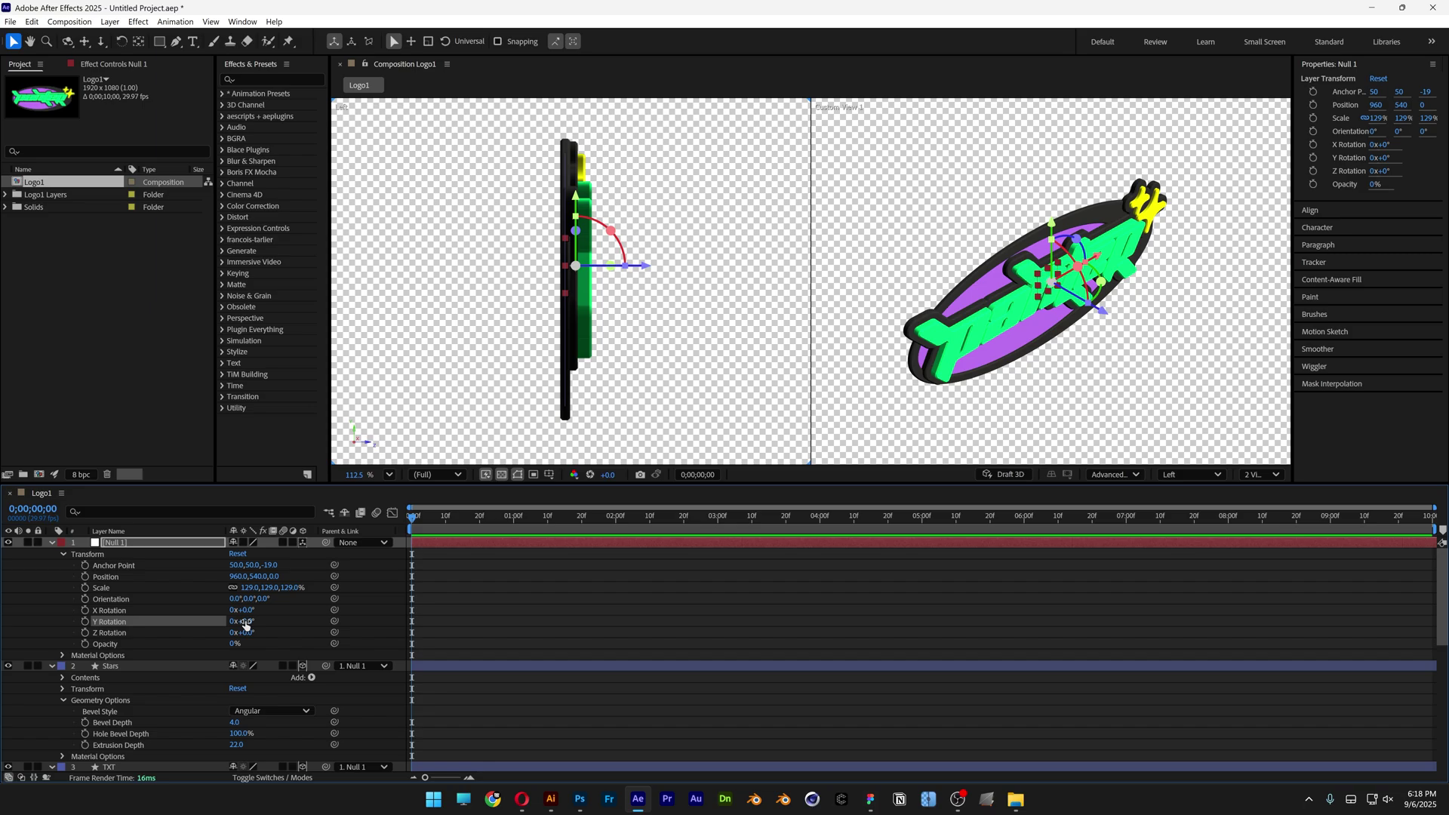
mouse_move(245, 625)
mouse_down()
mouse_move(264, 623)
mouse_move(247, 621)
mouse_up()
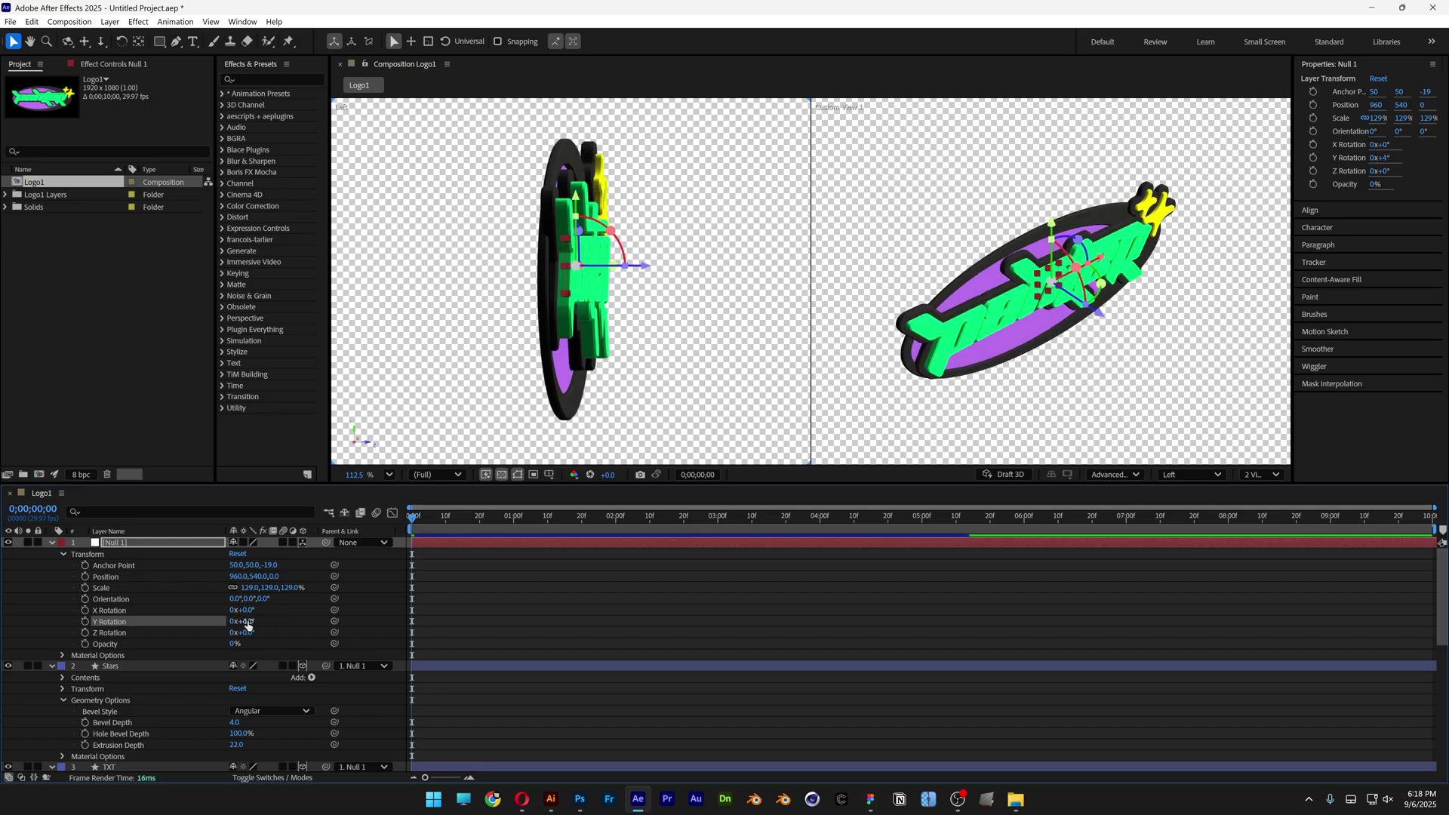
drag(247, 624, 247, 623)
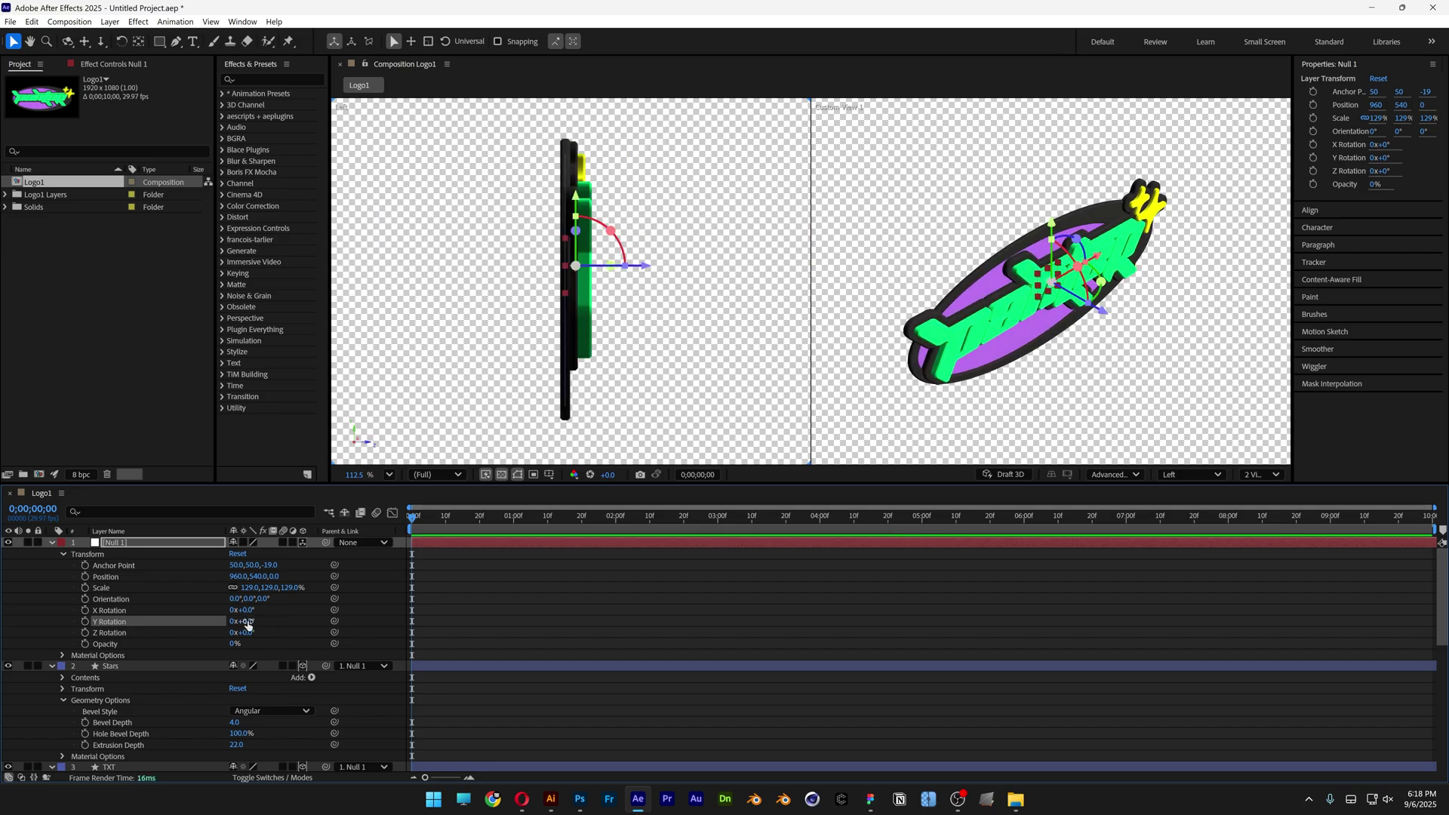
click(86, 622)
click(653, 519)
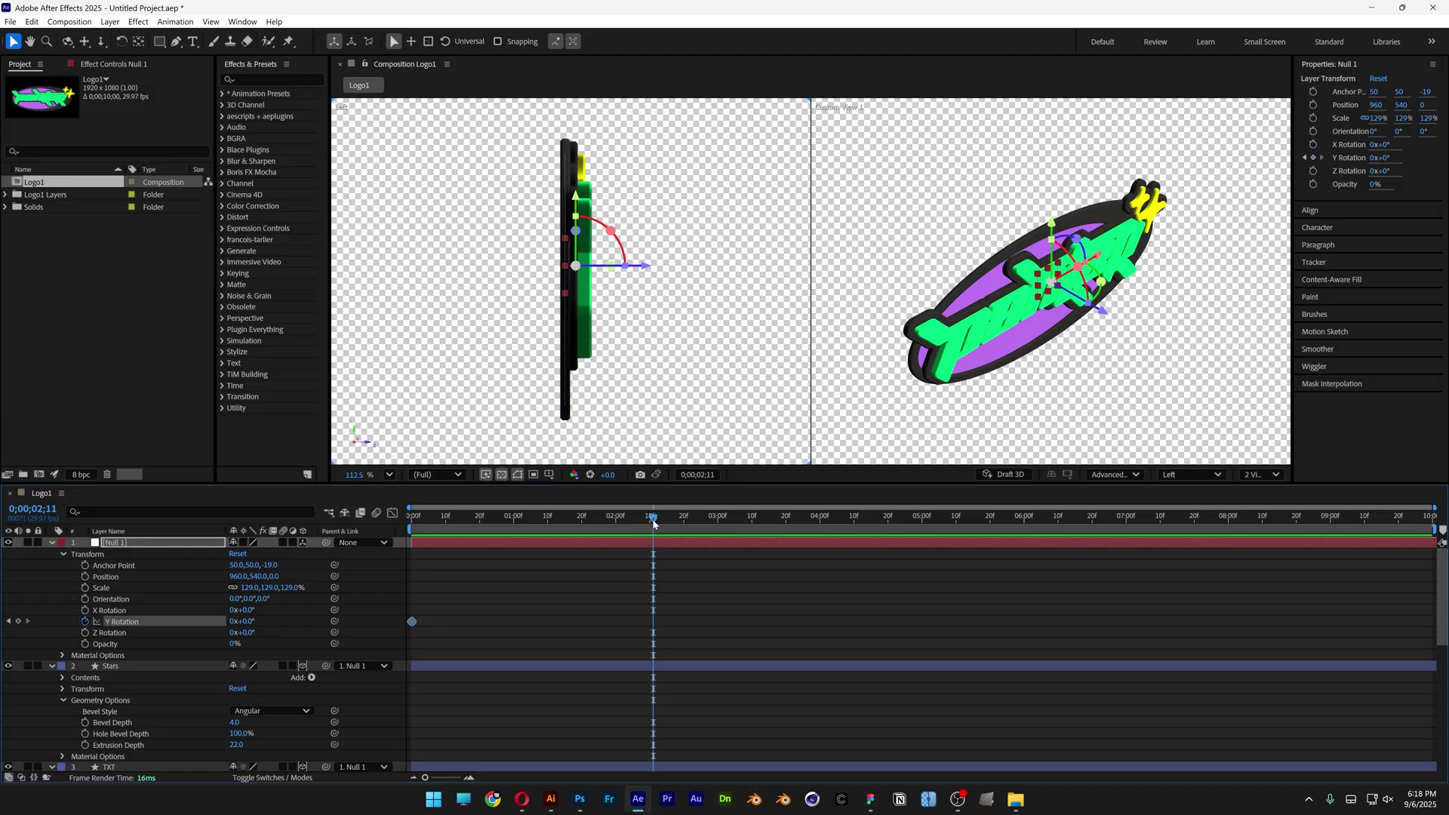
click(232, 621)
text(1)
key(Return)
drag(476, 524, 548, 525)
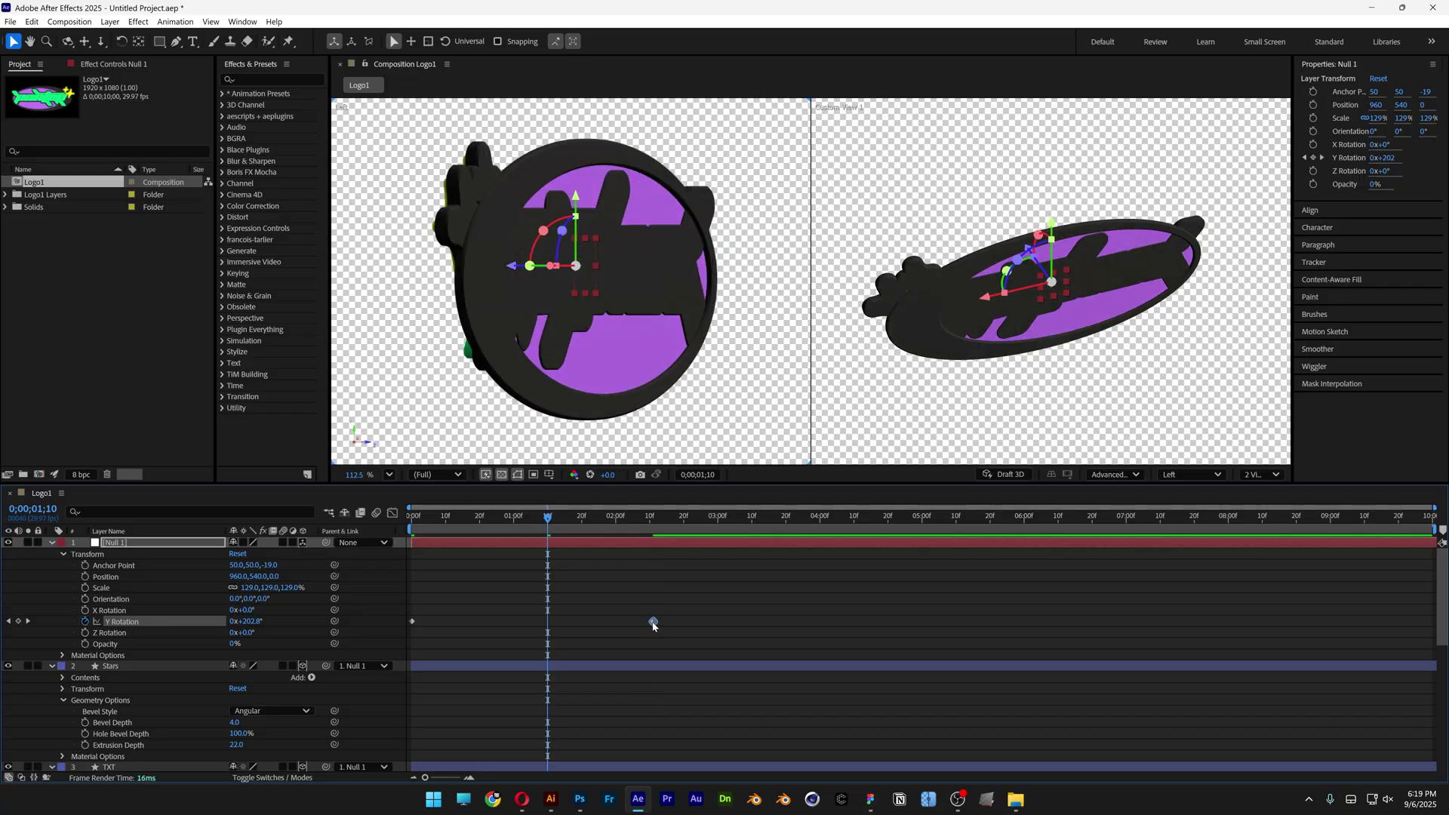
drag(654, 624, 1431, 634)
Add a new Environment light layer, Environment Light 1, to Logo1
click(113, 24)
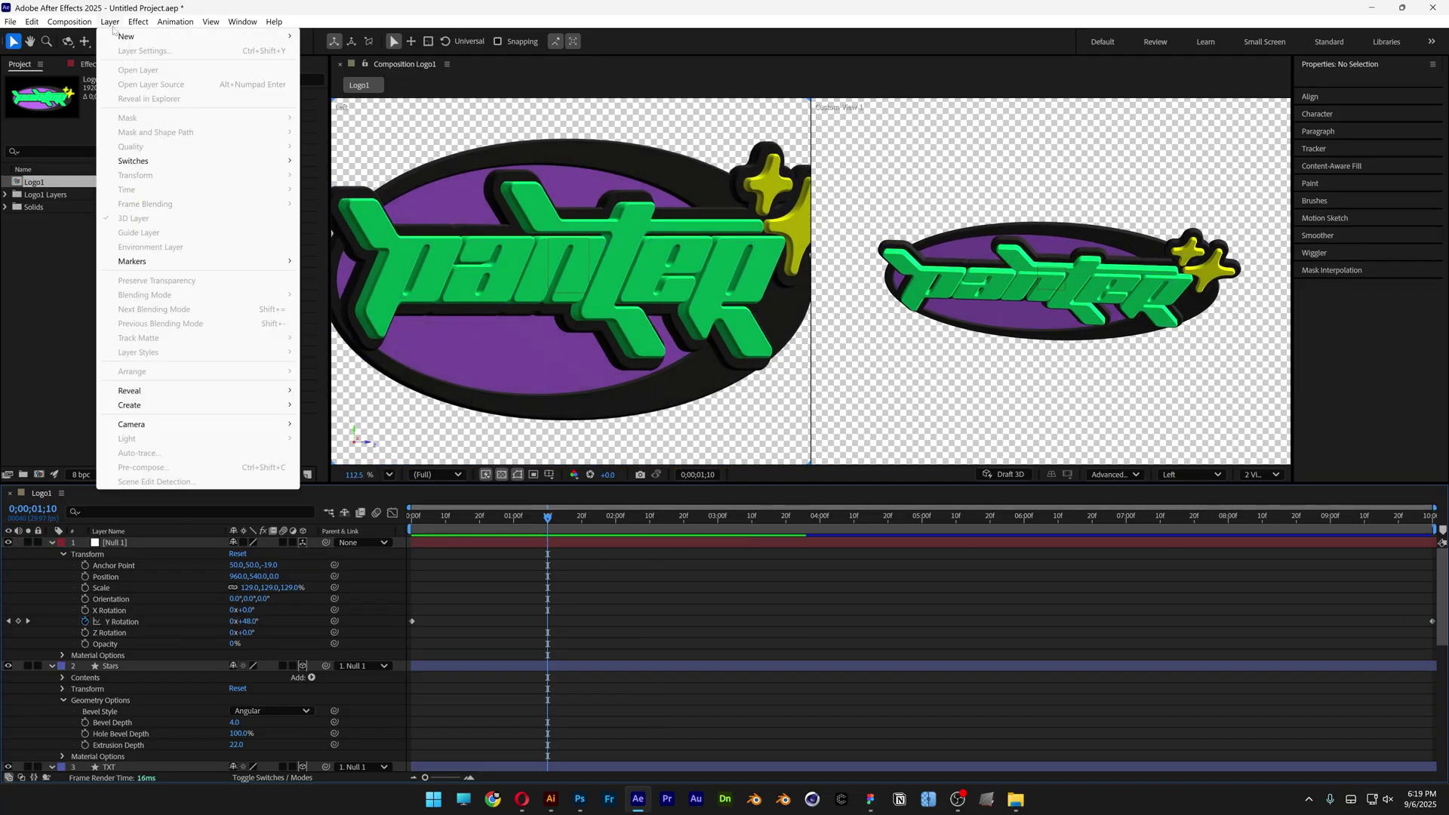
mouse_move(129, 36)
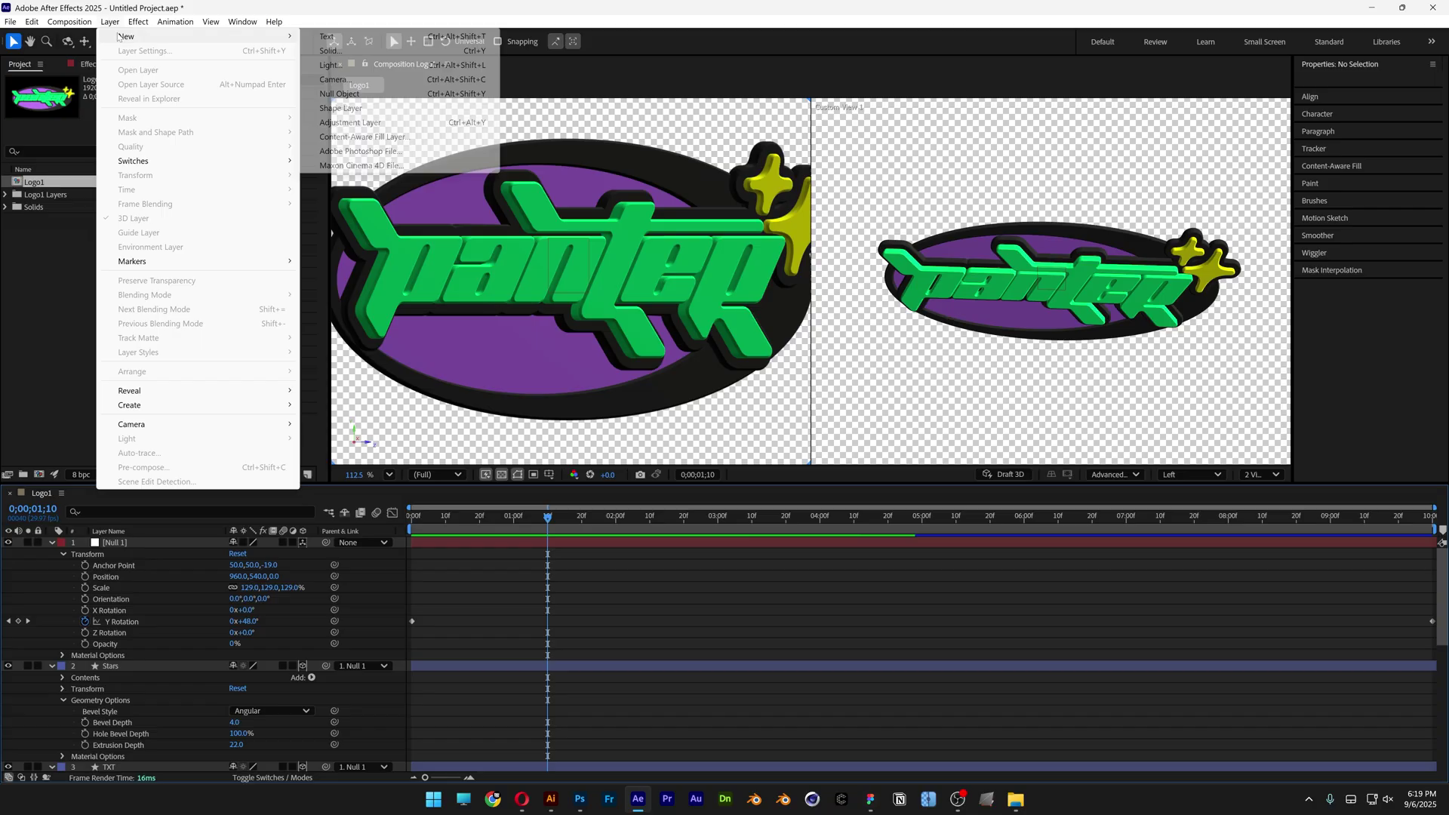
click(330, 65)
click(734, 260)
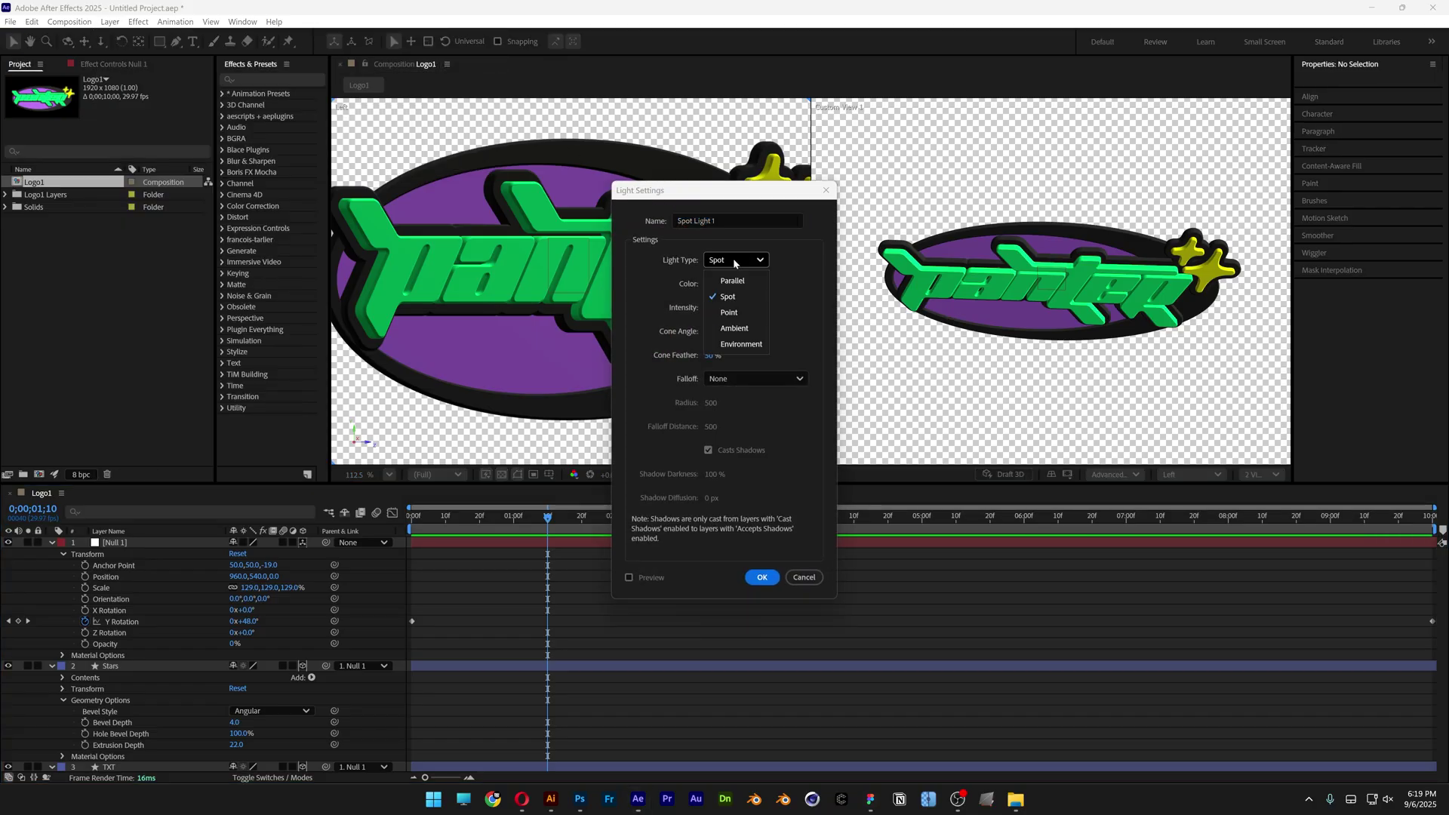
click(748, 346)
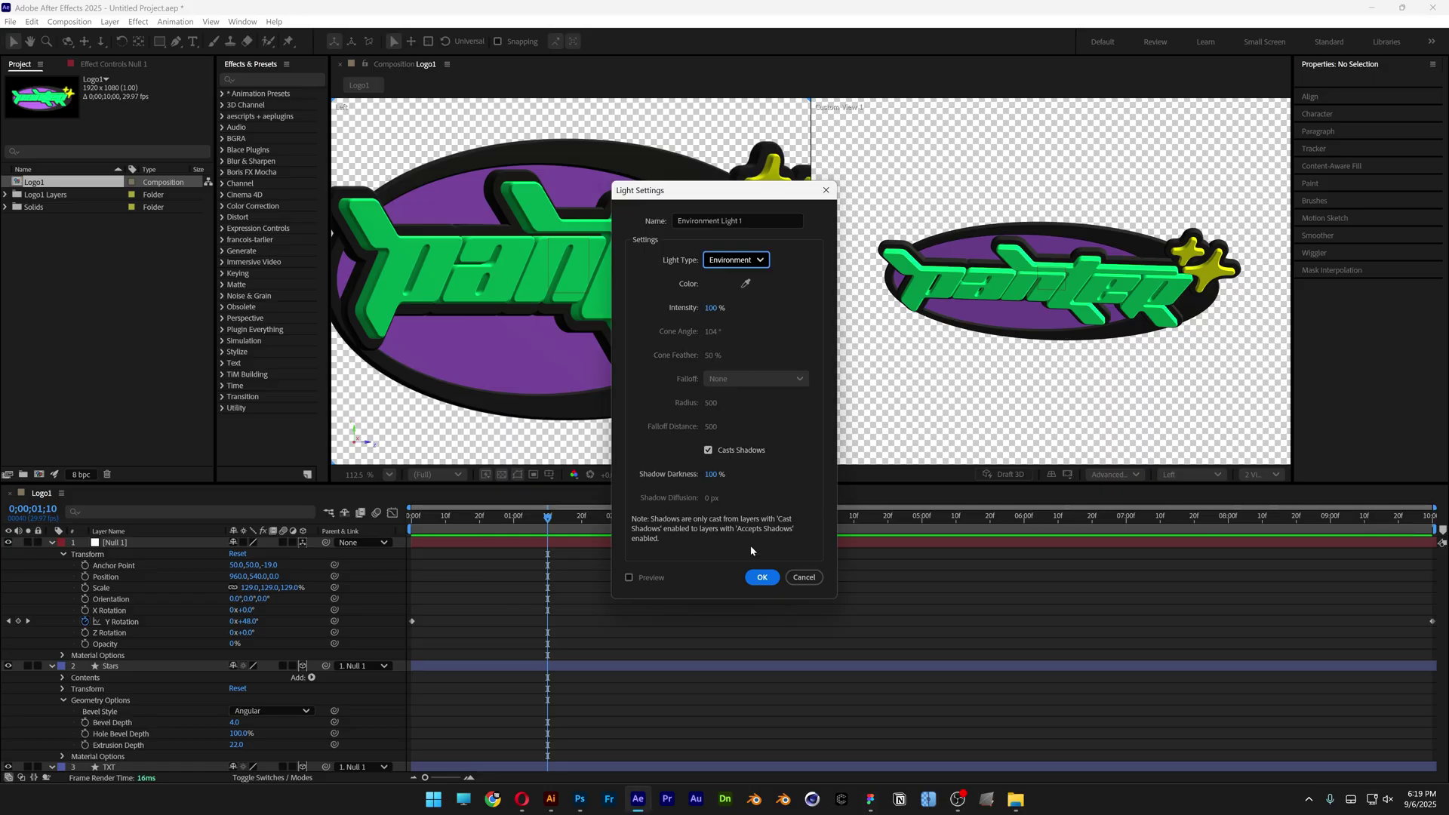
click(762, 578)
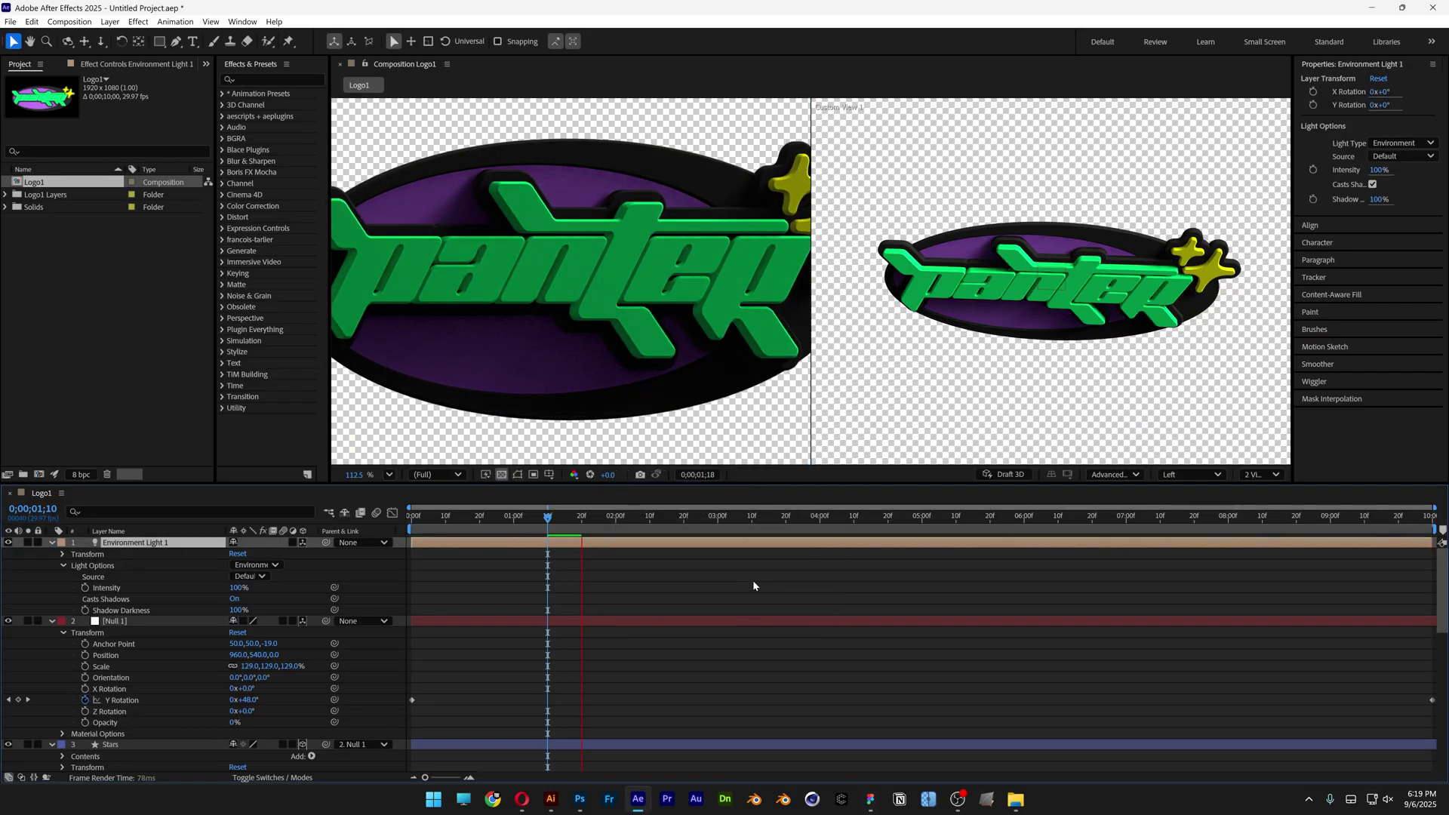
Preview the spin in a single Active Camera view, then scrub back to an earlier frame
key(space)
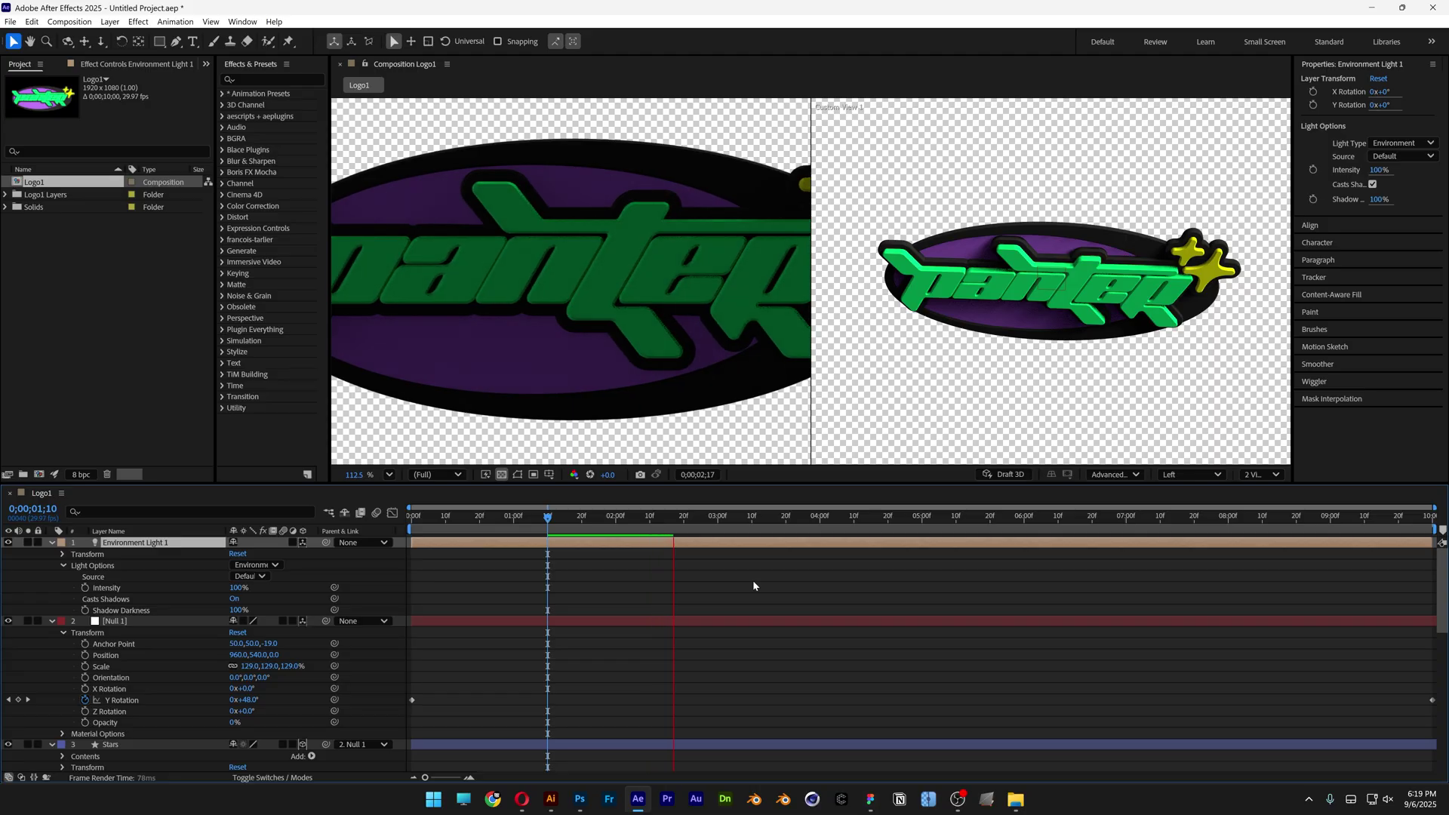
click(1264, 474)
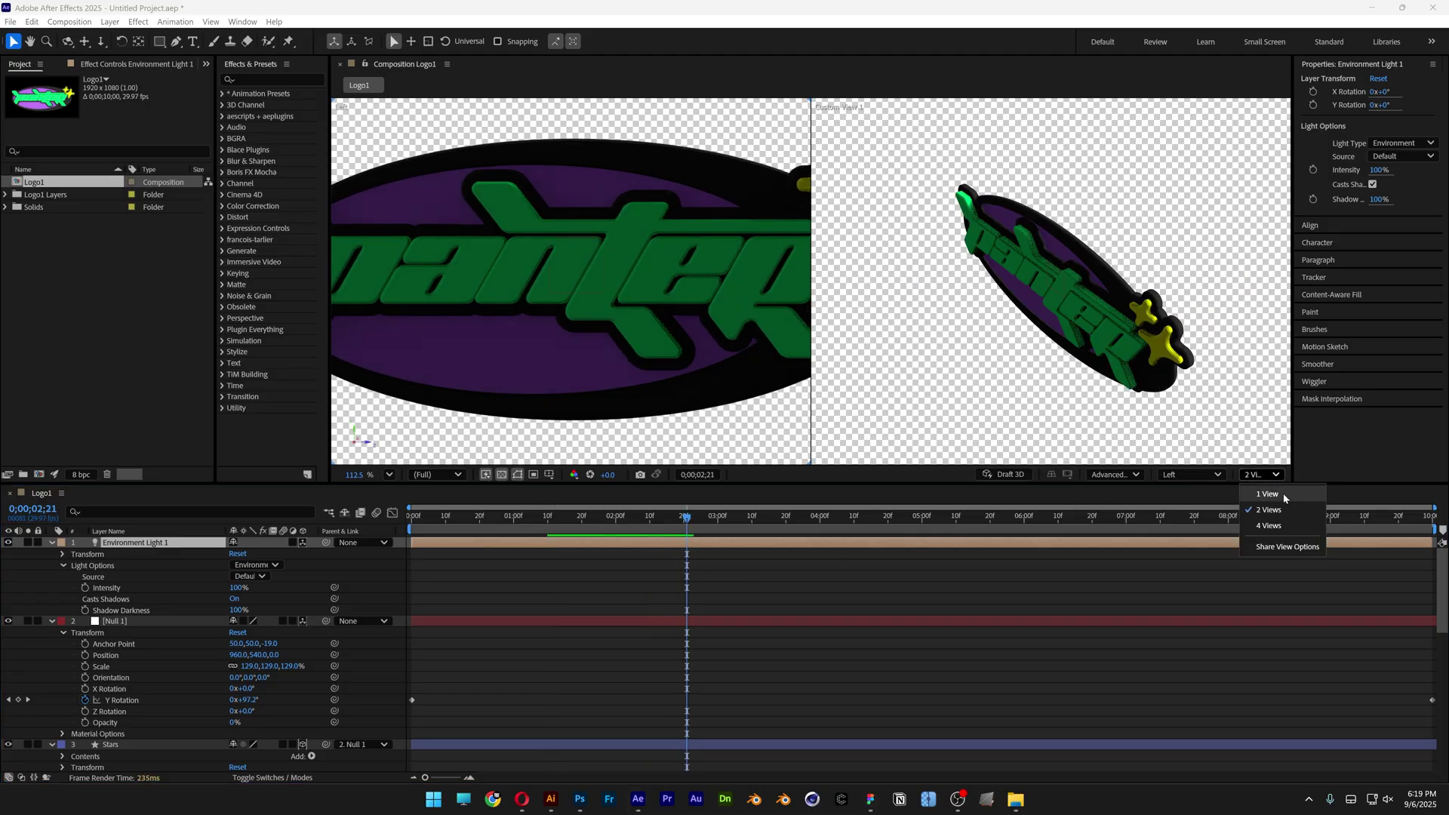
click(1283, 492)
click(1187, 475)
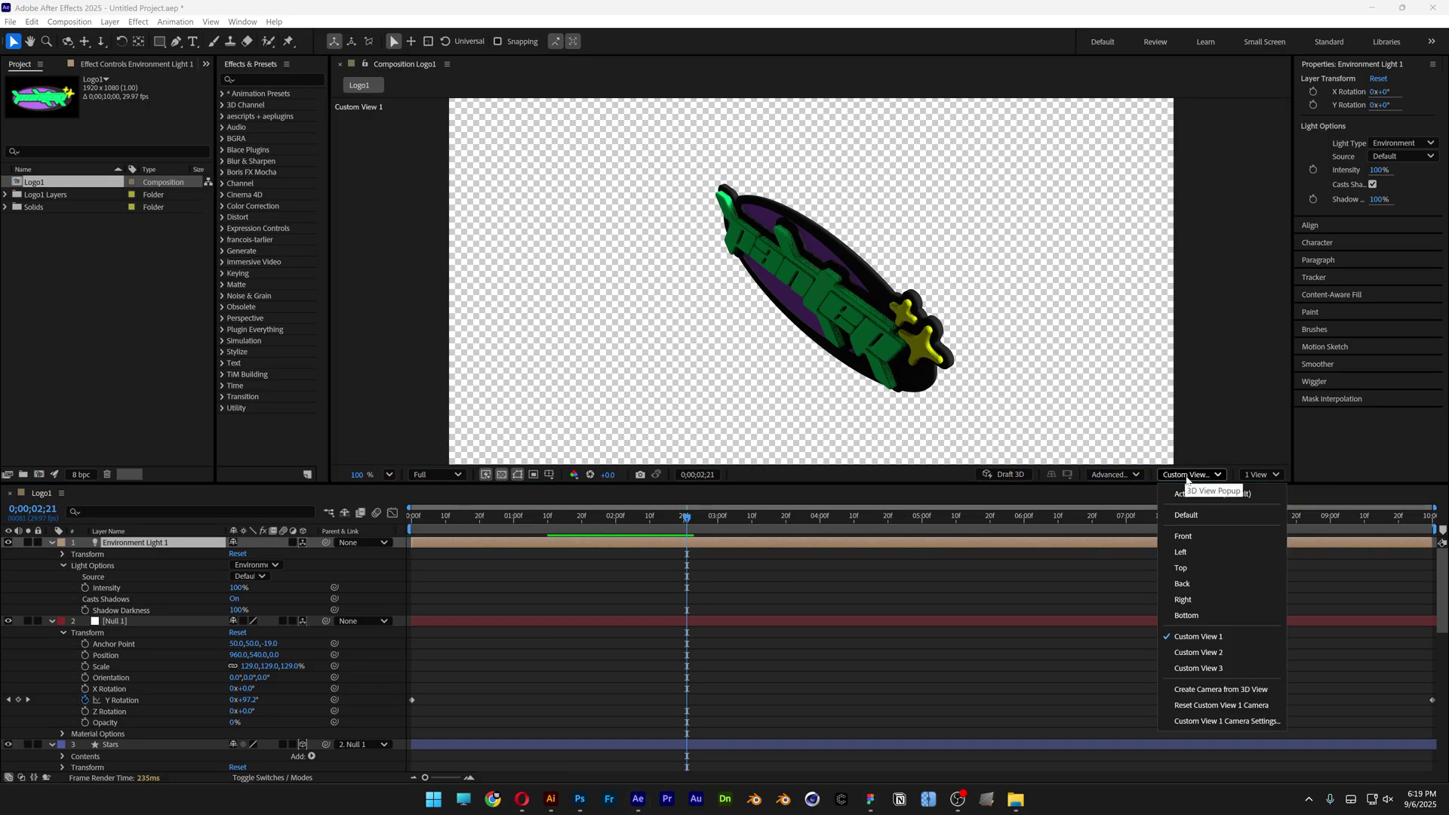
click(1212, 494)
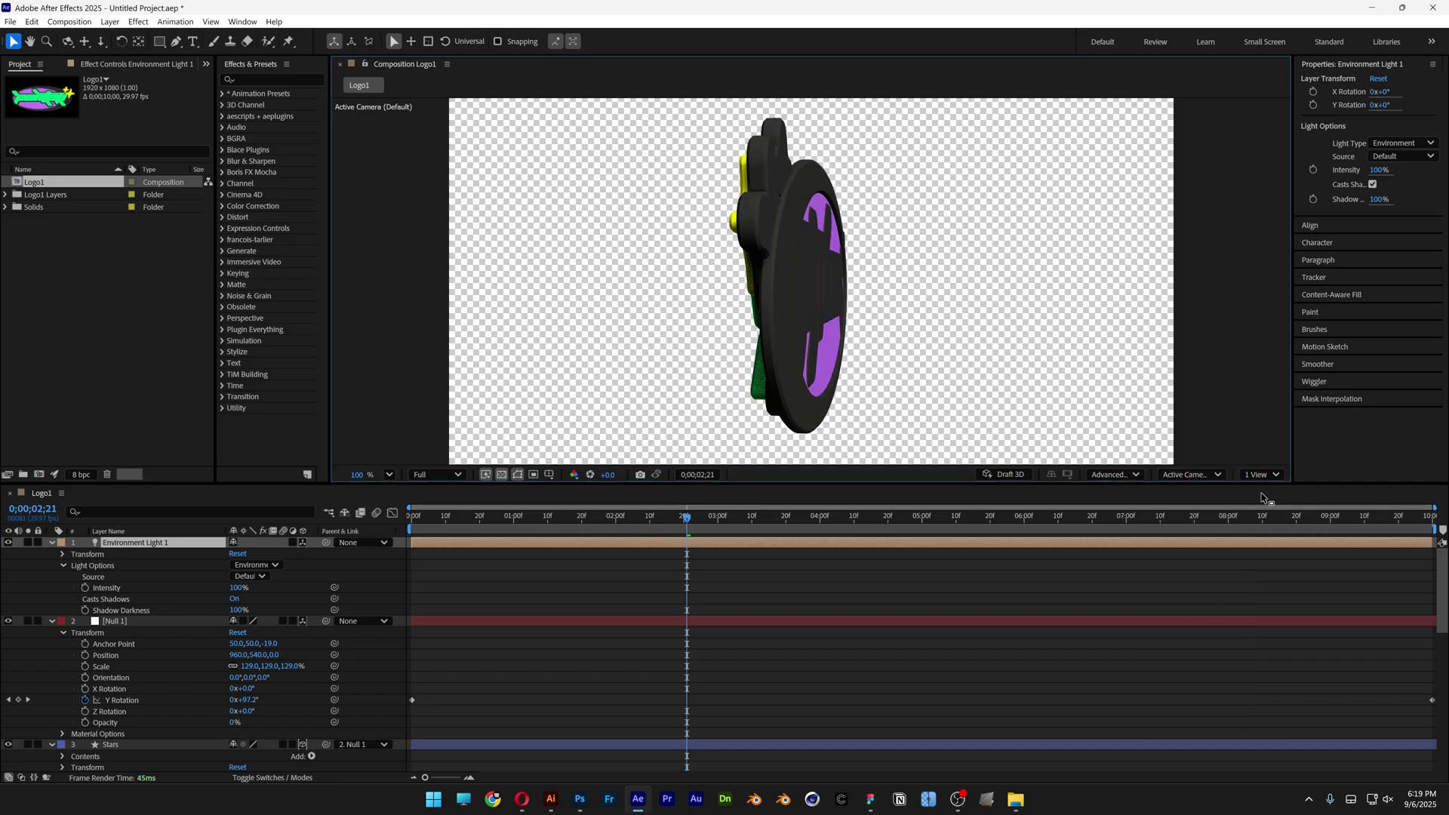
drag(456, 518, 487, 547)
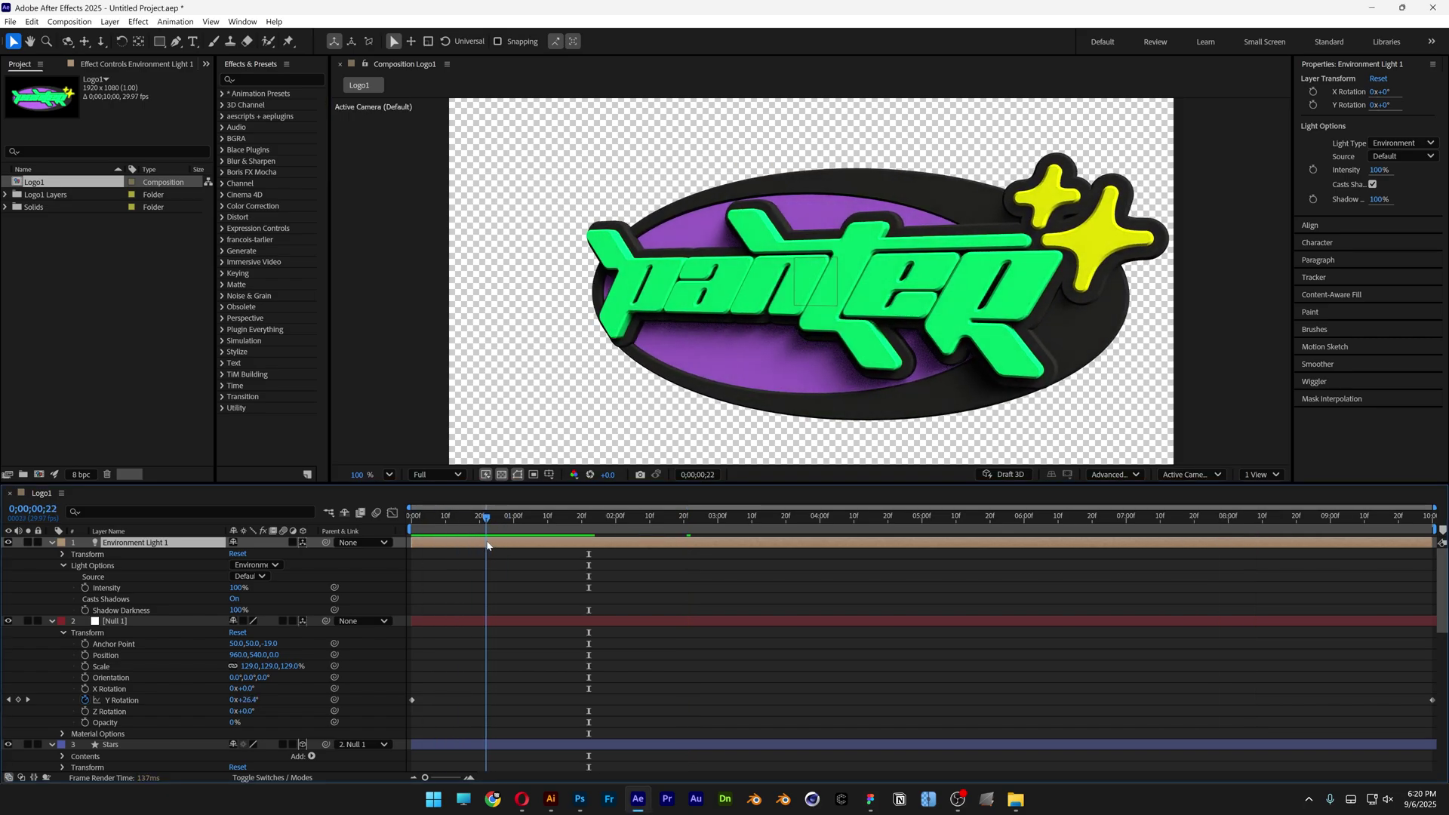
Raise the TXT layer's Specular Shininess and Metal to 100%, then return to the first frame
scroll(184, 653, down, 6)
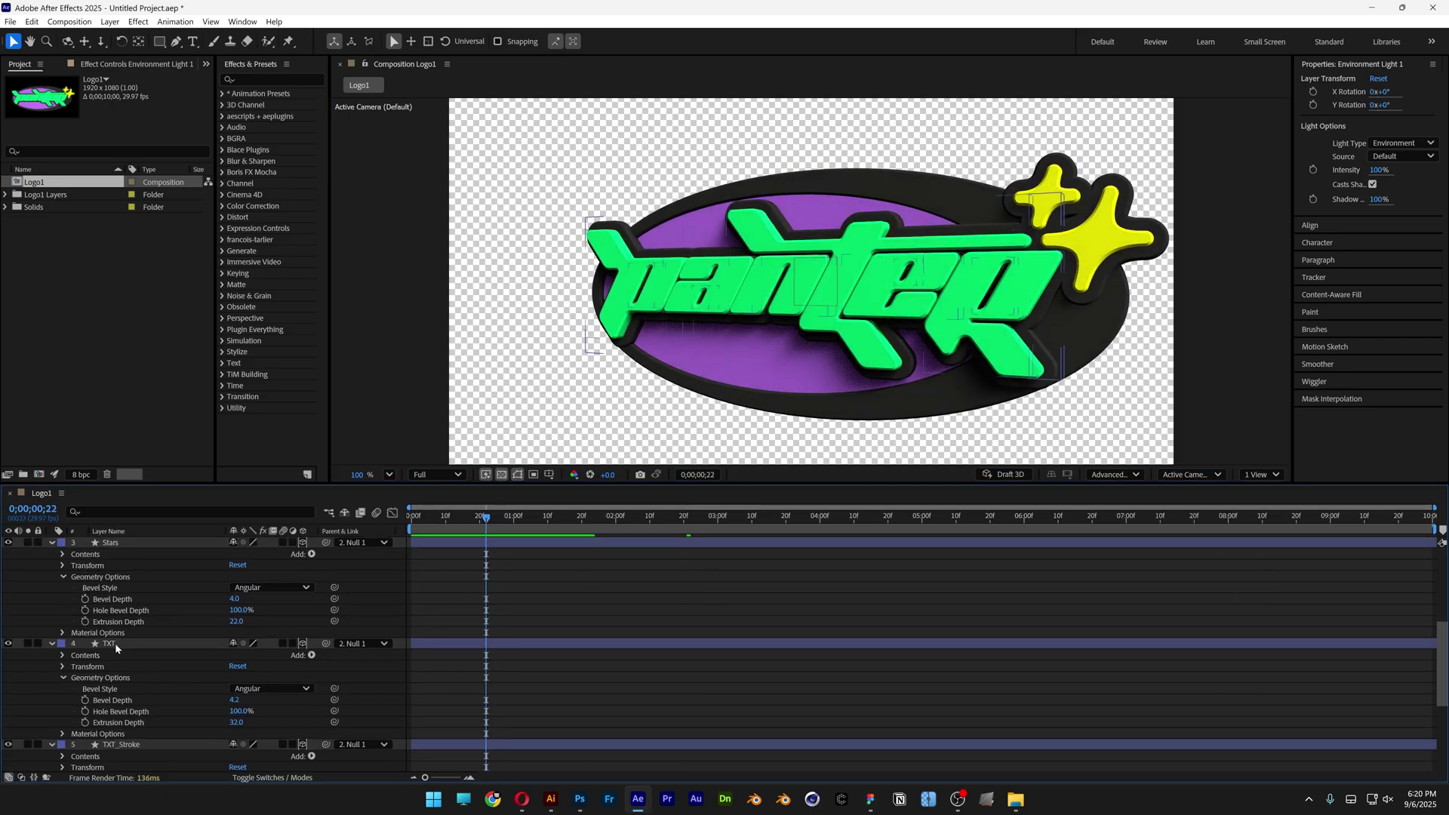
click(115, 643)
click(105, 734)
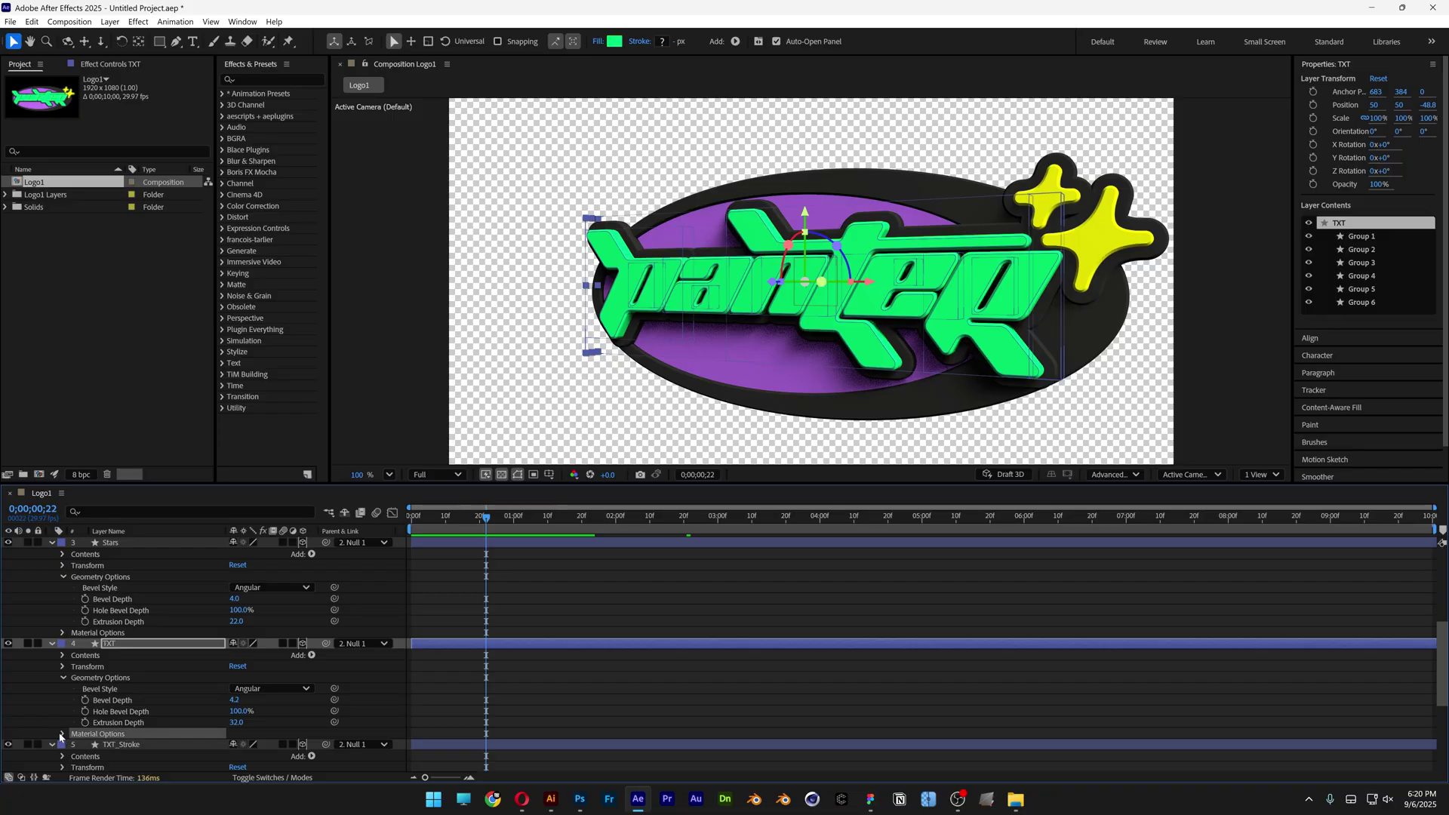
click(62, 735)
scroll(130, 702, down, 4)
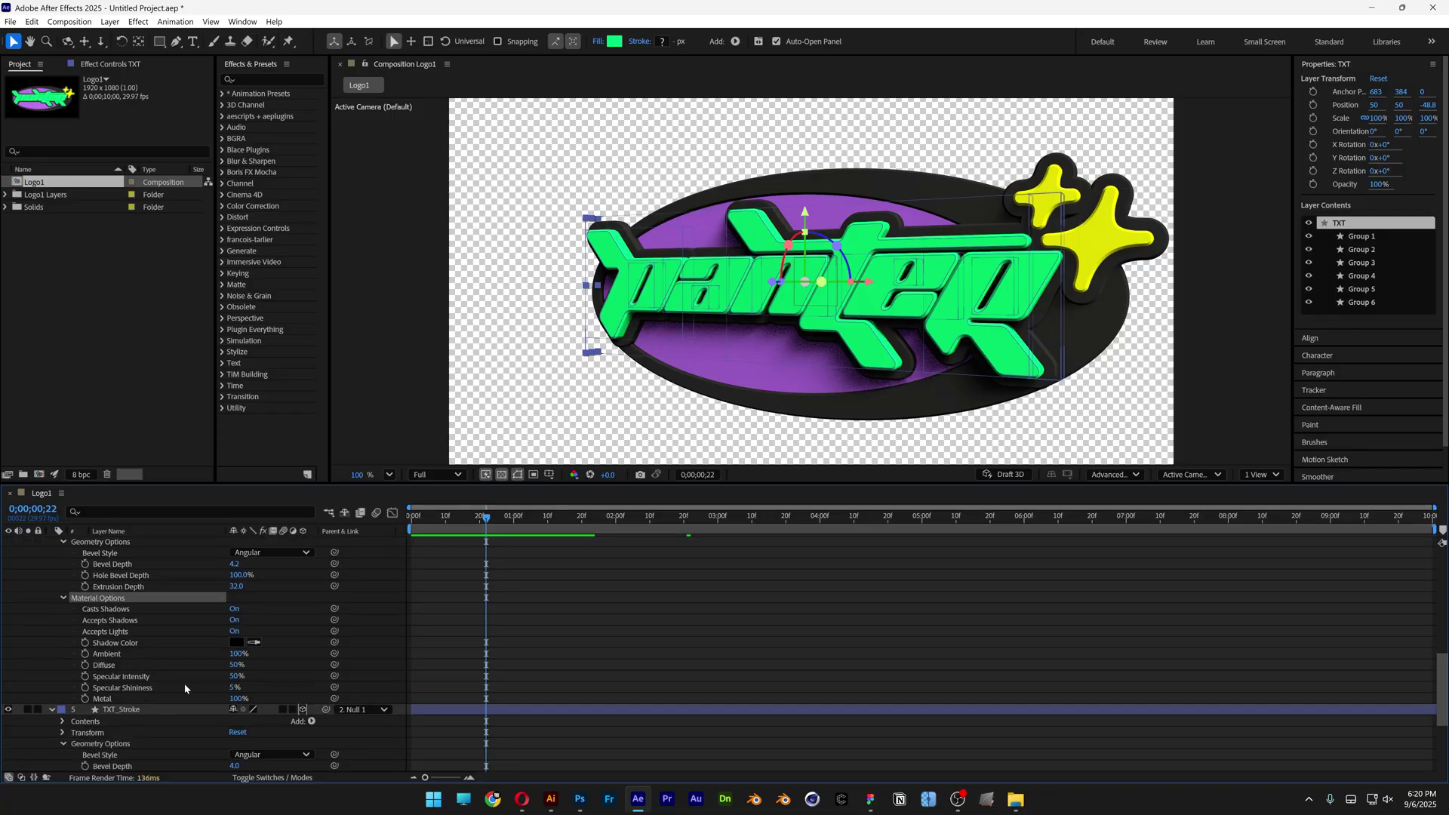
click(150, 689)
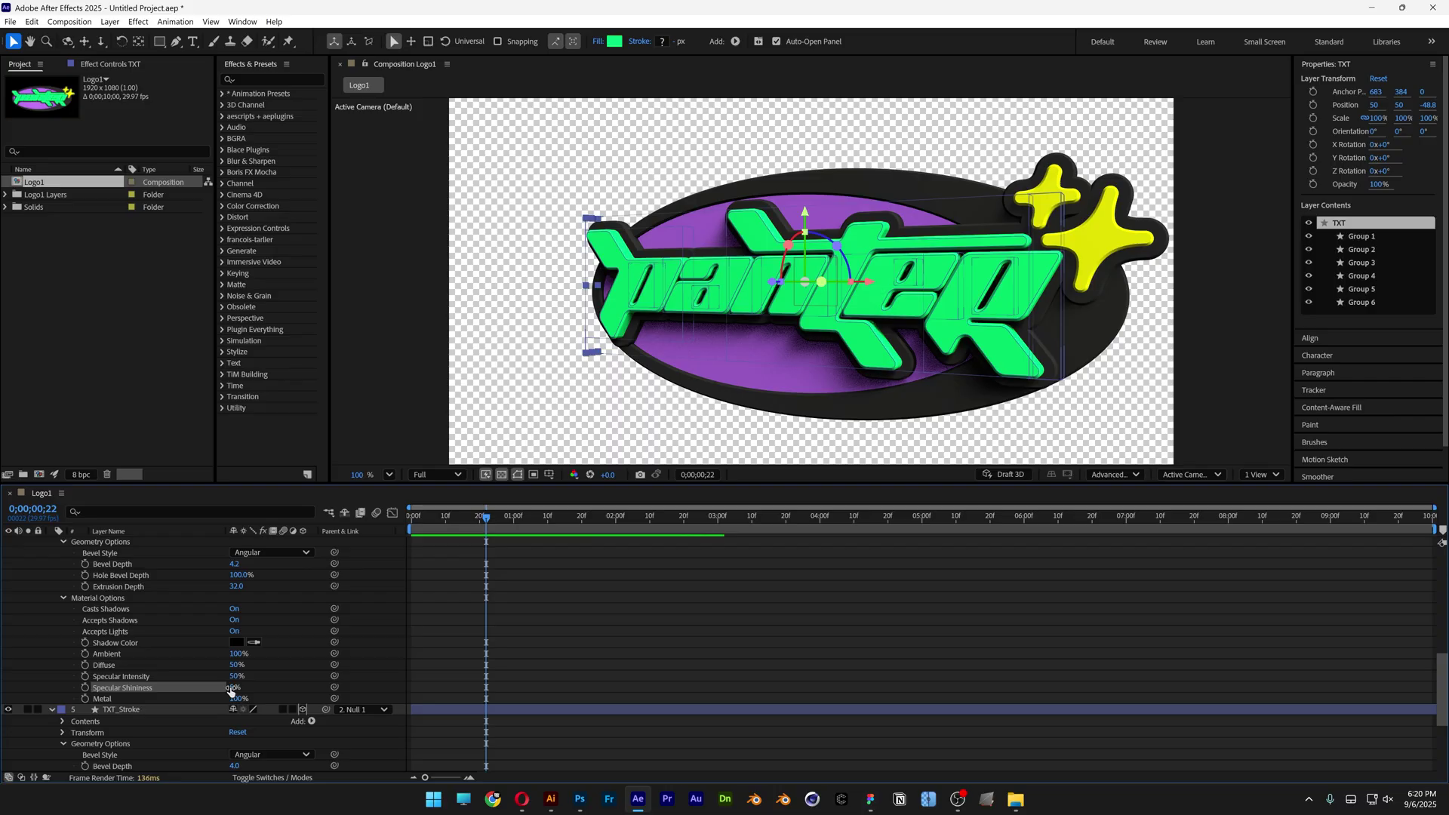
drag(230, 687, 195, 699)
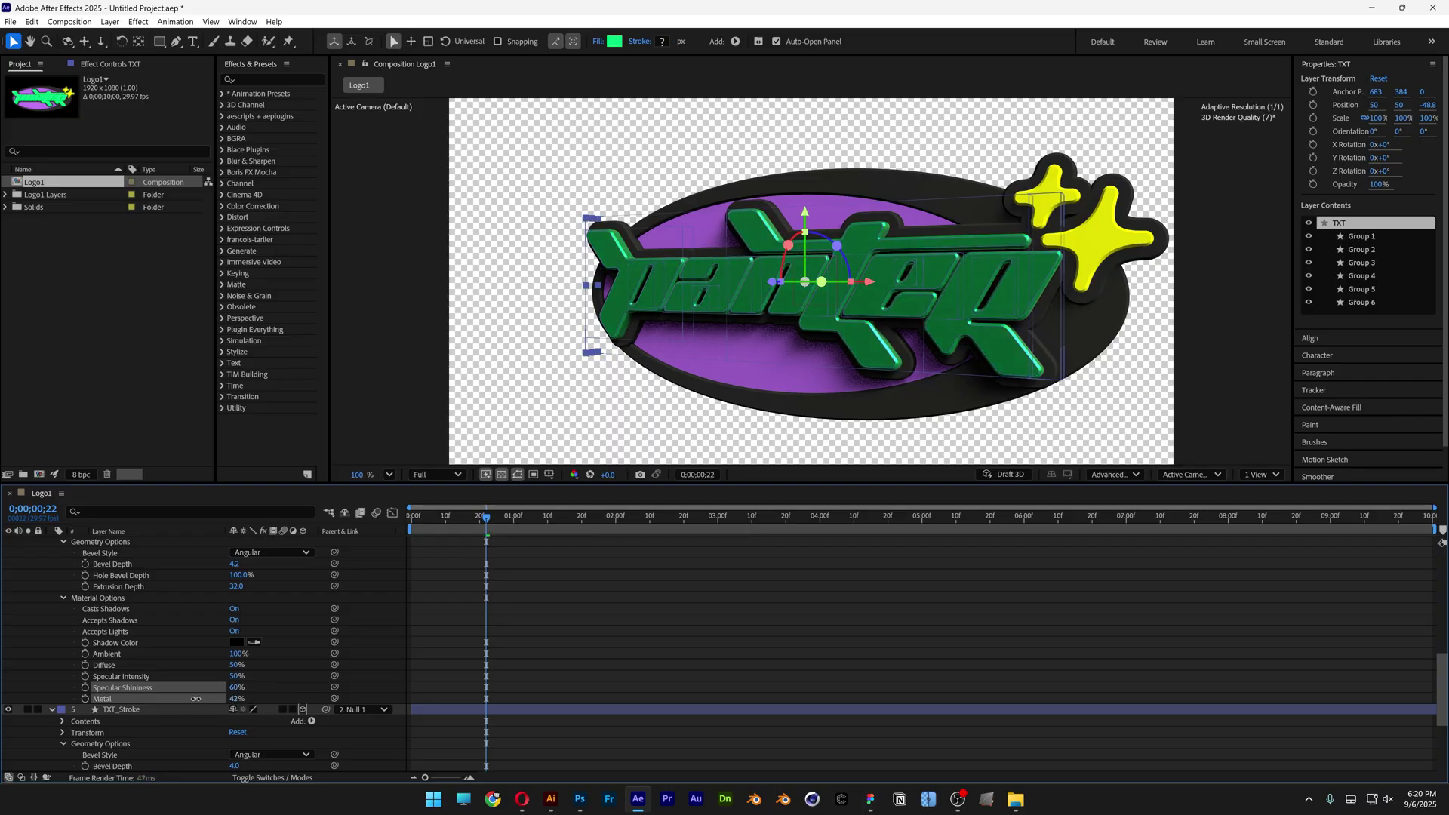
drag(486, 517, 400, 530)
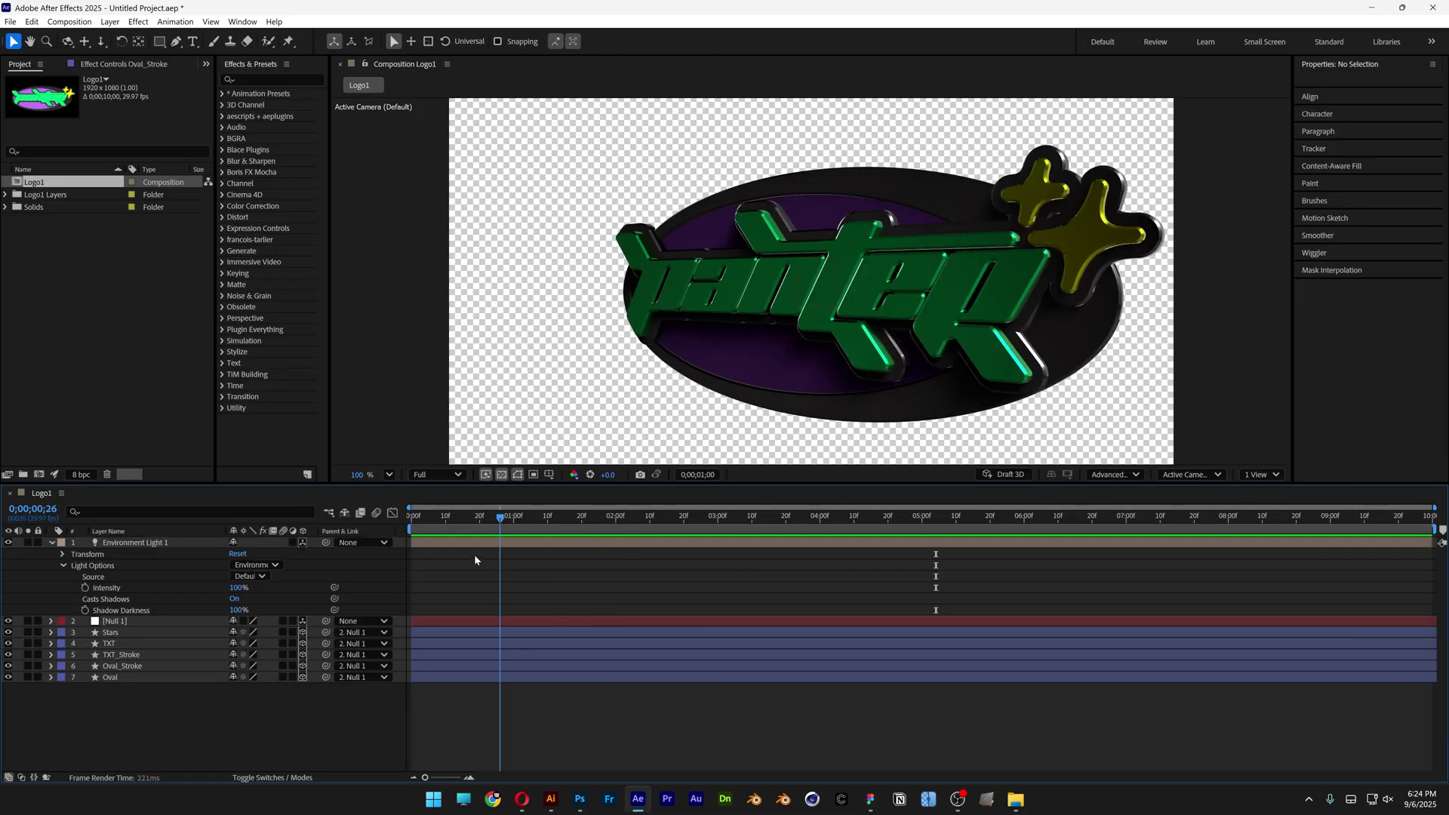
drag(474, 554, 411, 542)
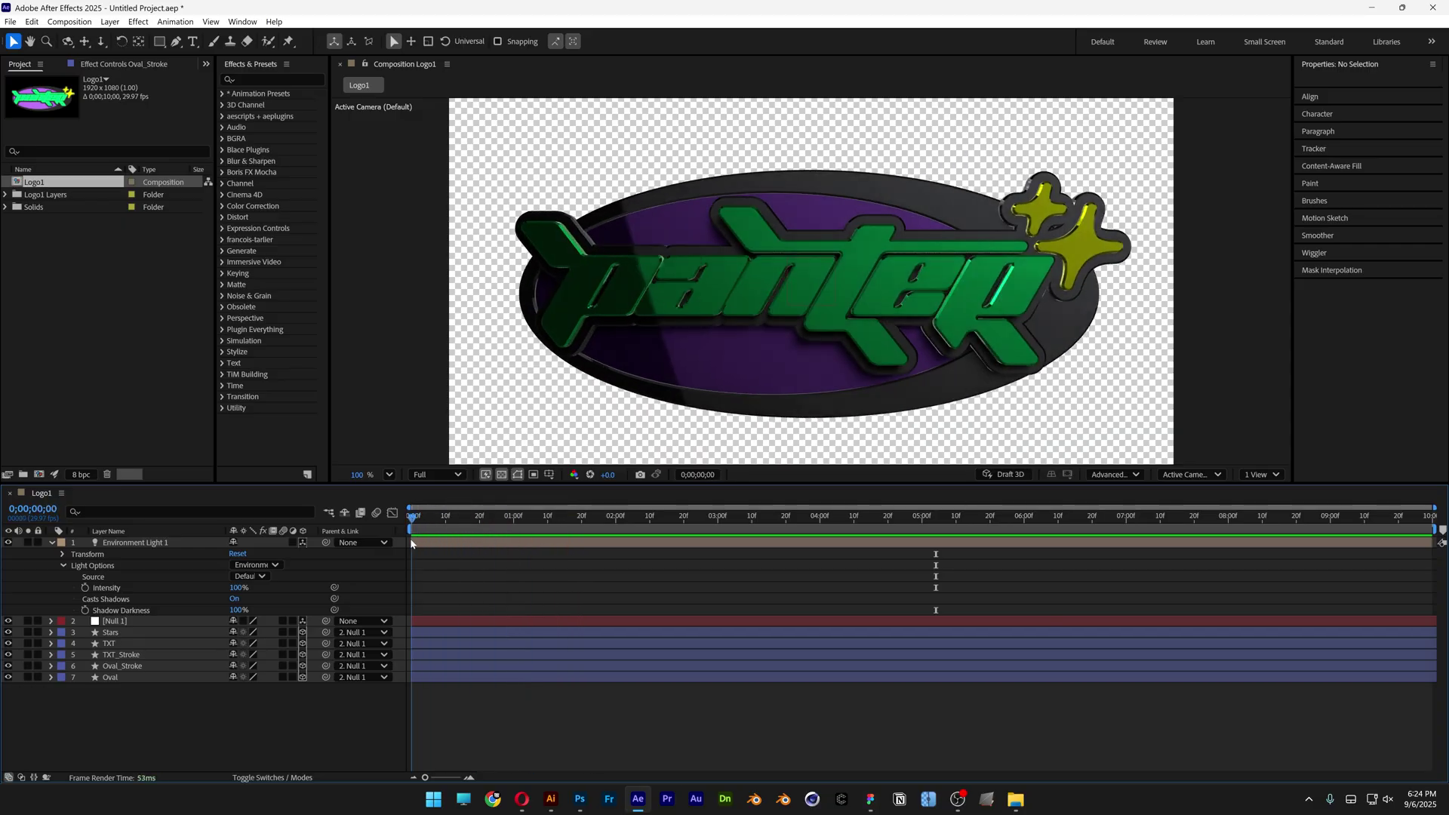
Turn off the transparency grid, add the kloofendal sky EXR to Logo1, and expand Environment Light 1's rotation
click(502, 476)
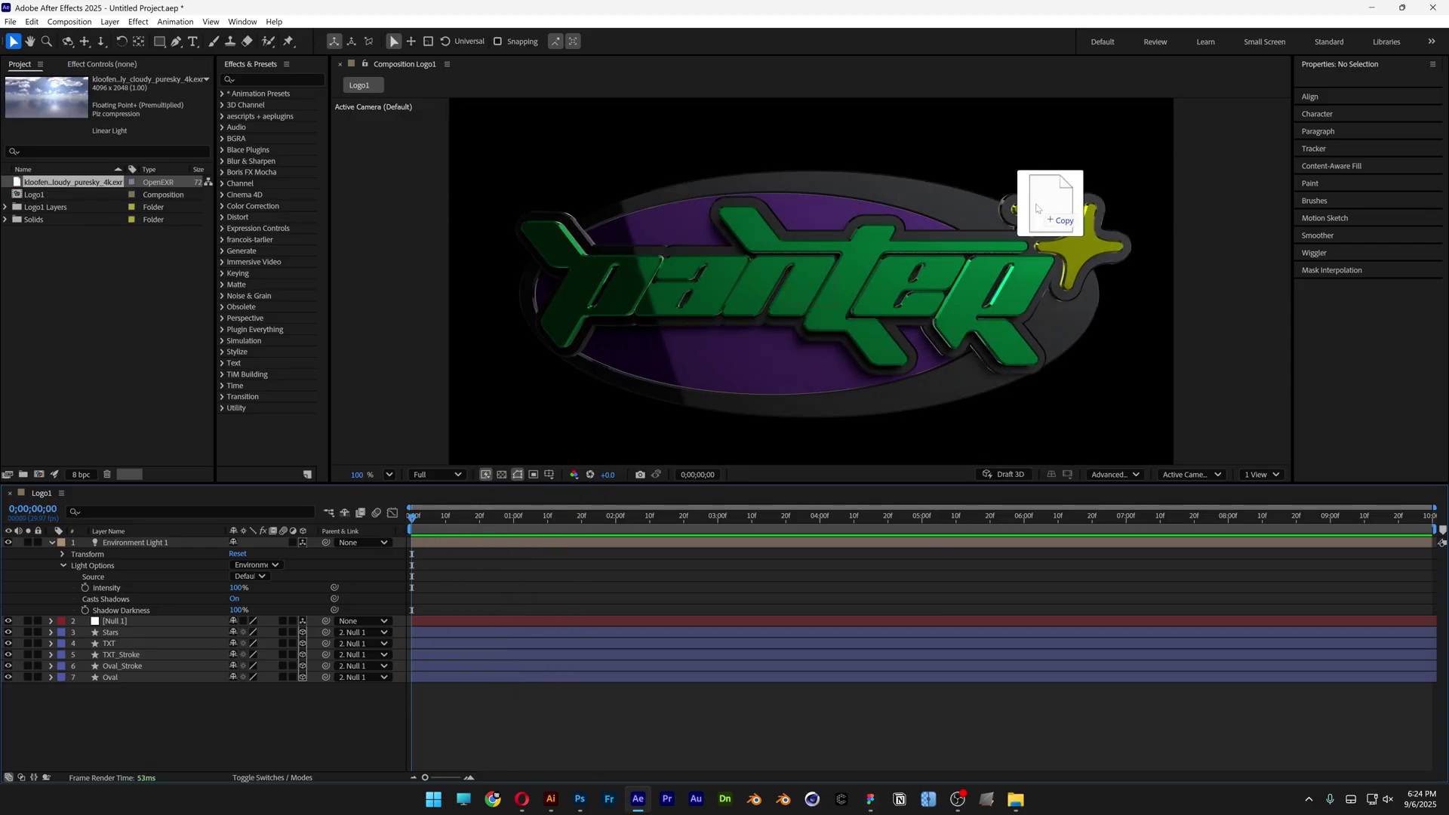
drag(193, 733, 212, 717)
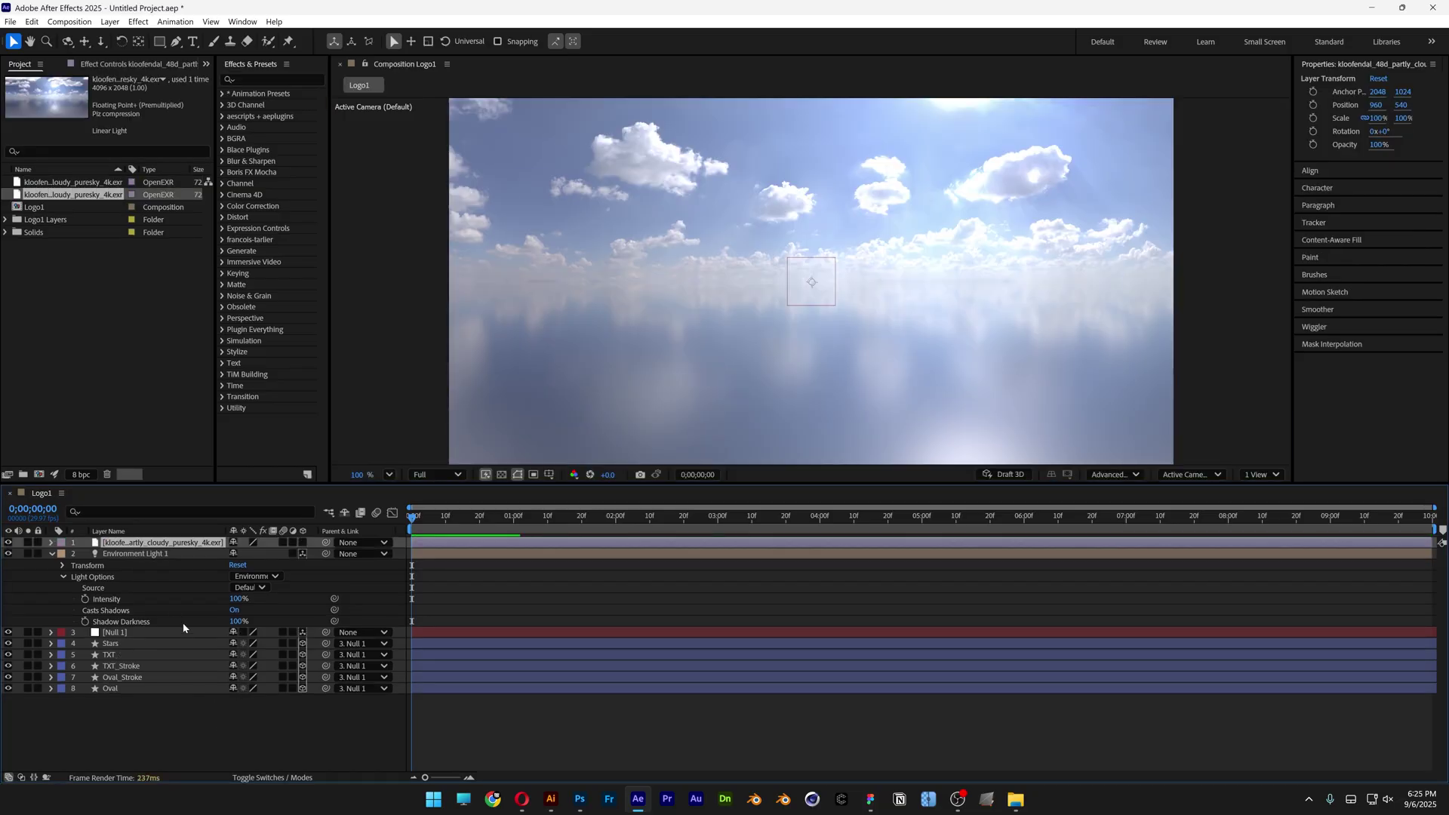
click(139, 554)
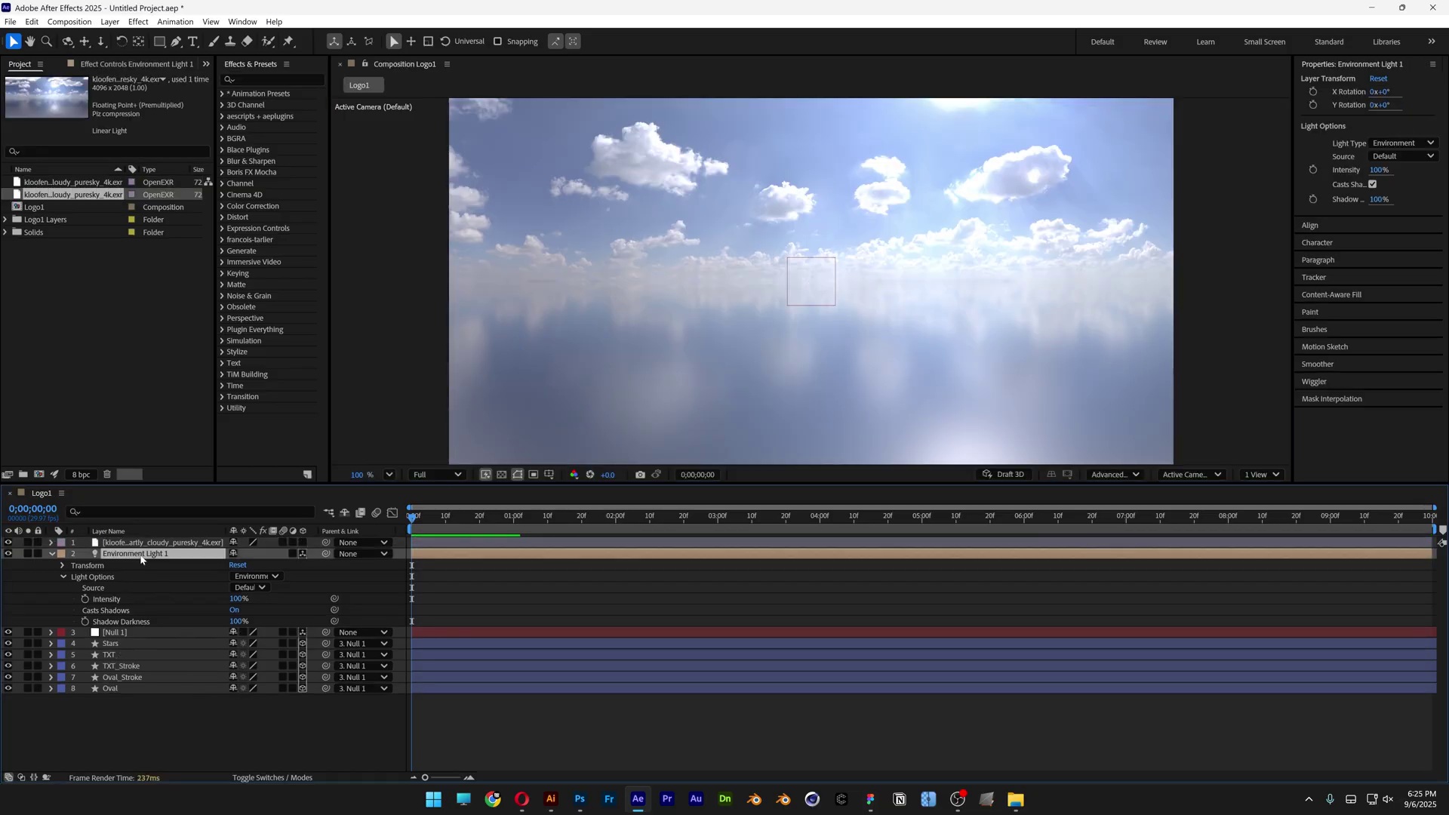
click(88, 566)
click(62, 566)
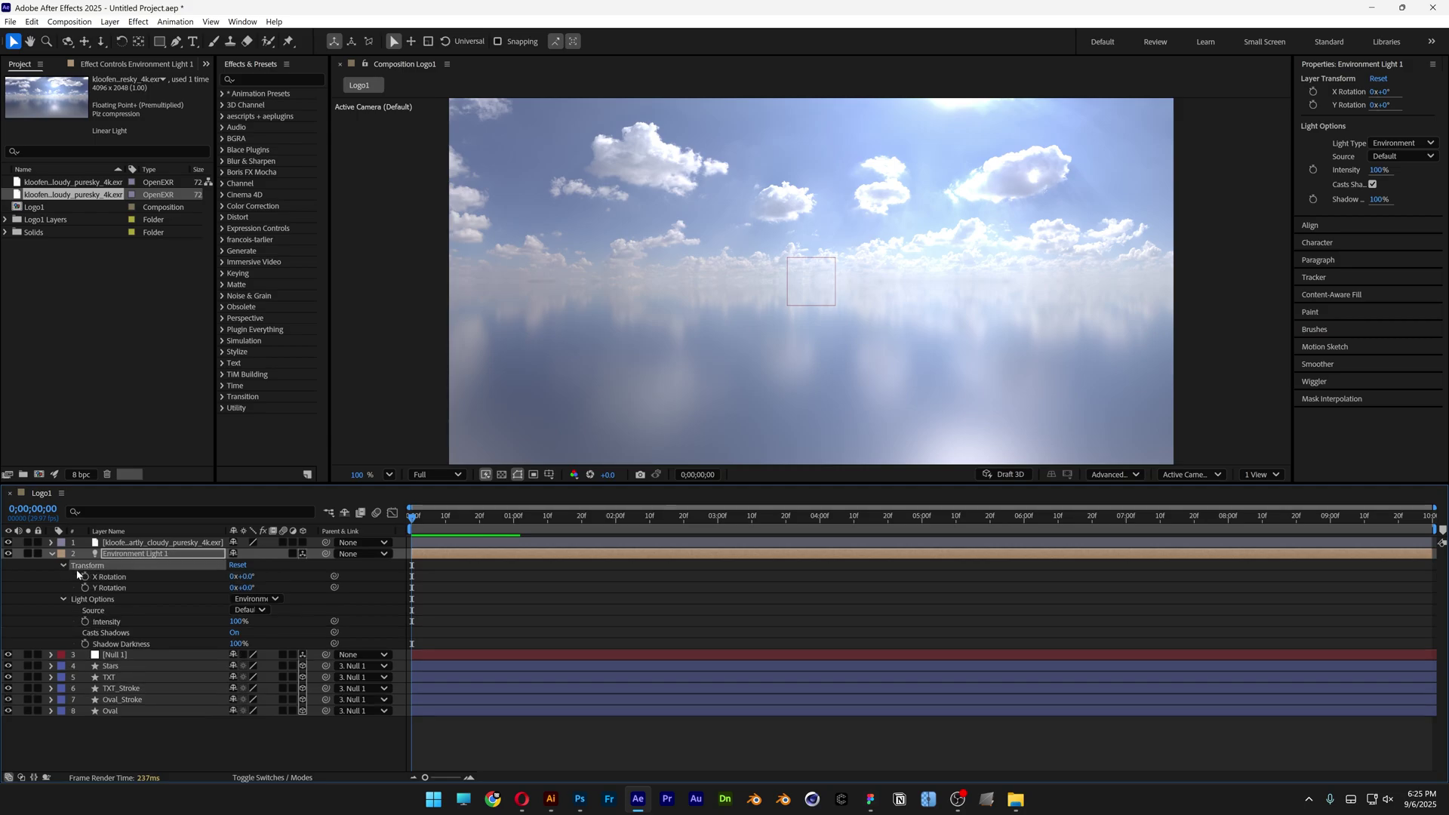
click(106, 579)
click(110, 588)
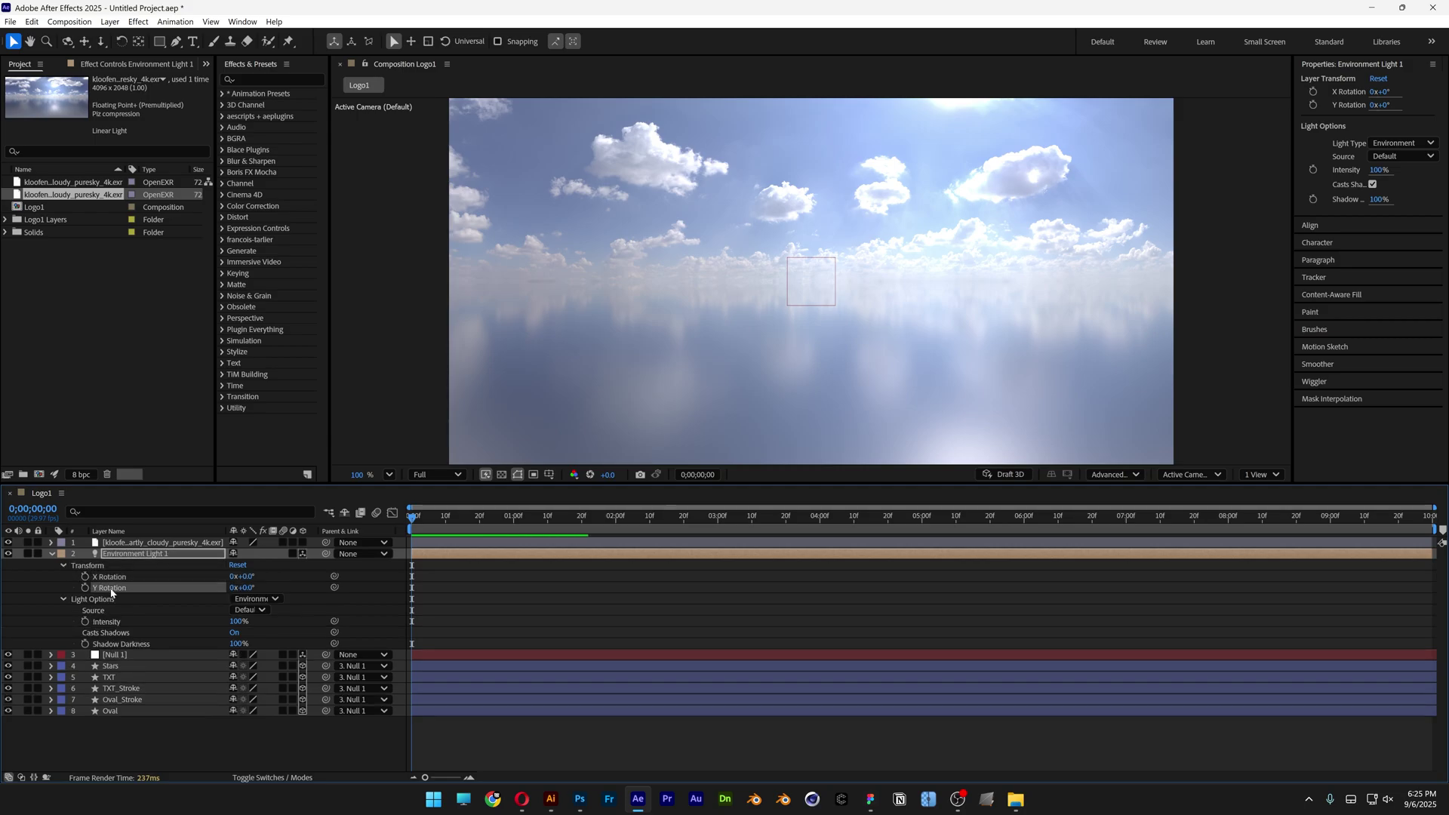
Set the kloofendal EXR as the light's source and show the sky layer below Oval
click(243, 611)
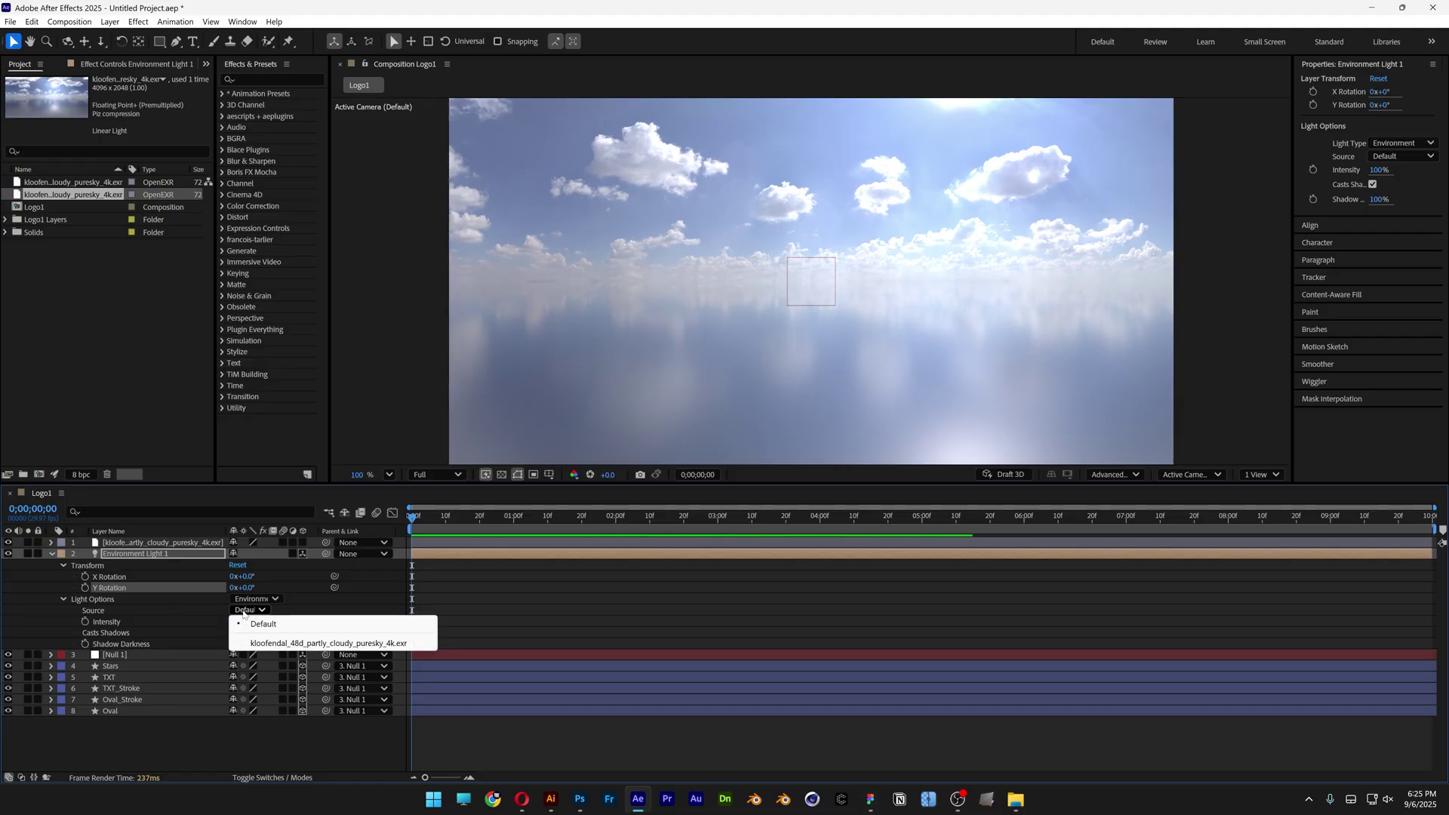
click(269, 643)
click(8, 543)
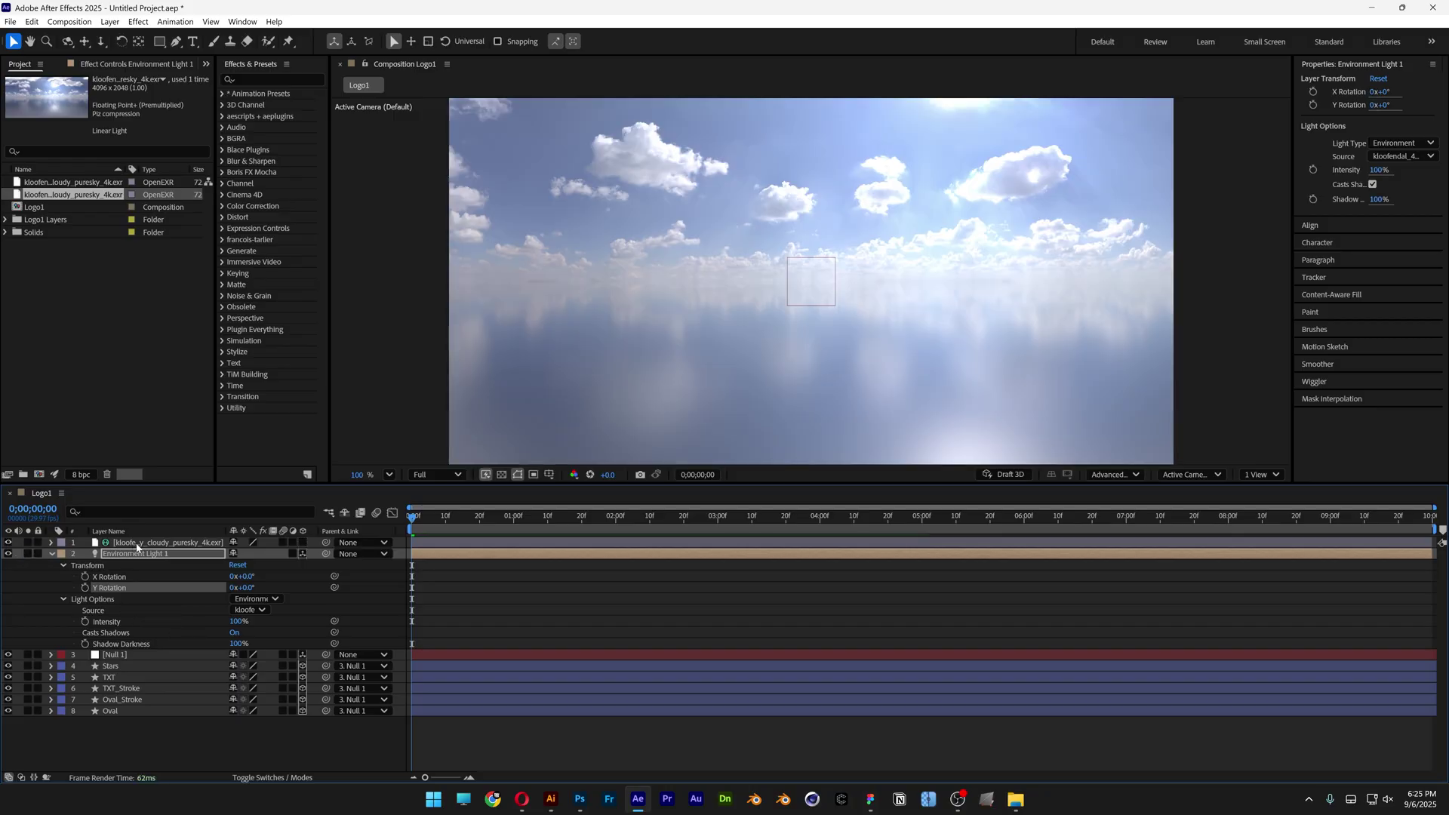
drag(137, 547, 133, 718)
Move the sky layer to the bottom, rotate Environment Light 1 to 10° X and 25° Y, and preview
click(172, 577)
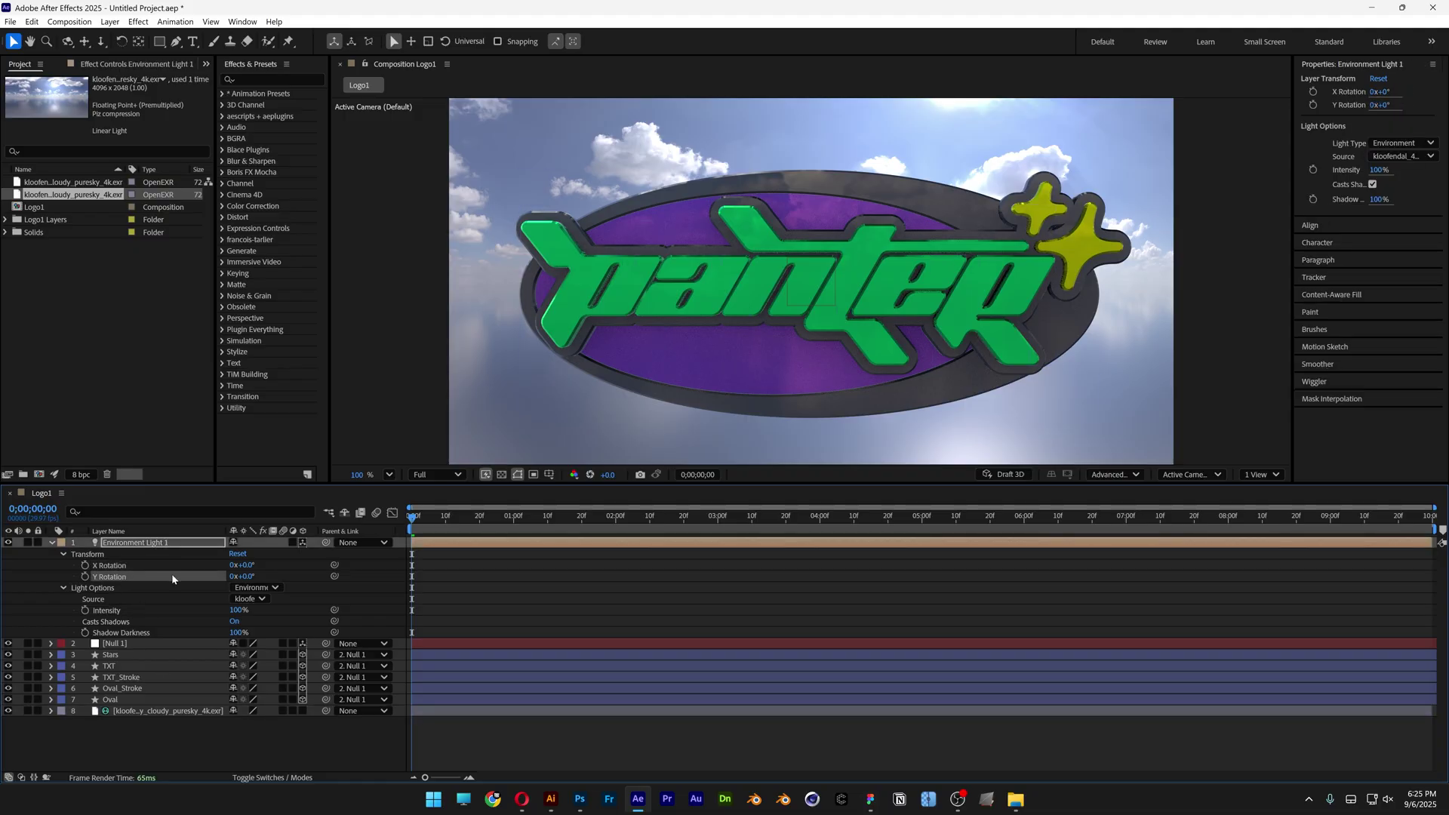
drag(240, 565, 249, 565)
drag(240, 577, 250, 577)
click(479, 595)
key(space)
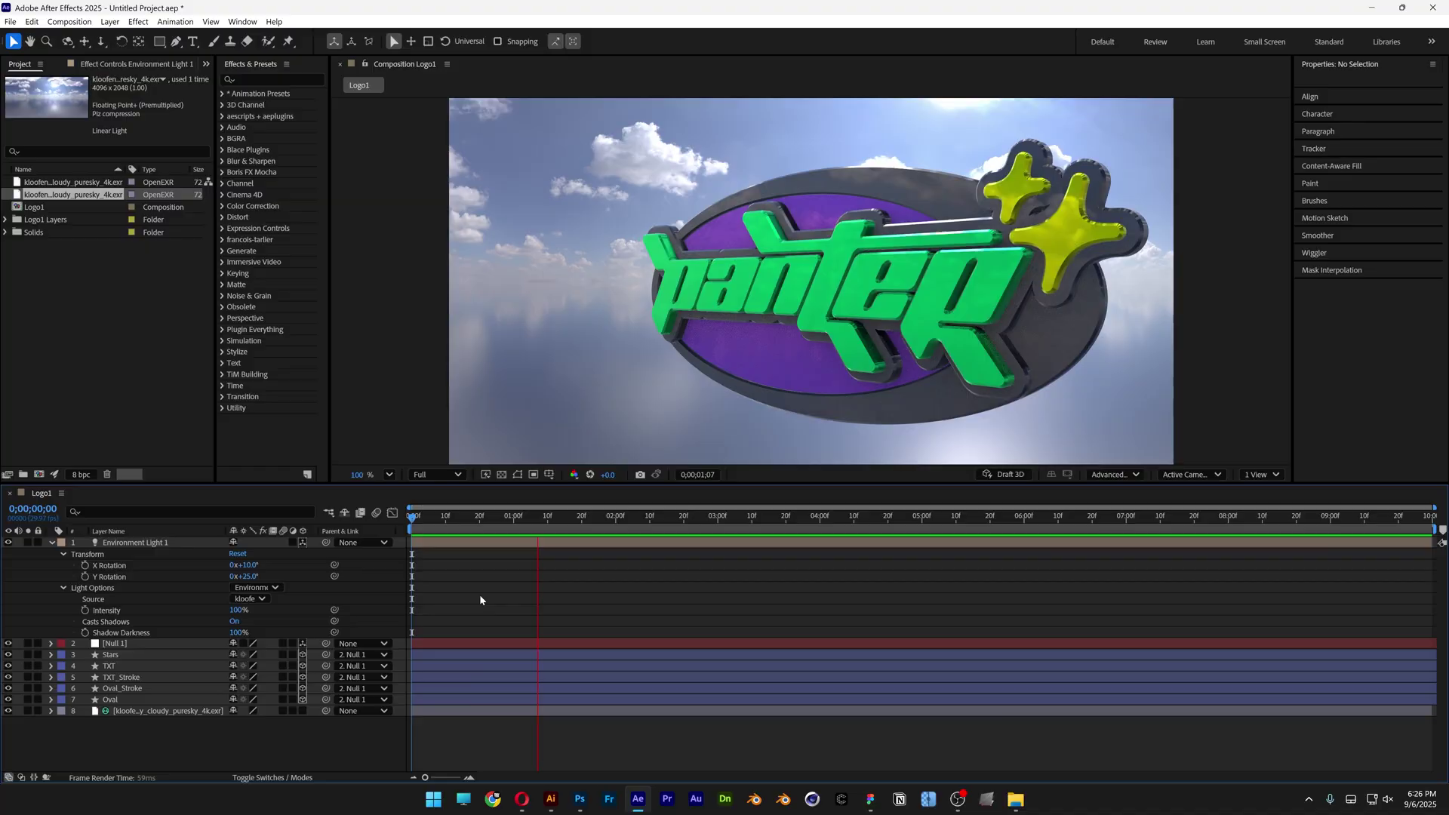